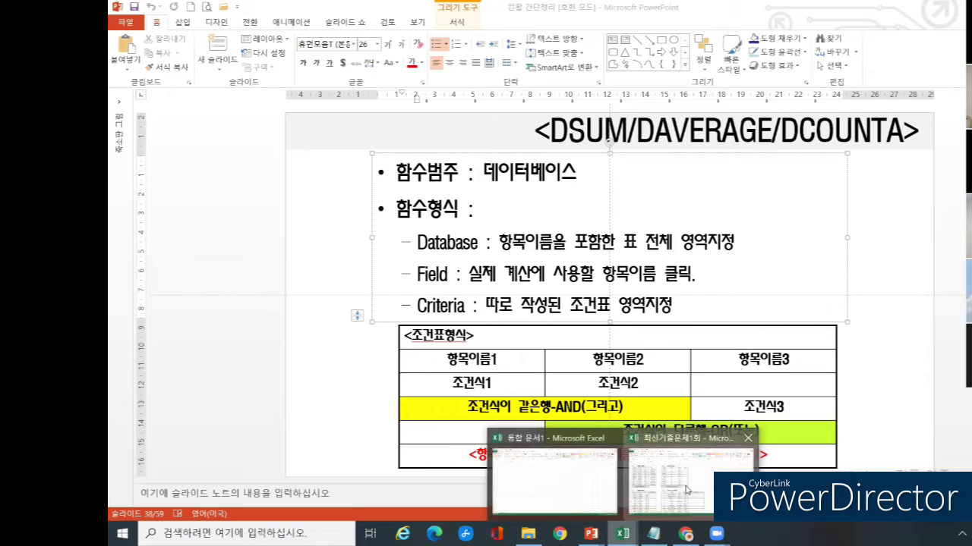
# Step: Switch to the Excel workbook 최신기출문제1회, enlarge the sheet view and resize its window to fill the screen down to the taskbar
pyautogui.click(277, 297)
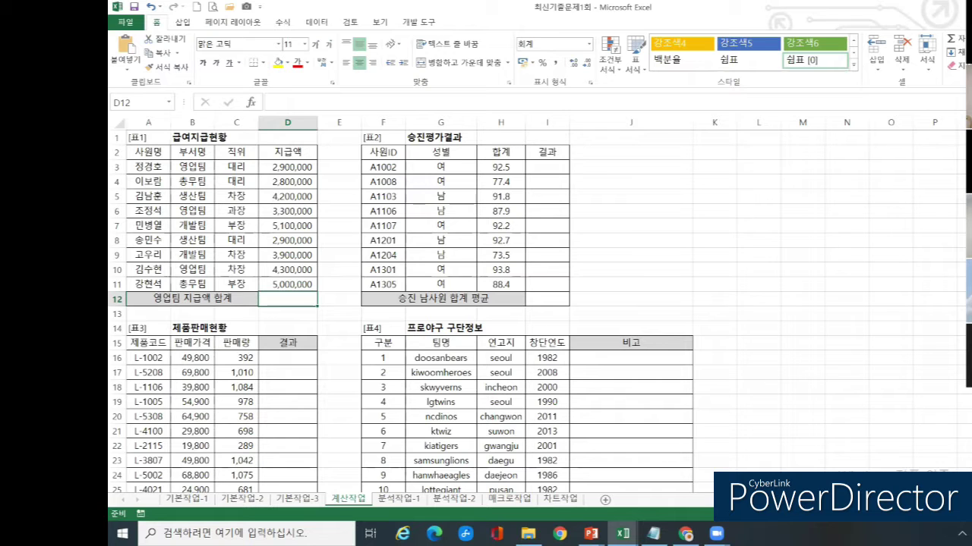
pyautogui.scroll(5, 516, 281)
pyautogui.scroll(2, 516, 280)
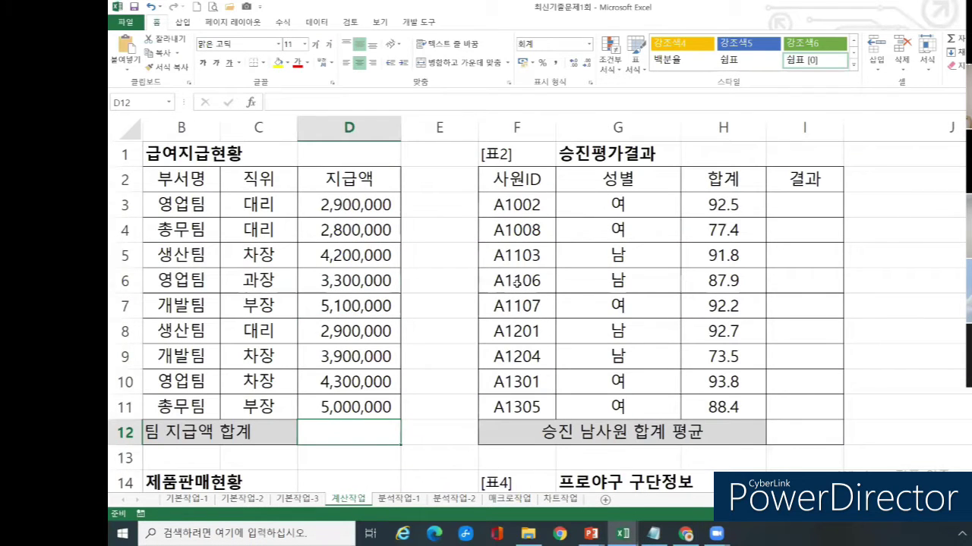
pyautogui.moveTo(683, 6); pyautogui.dragTo(677, 82)
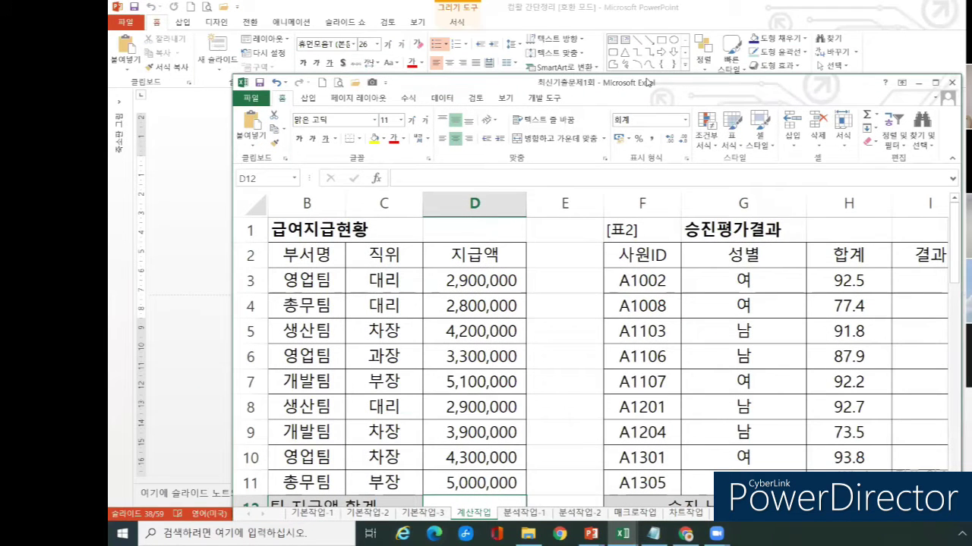
pyautogui.moveTo(647, 82); pyautogui.dragTo(521, 8)
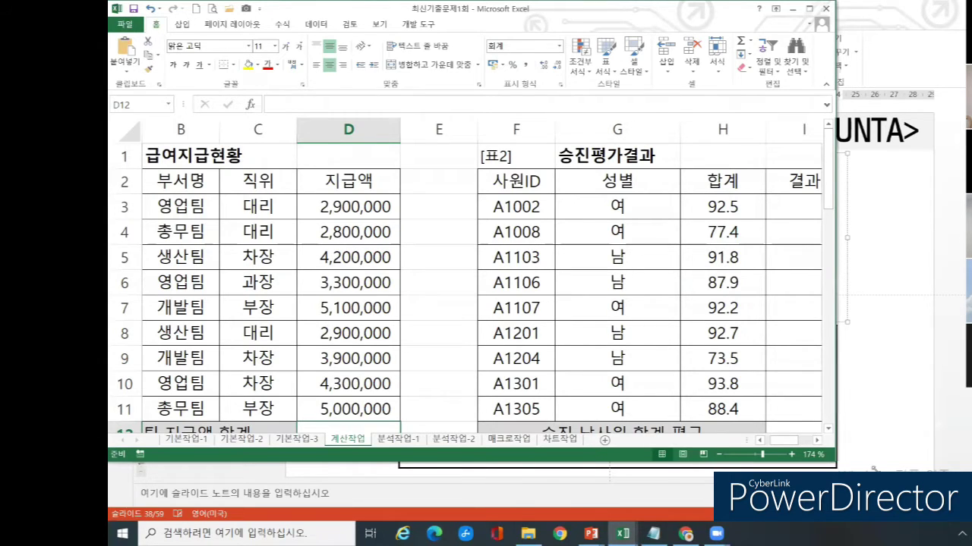
pyautogui.moveTo(836, 462); pyautogui.dragTo(970, 509)
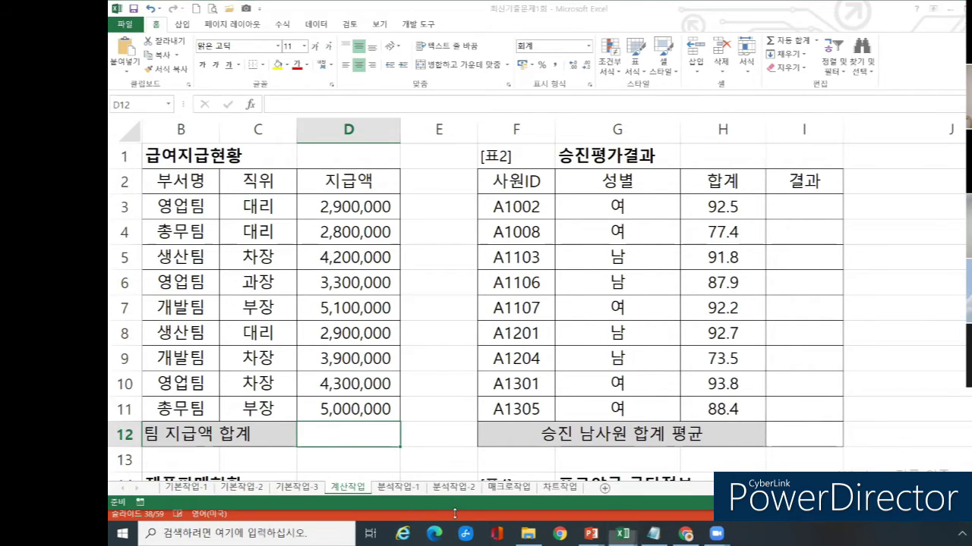
pyautogui.moveTo(454, 514); pyautogui.dragTo(453, 525)
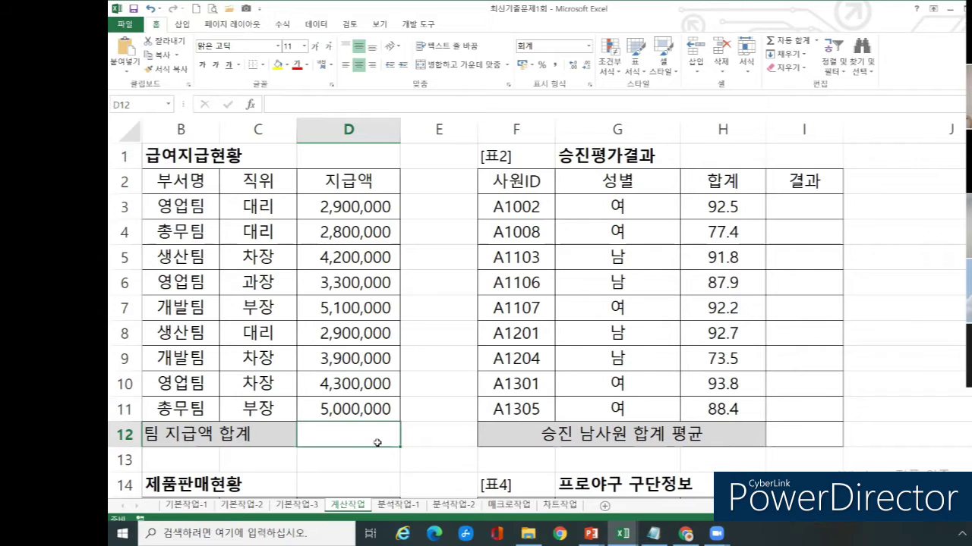
# Step: Start a DSUM formula in cell D12 and set its Database argument to B2:D11
pyautogui.write('=')
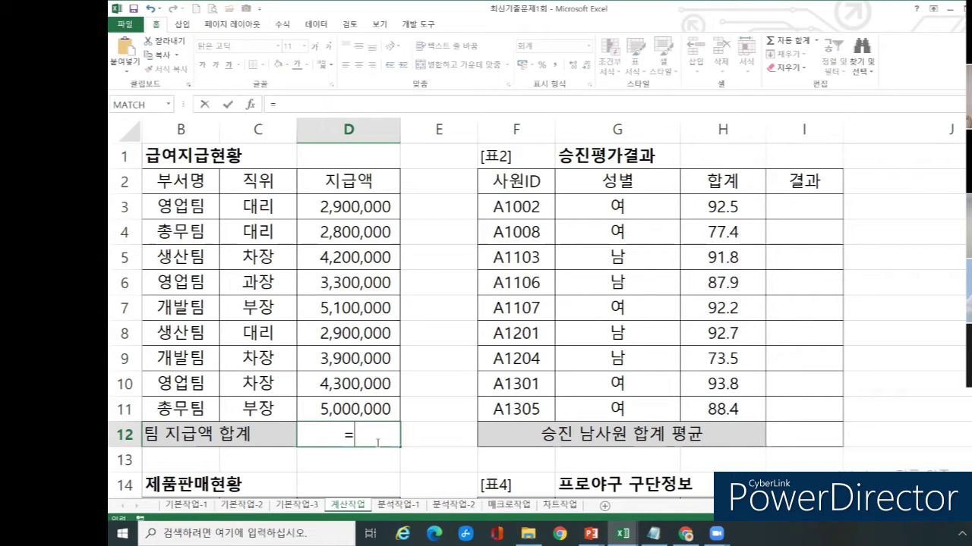
pyautogui.write('ds')
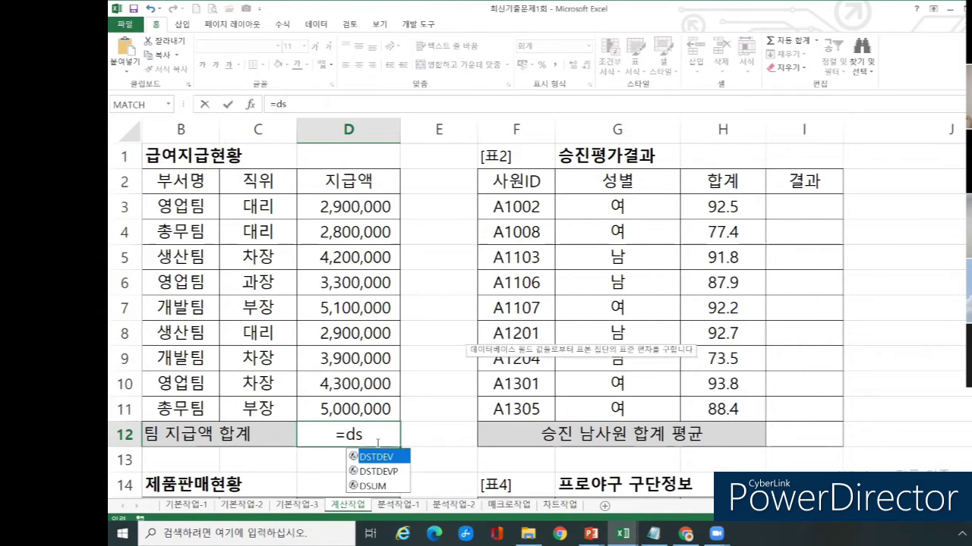
pyautogui.doubleClick(383, 486)
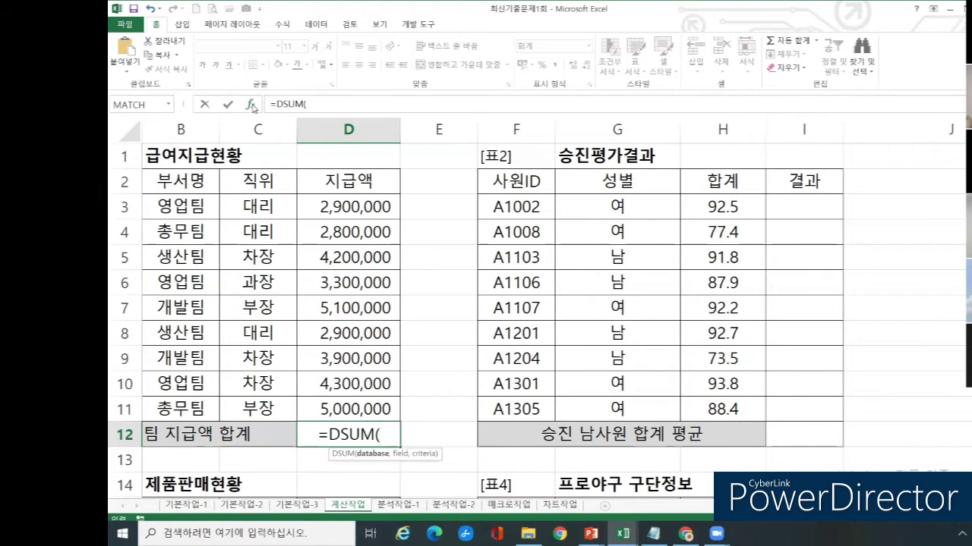
pyautogui.click(249, 104)
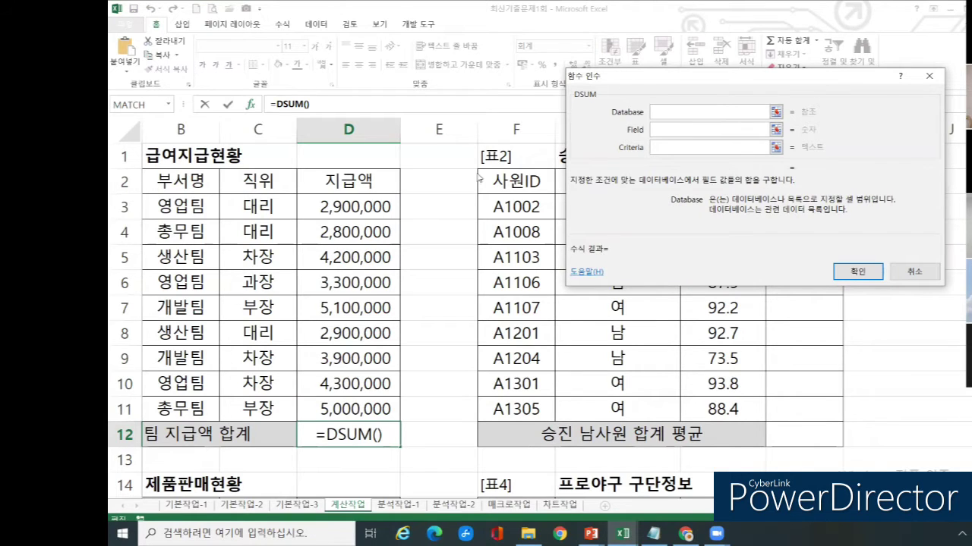
pyautogui.moveTo(621, 82); pyautogui.dragTo(478, 177)
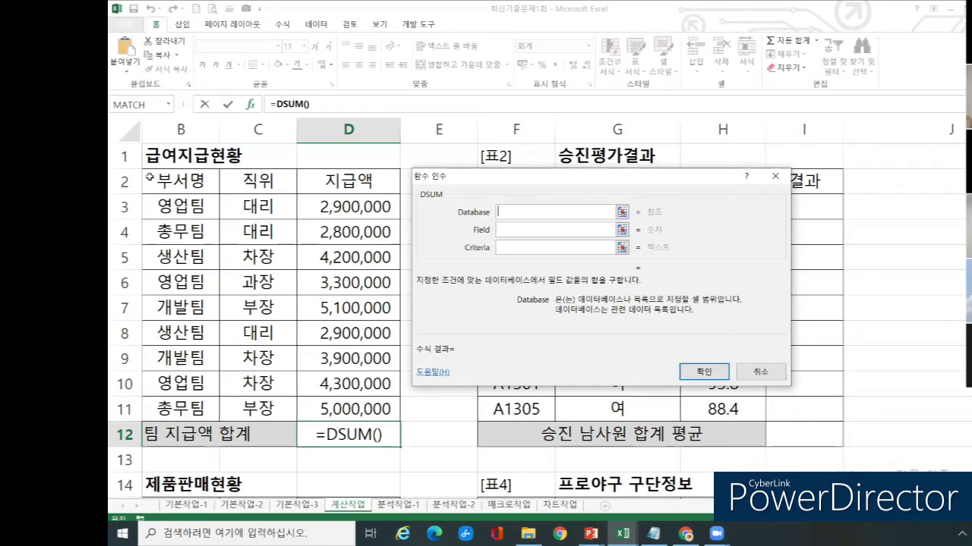
pyautogui.moveTo(157, 179); pyautogui.dragTo(339, 408)
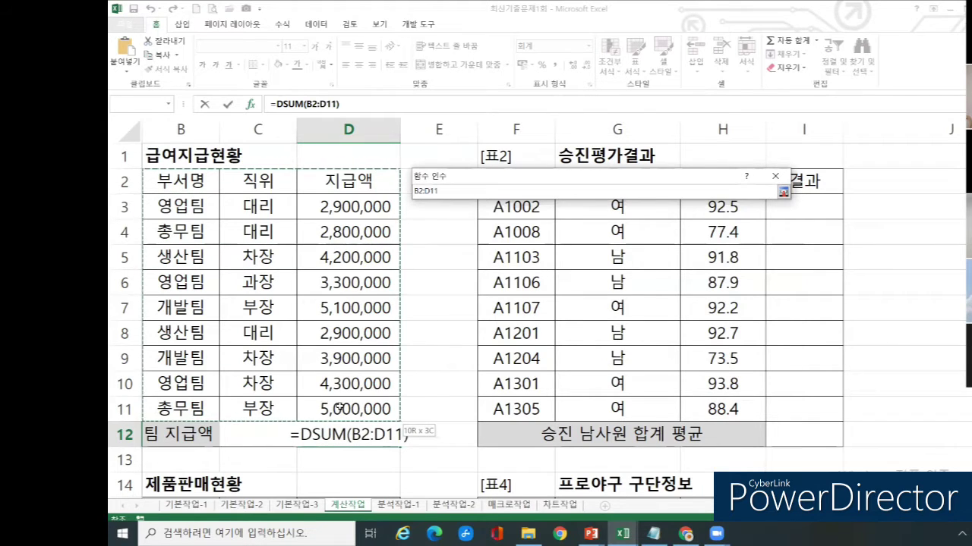
pyautogui.moveTo(340, 407); pyautogui.dragTo(339, 407)
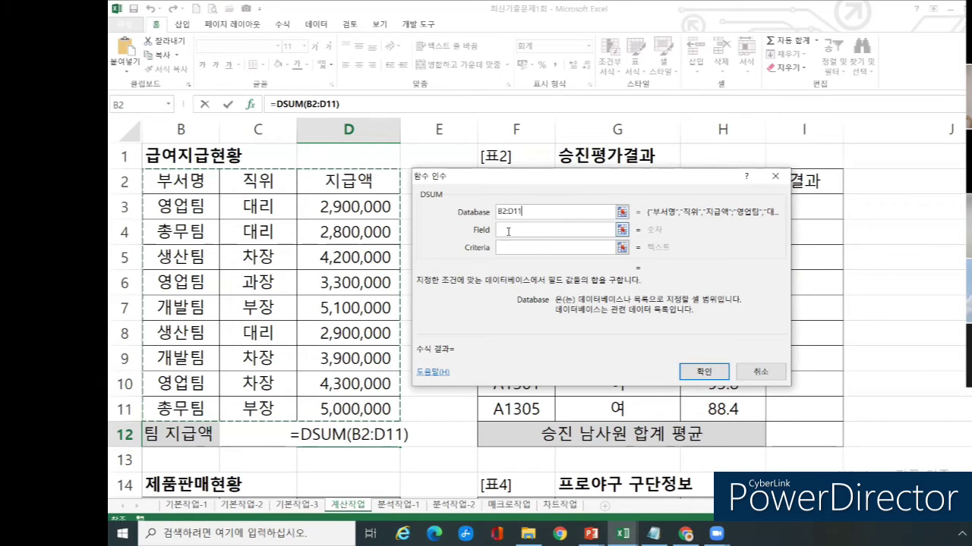
# Step: Set the DSUM Field argument to D2 and Criteria to B2:B3, and confirm the formula
pyautogui.click(508, 229)
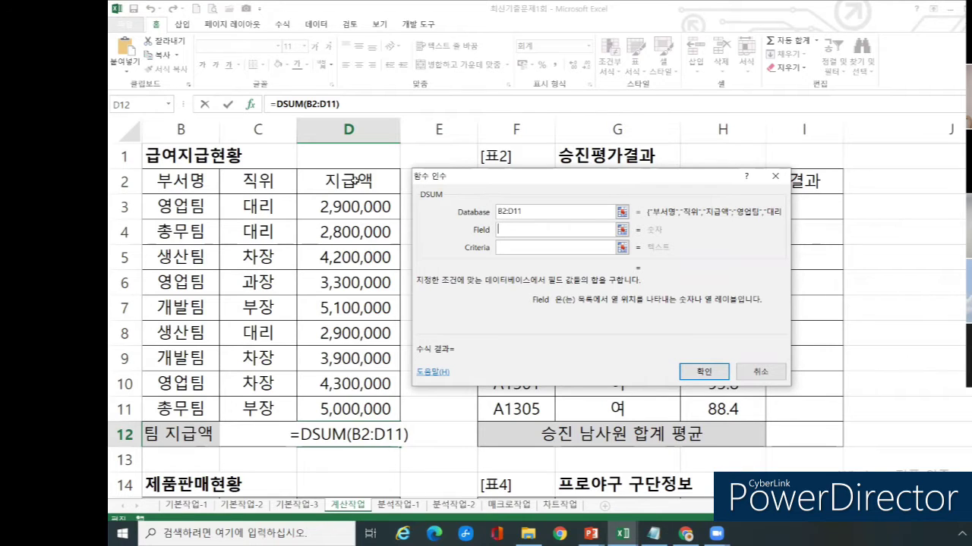
pyautogui.click(353, 179)
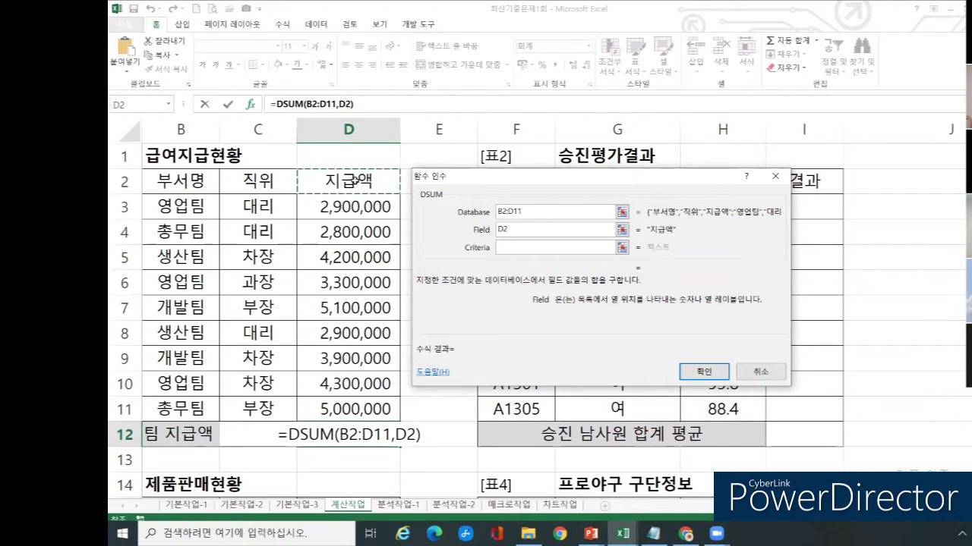
pyautogui.click(516, 248)
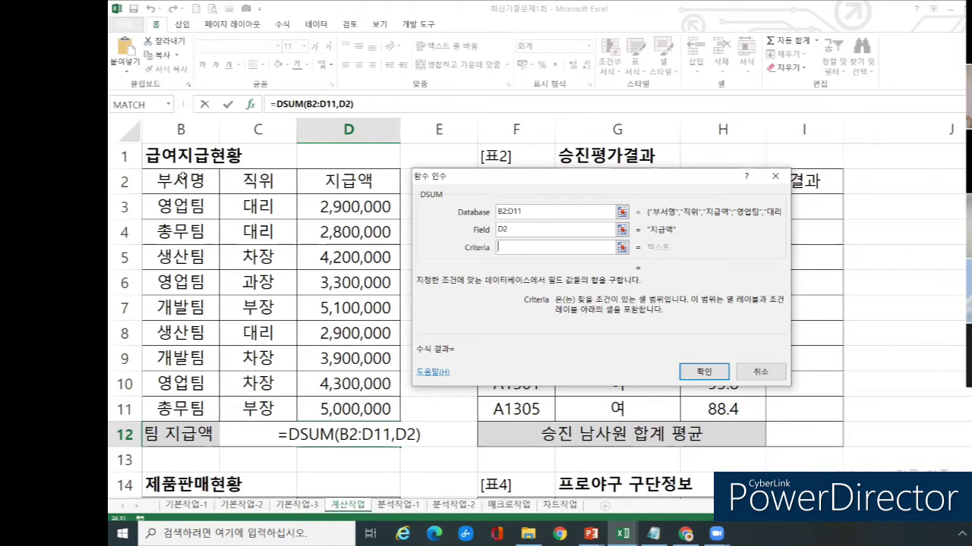
pyautogui.click(180, 181)
pyautogui.moveTo(176, 180); pyautogui.dragTo(172, 203)
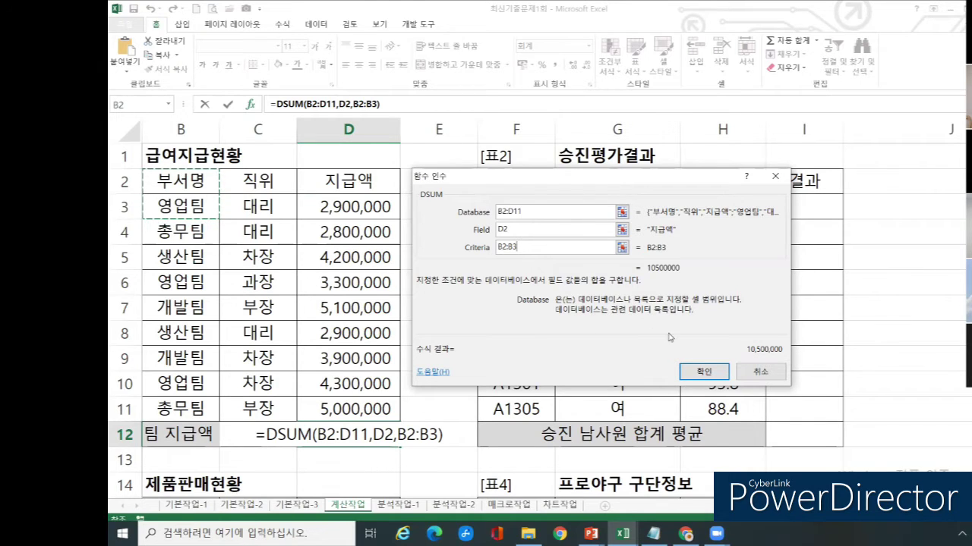
pyautogui.click(718, 374)
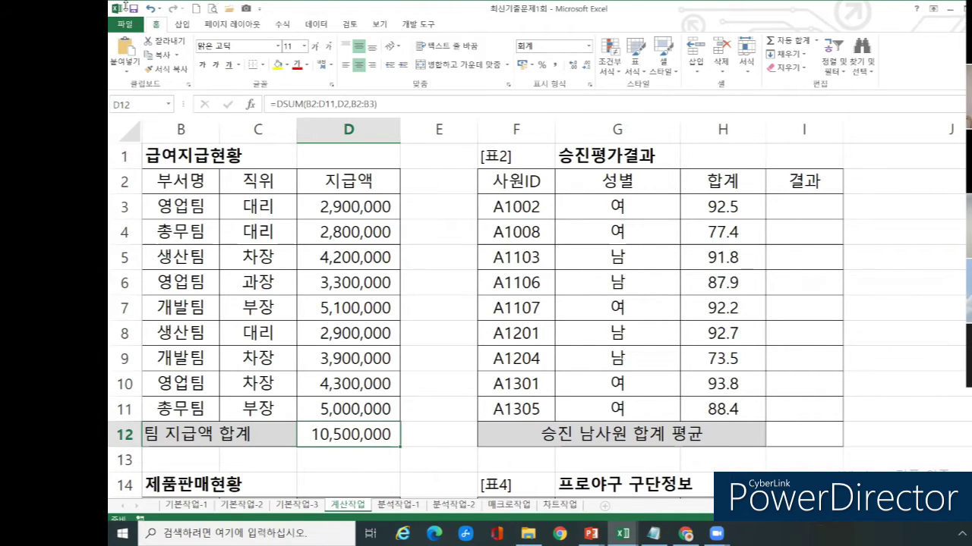
# Step: Open the workbook 최신기출문제2회 and maximize its window
pyautogui.click(229, 10)
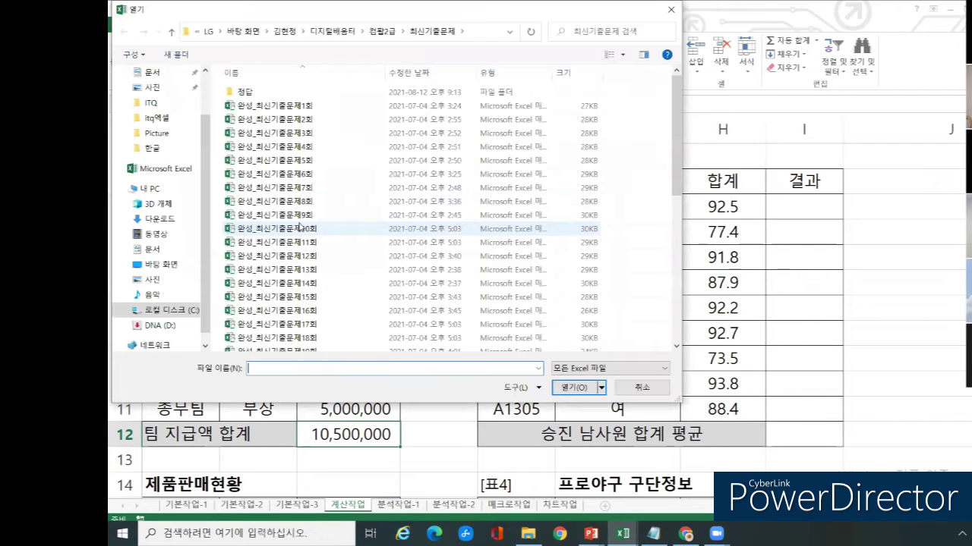
pyautogui.scroll(-4, 300, 226)
pyautogui.scroll(-4, 300, 225)
pyautogui.click(284, 99)
pyautogui.doubleClick(284, 99)
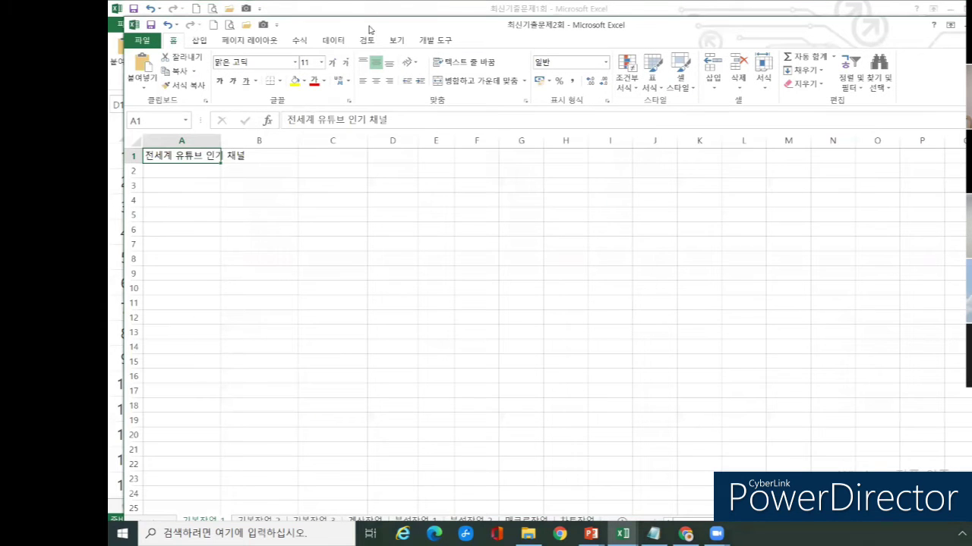
pyautogui.doubleClick(363, 26)
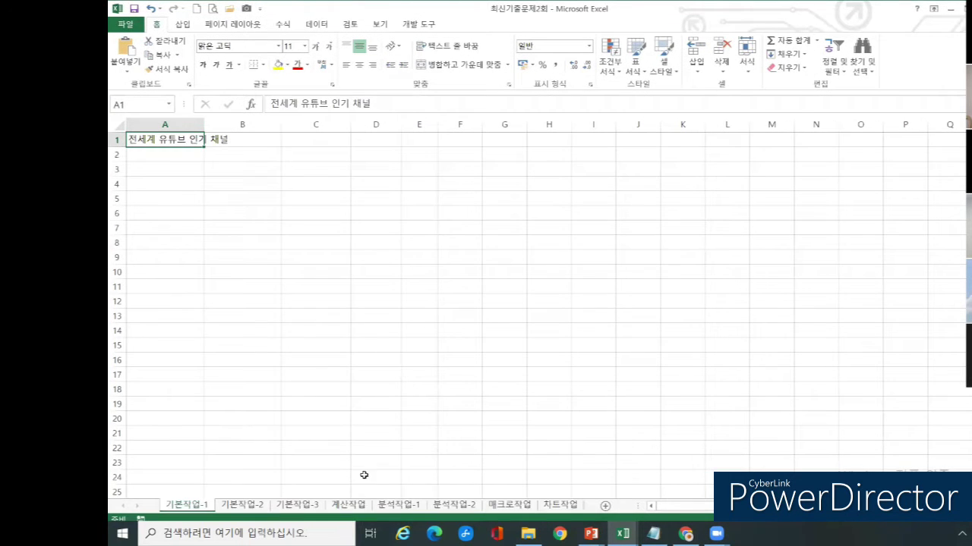
# Step: Go to the 계산작업 sheet and select result cell E24 of the 1학기 성적현황 table, with the <조건> table in close view
pyautogui.click(350, 505)
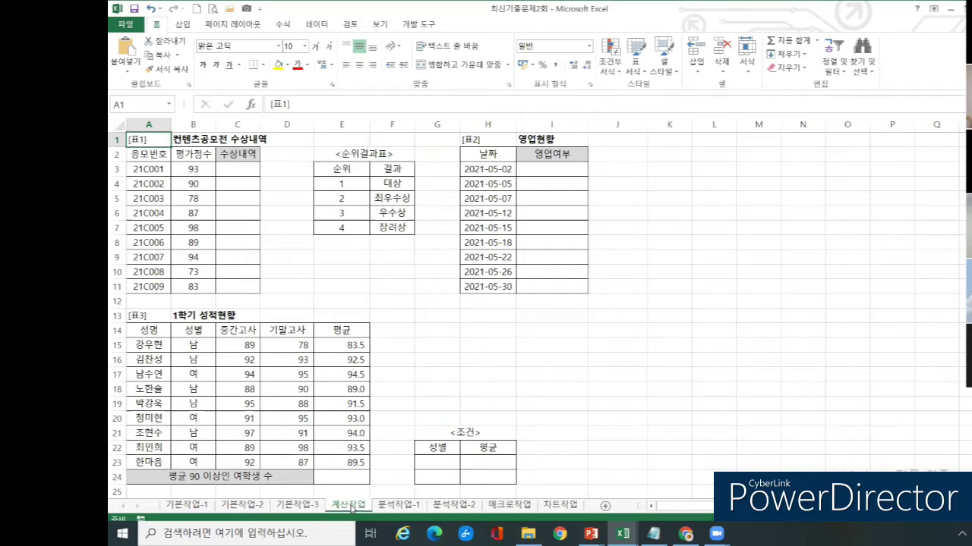
pyautogui.click(347, 476)
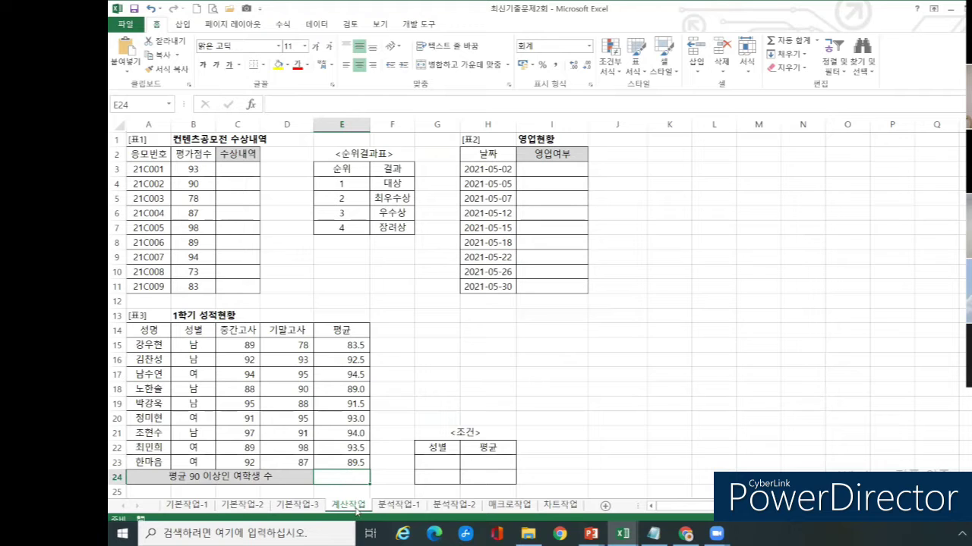
pyautogui.scroll(-3, 364, 418)
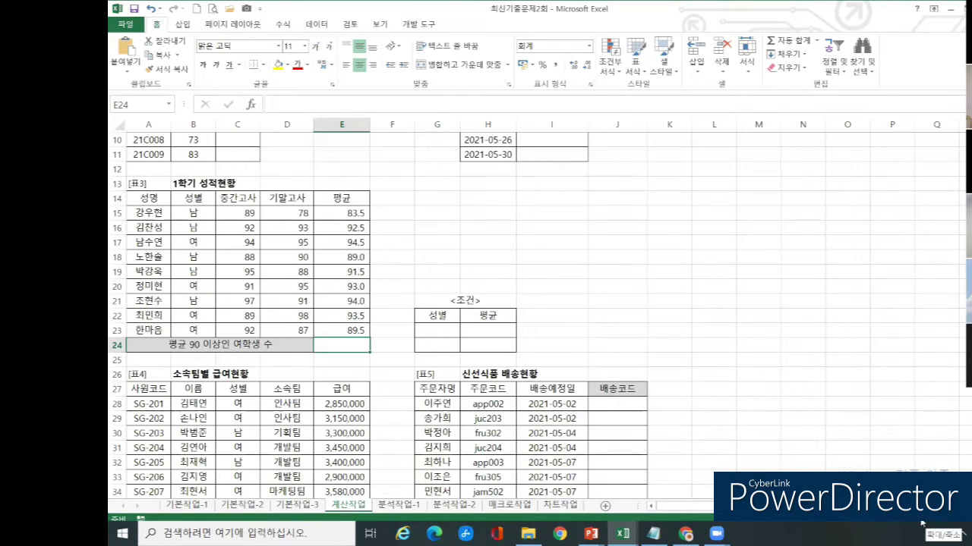
pyautogui.scroll(5, 699, 429)
pyautogui.scroll(2, 638, 395)
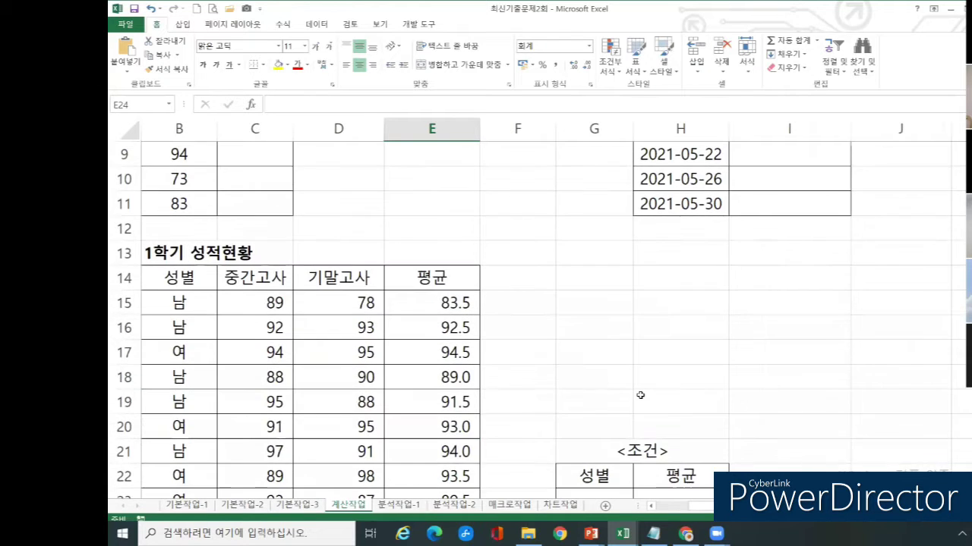
pyautogui.scroll(-1, 640, 395)
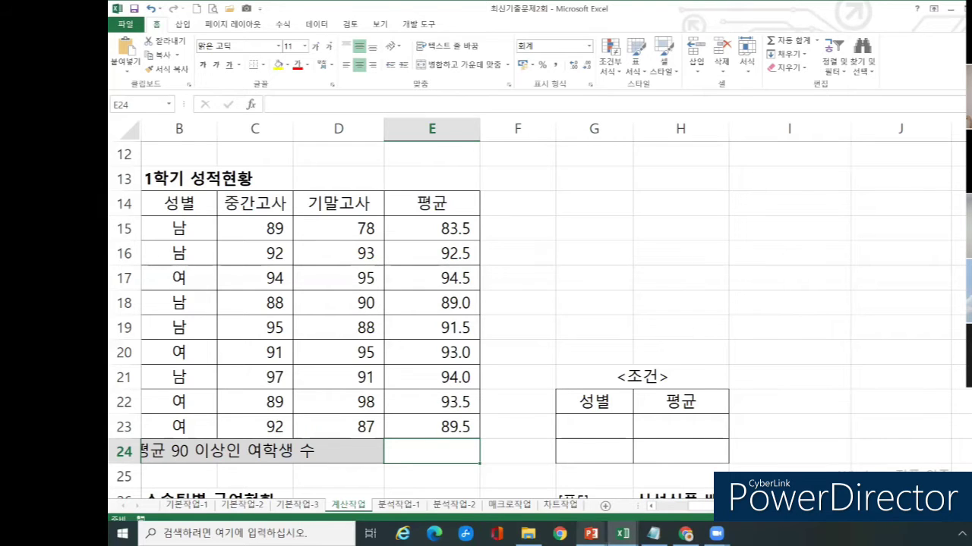
# Step: Switch to the PowerPoint slide on DSUM/DAVERAGE/DCOUNTA and review how the condition table lays out AND conditions versus OR conditions
pyautogui.click(592, 534)
pyautogui.click(659, 486)
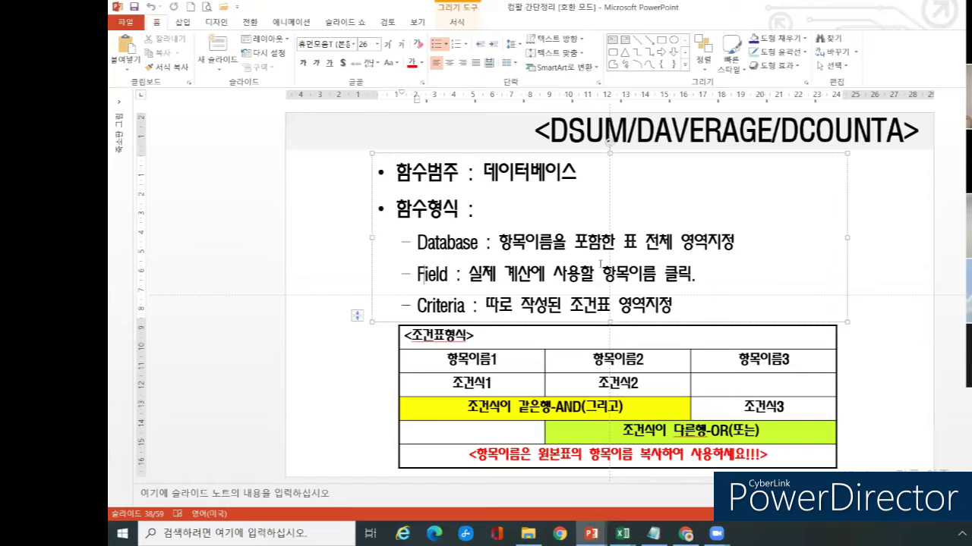
pyautogui.moveTo(479, 360); pyautogui.dragTo(481, 384)
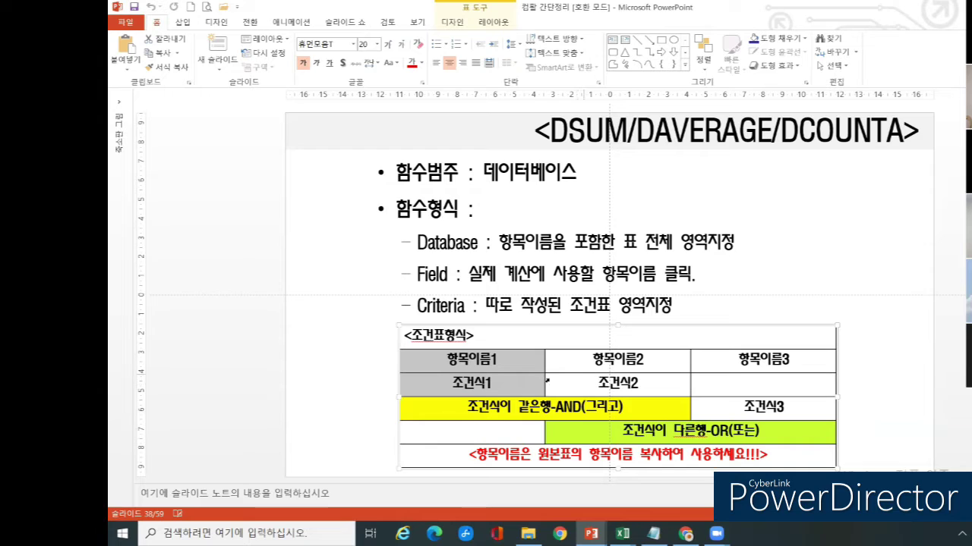
pyautogui.moveTo(485, 387); pyautogui.dragTo(583, 379)
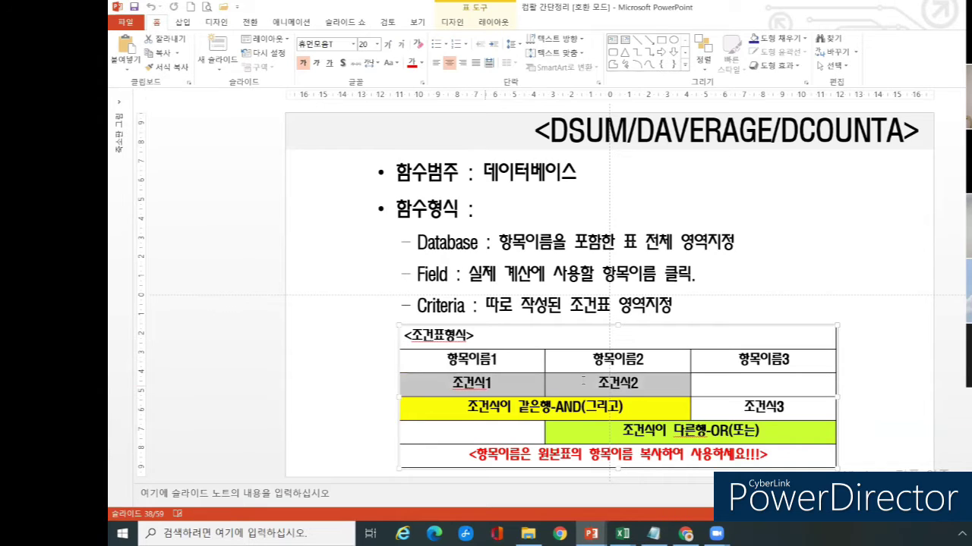
pyautogui.moveTo(552, 409); pyautogui.dragTo(616, 405)
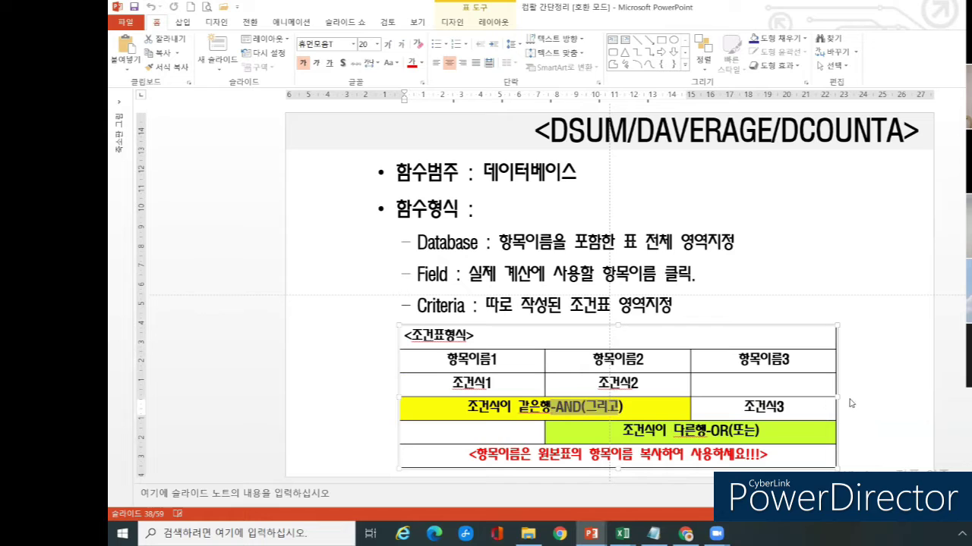
pyautogui.click(641, 382)
pyautogui.click(708, 401)
pyautogui.click(678, 393)
pyautogui.click(710, 406)
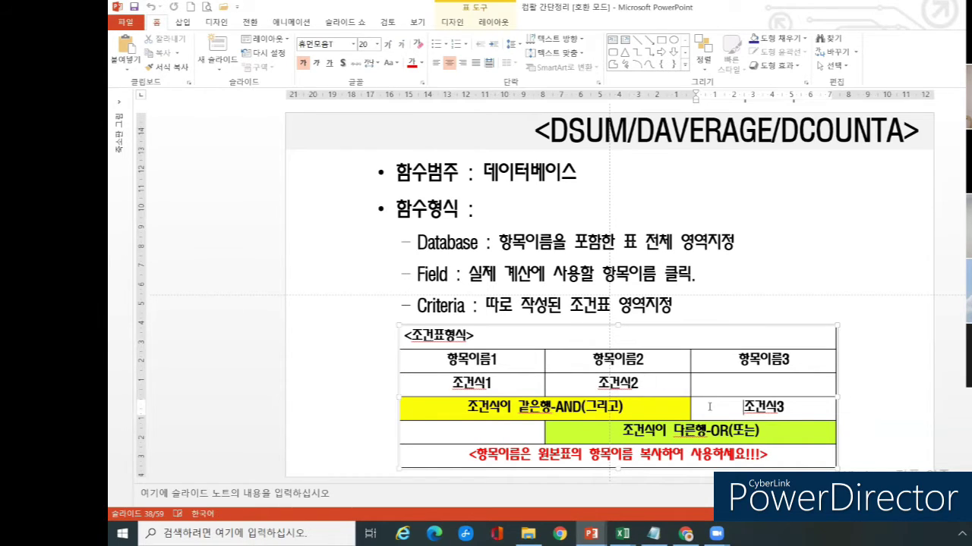
pyautogui.moveTo(707, 430); pyautogui.dragTo(759, 431)
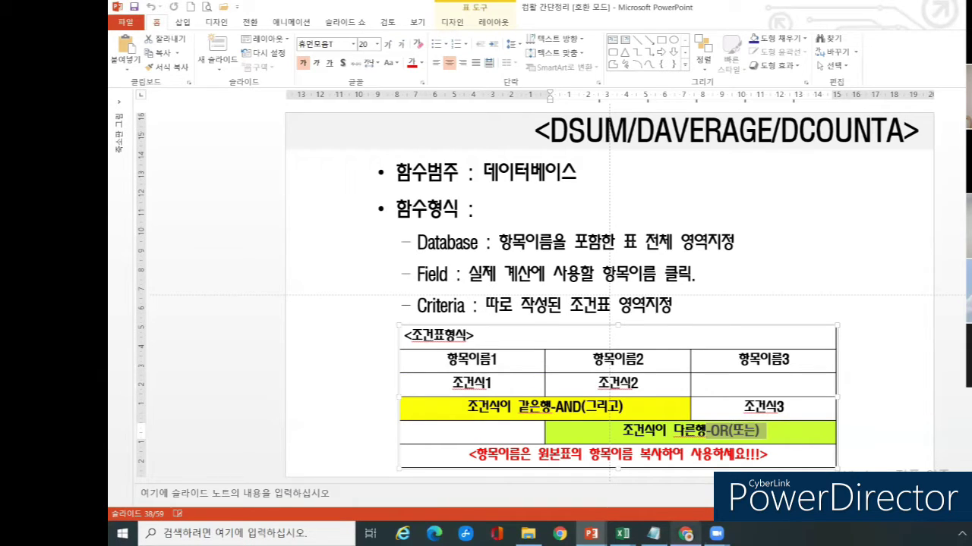
# Step: Switch to the 최신기출문제2회 workbook and enter 여 under the 성별 heading in cell G23 of the <조건> table
pyautogui.moveTo(622, 534)
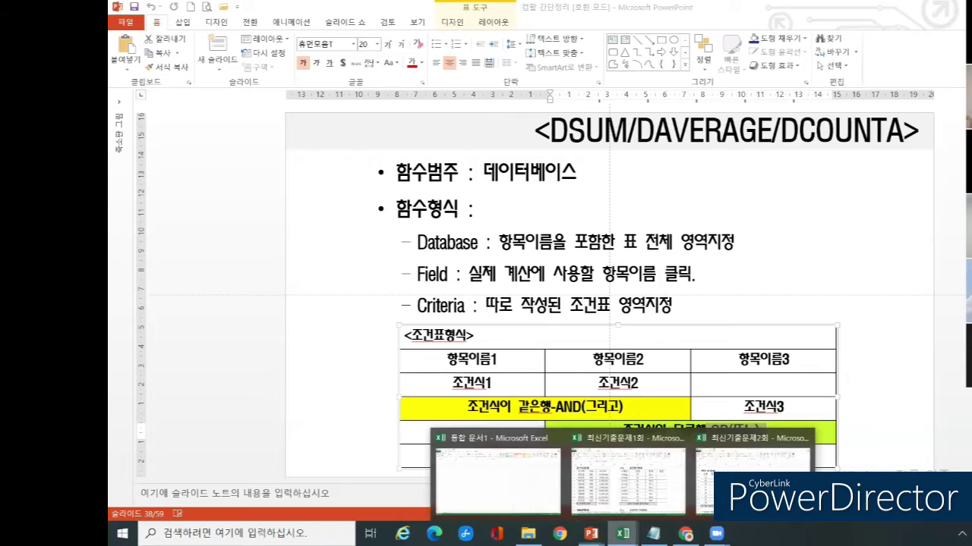
pyautogui.click(753, 482)
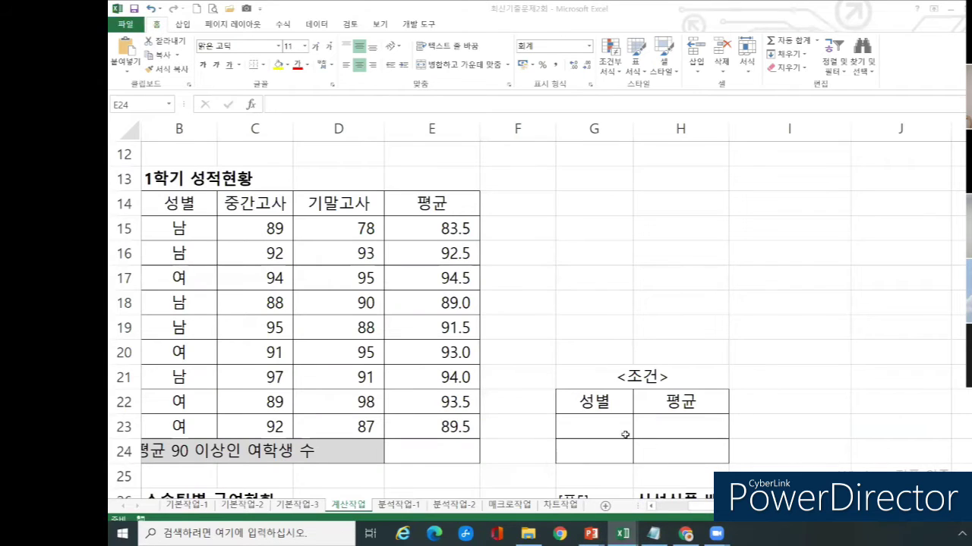
pyautogui.click(594, 401)
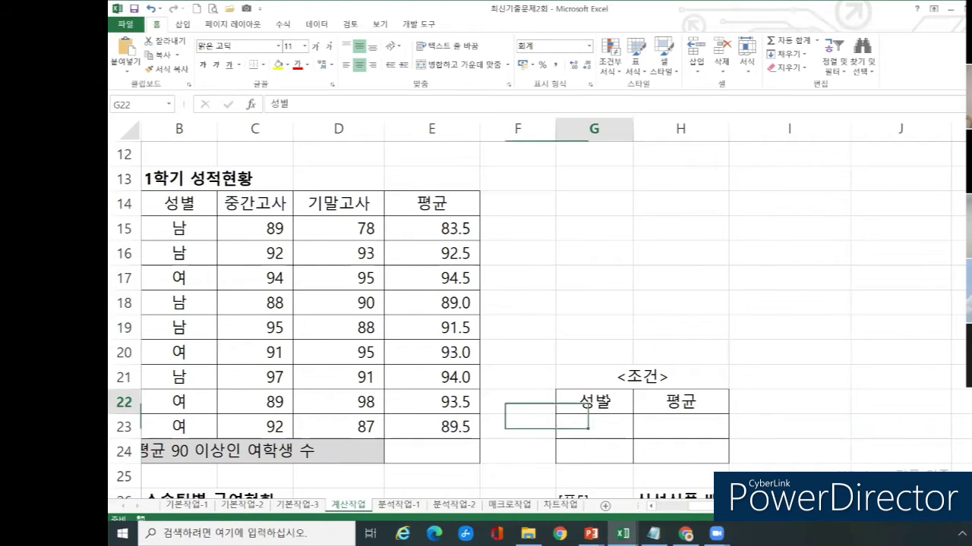
pyautogui.click(672, 398)
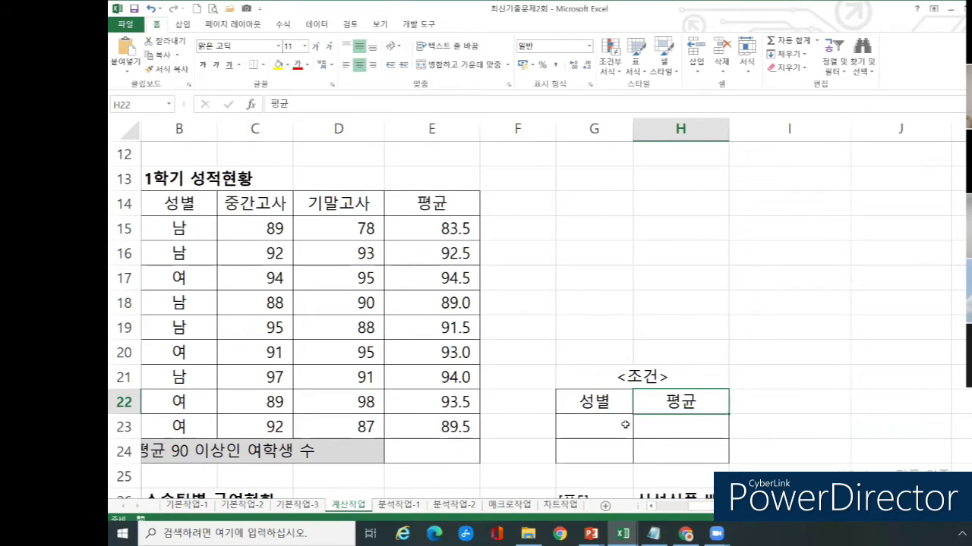
pyautogui.click(594, 425)
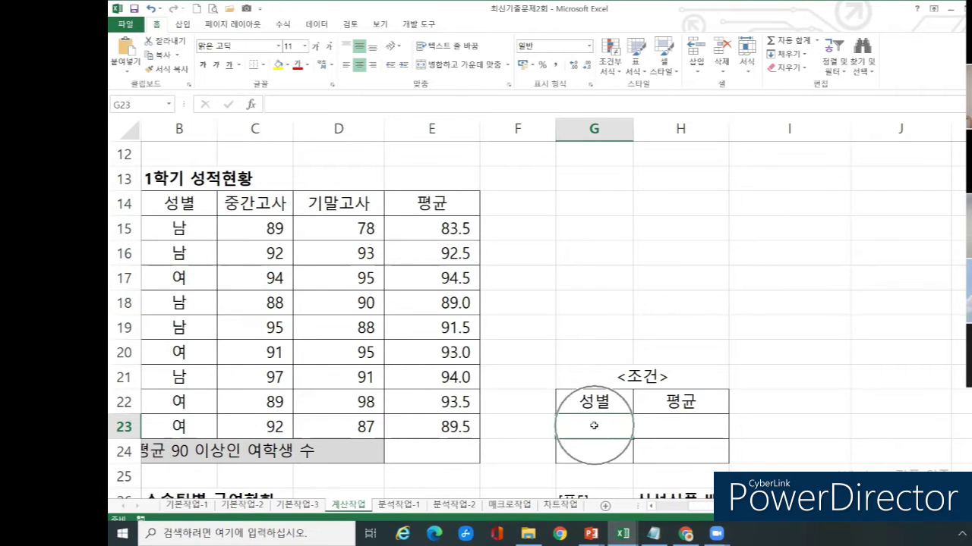
pyautogui.doubleClick(594, 425)
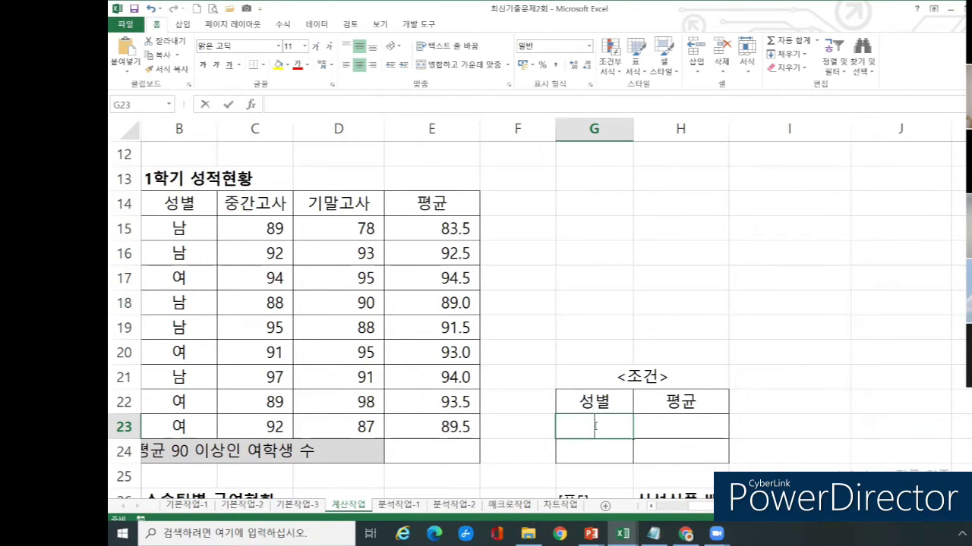
pyautogui.write('du')
pyautogui.press('BackSpace')
pyautogui.press('BackSpace')
pyautogui.write('여')
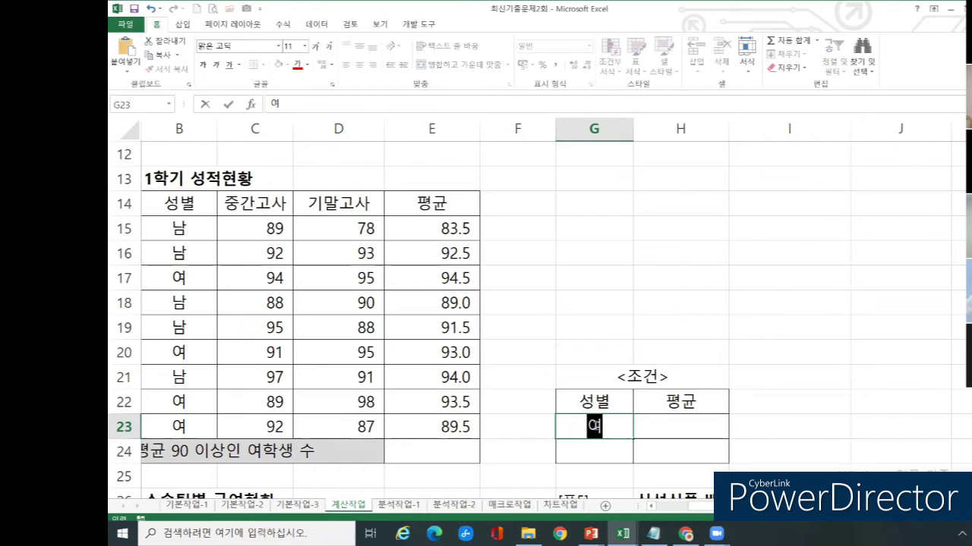
# Step: Enter the condition >=90 under the 평균 heading in cell H23, on the same row as the gender condition
pyautogui.click(672, 452)
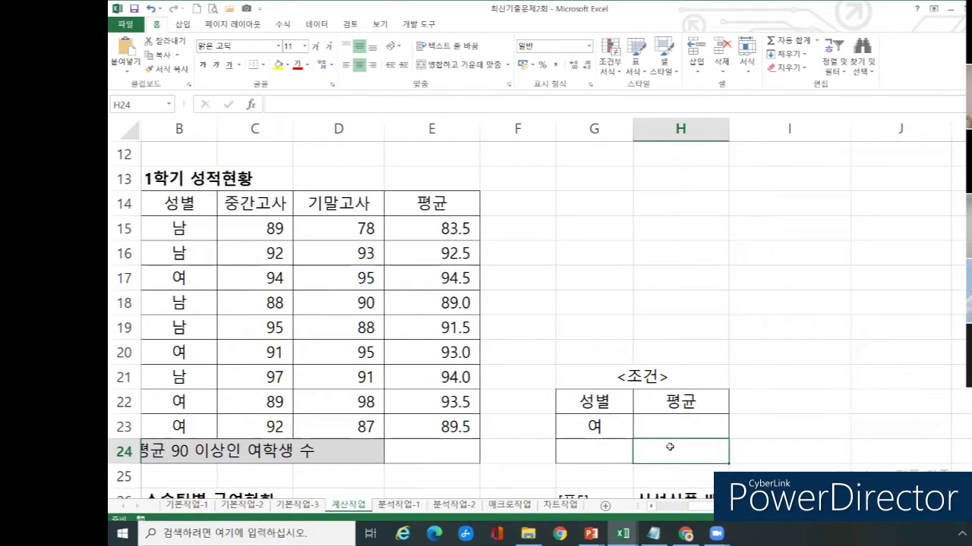
pyautogui.click(664, 425)
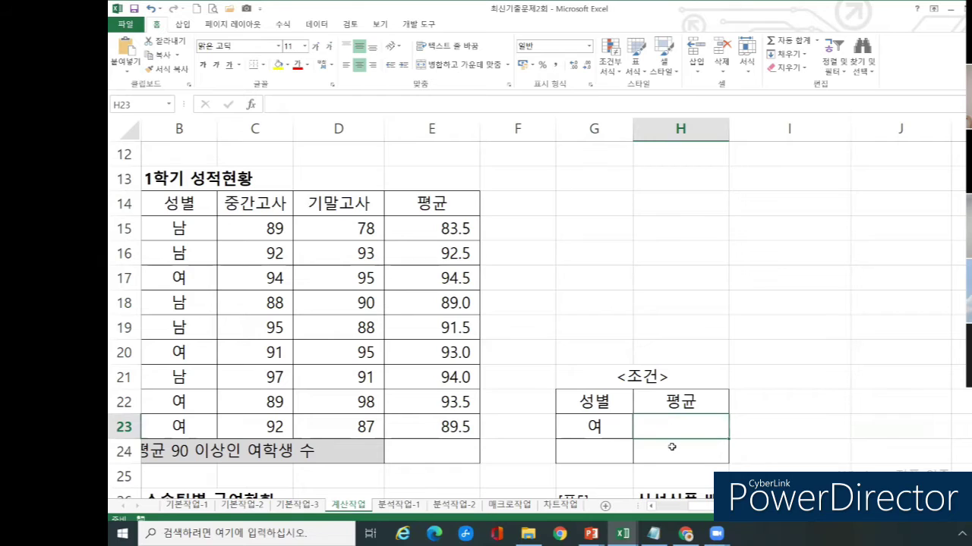
pyautogui.click(672, 447)
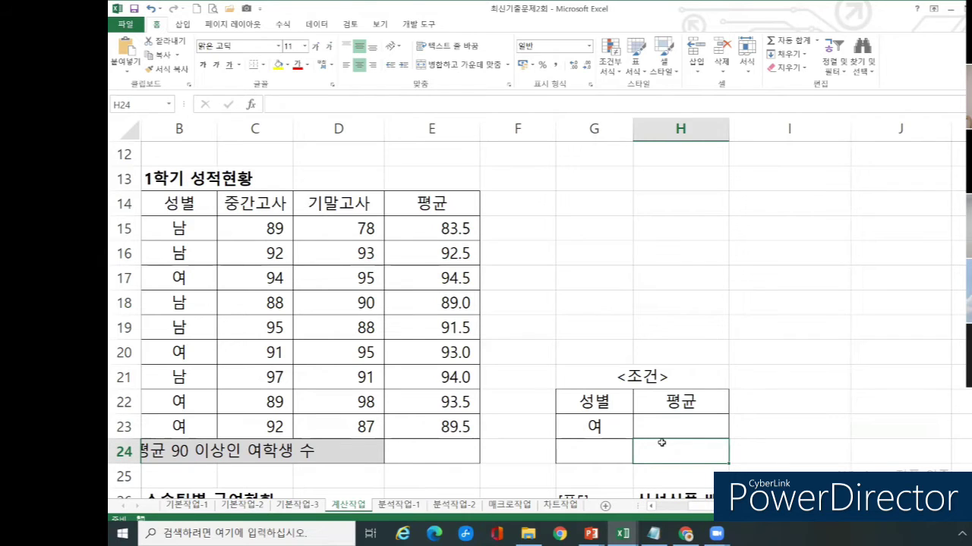
pyautogui.moveTo(604, 404); pyautogui.dragTo(673, 451)
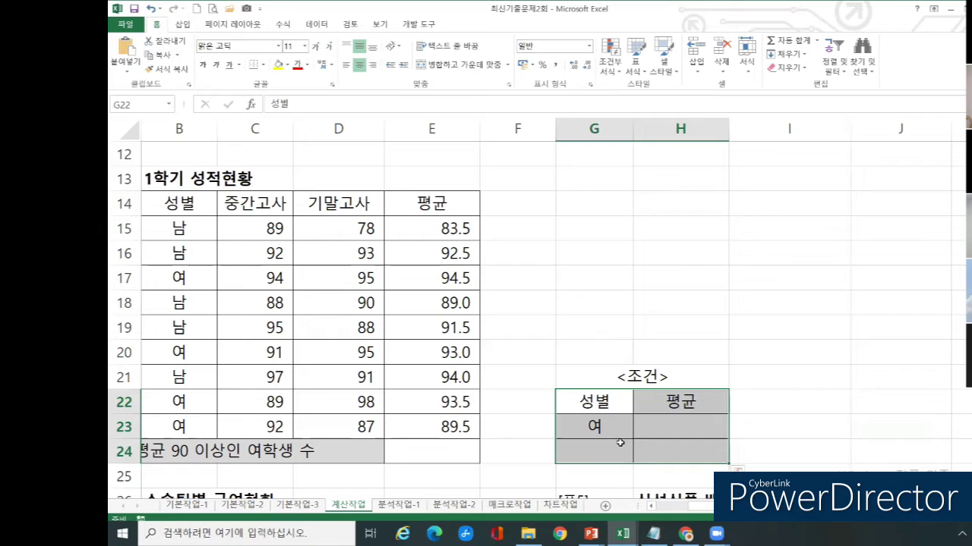
pyautogui.click(668, 451)
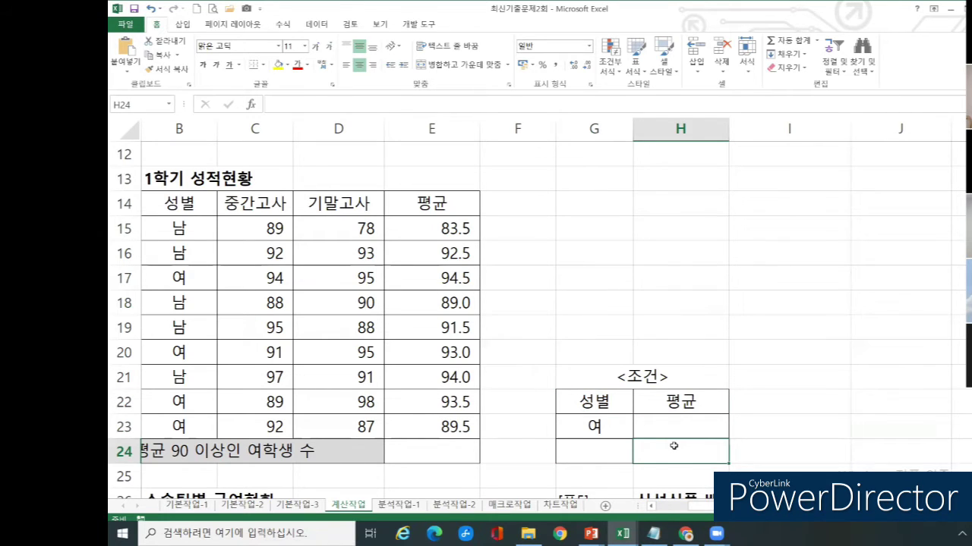
pyautogui.click(674, 425)
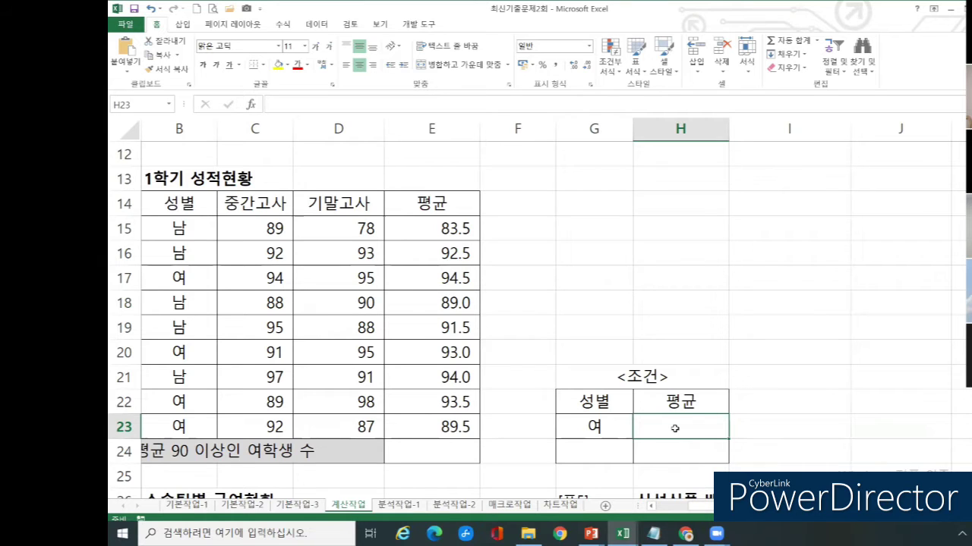
pyautogui.write('>=90')
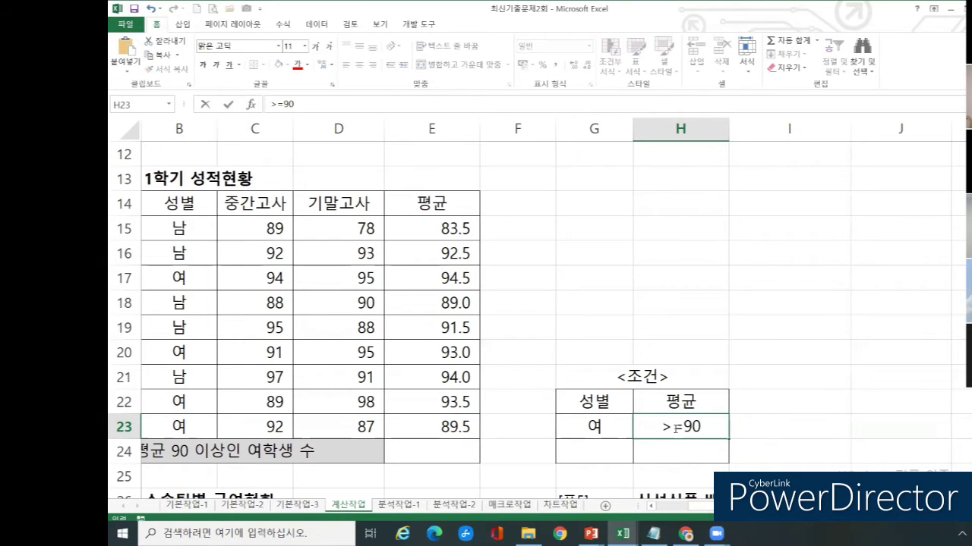
pyautogui.press('Return')
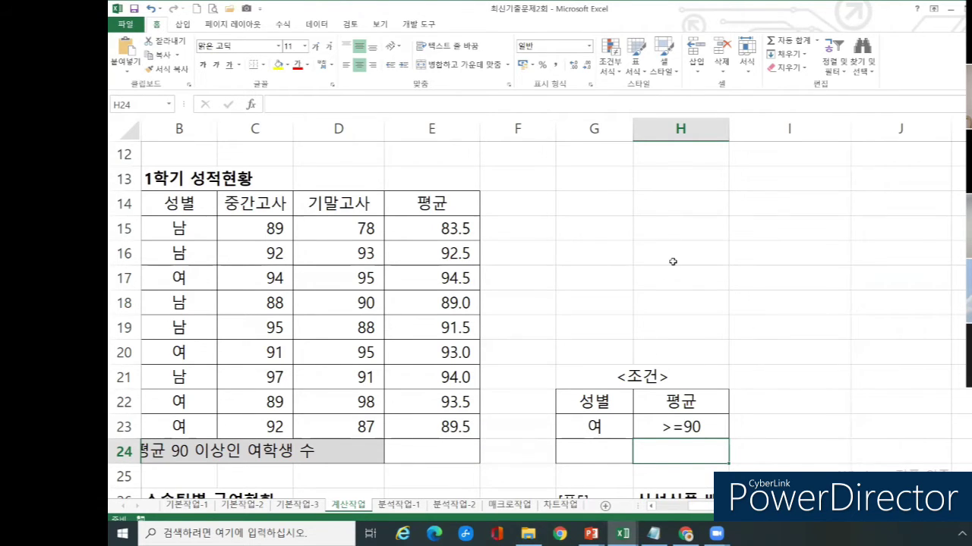
# Step: Start a DCOUNTA formula in result cell E24 and open its function arguments, keeping the 1학기 성적현황 table uncovered
pyautogui.click(436, 449)
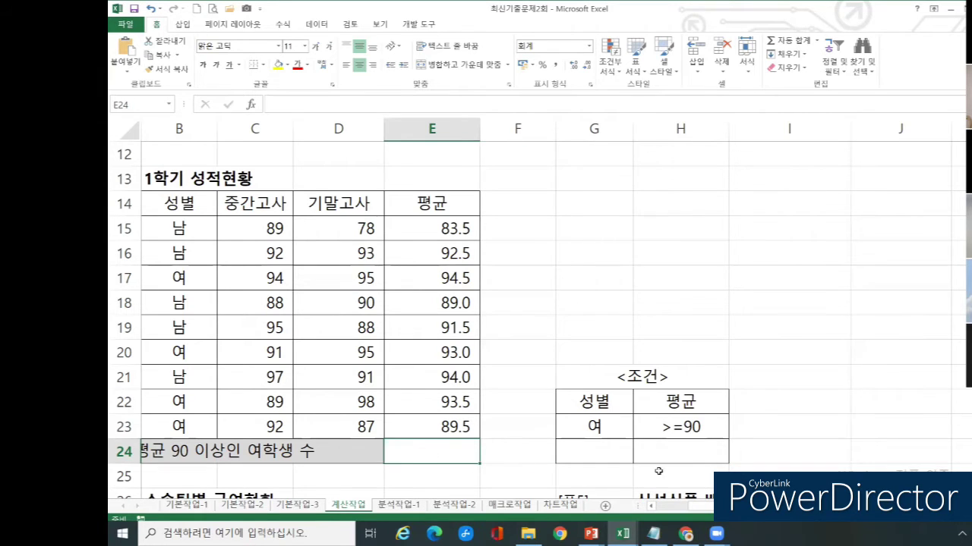
pyautogui.moveTo(702, 508); pyautogui.dragTo(664, 508)
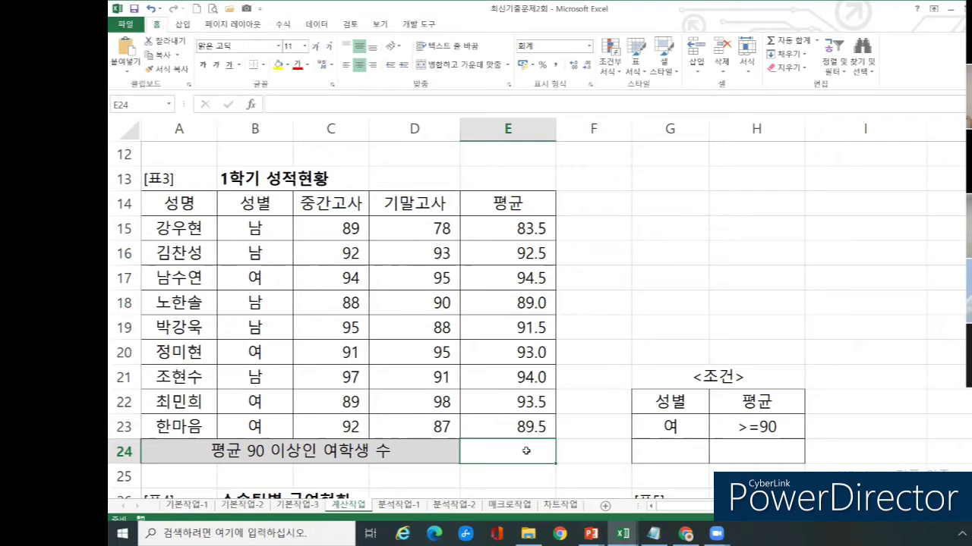
pyautogui.write('=')
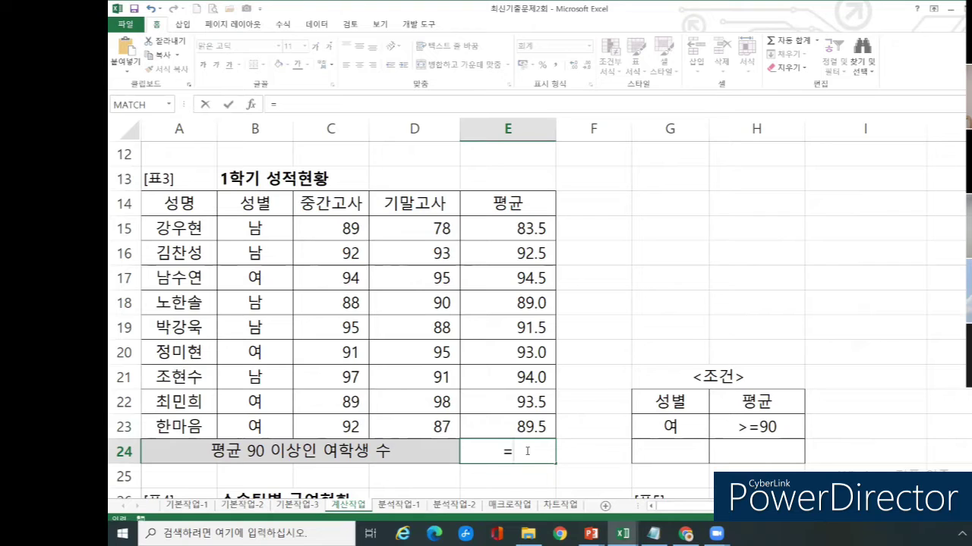
pyautogui.write('d')
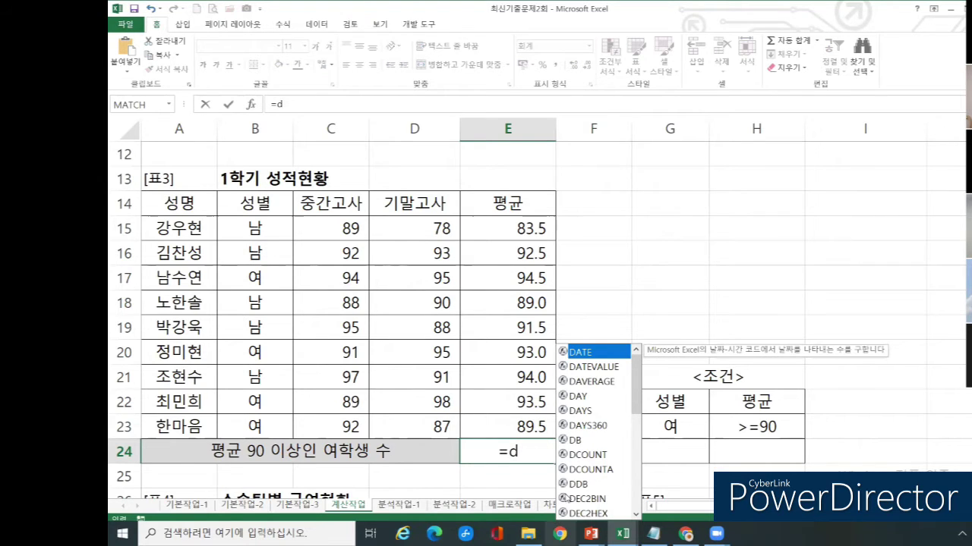
pyautogui.doubleClick(595, 470)
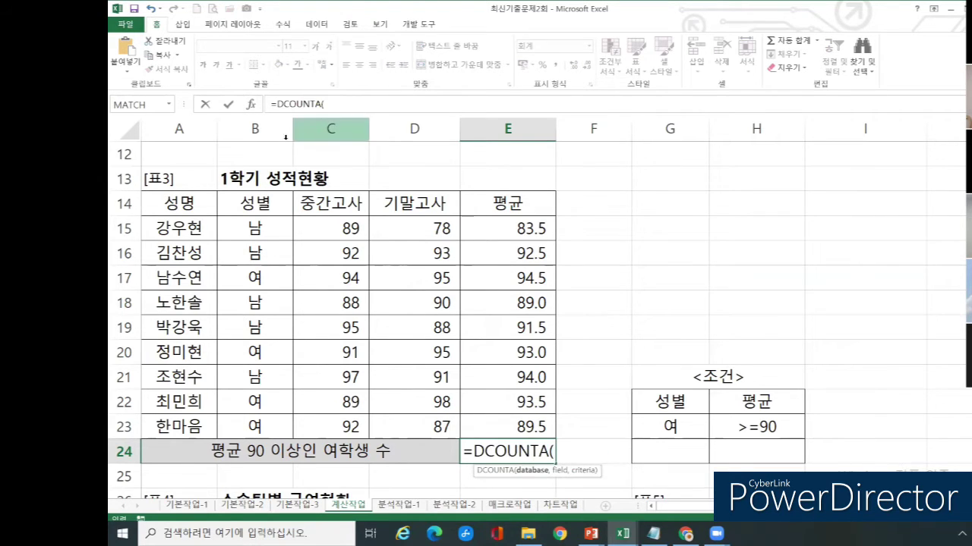
pyautogui.click(253, 104)
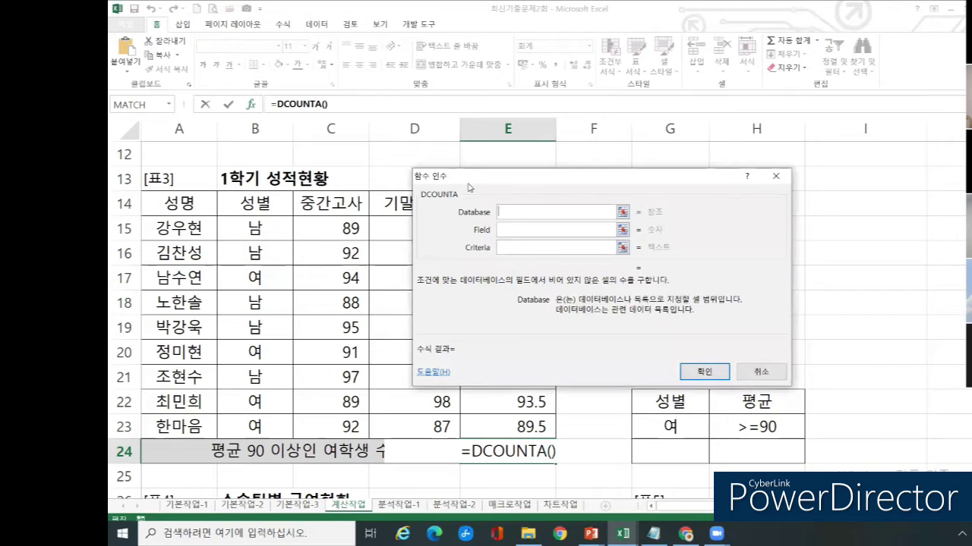
pyautogui.moveTo(468, 187); pyautogui.dragTo(604, 160)
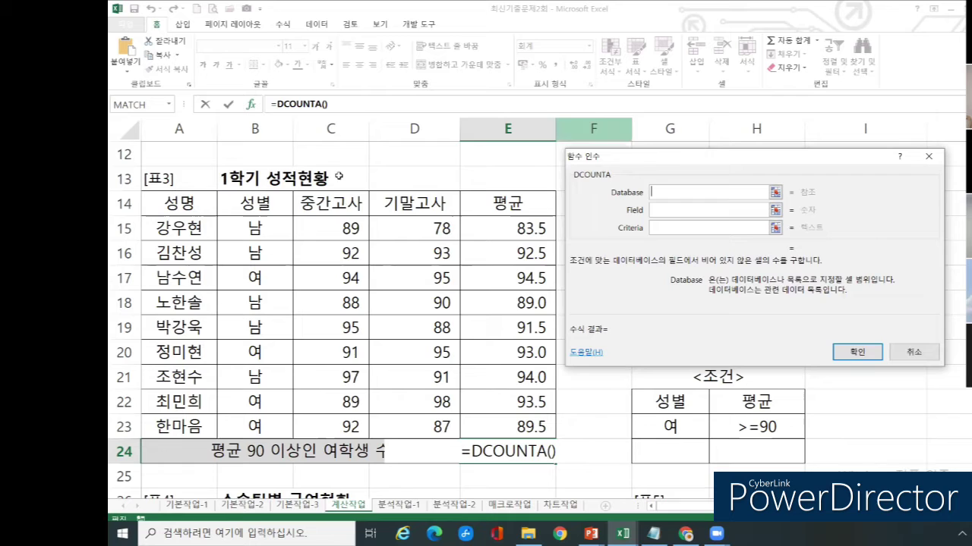
pyautogui.moveTo(180, 224); pyautogui.dragTo(181, 427)
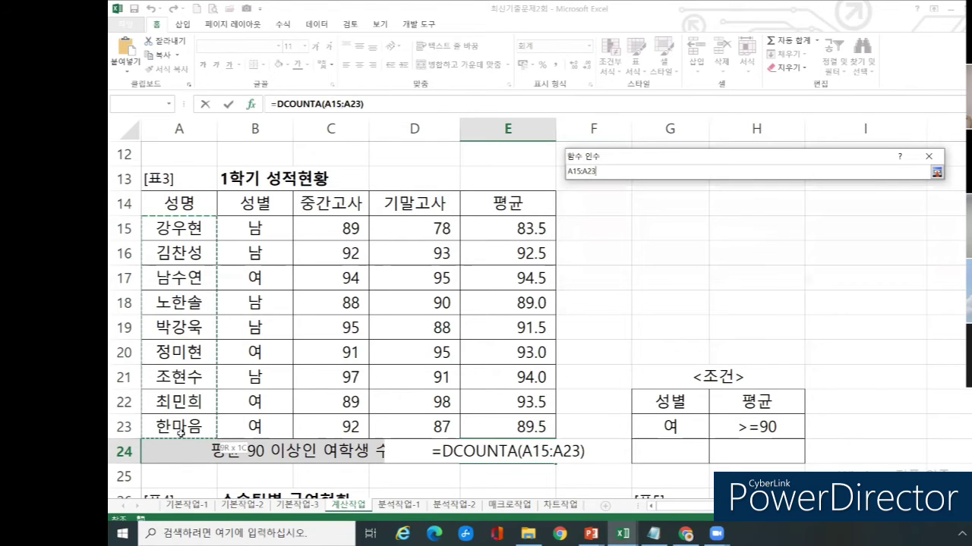
pyautogui.moveTo(255, 228); pyautogui.dragTo(255, 426)
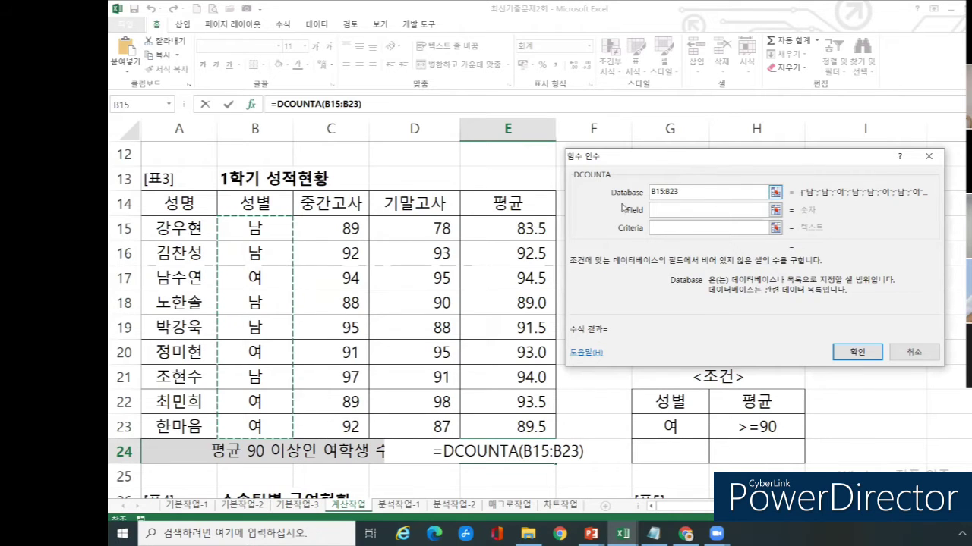
pyautogui.press('BackSpace')
pyautogui.press('BackSpace')
pyautogui.press('BackSpace')
pyautogui.press('BackSpace')
pyautogui.press('BackSpace')
pyautogui.press('BackSpace')
pyautogui.press('BackSpace')
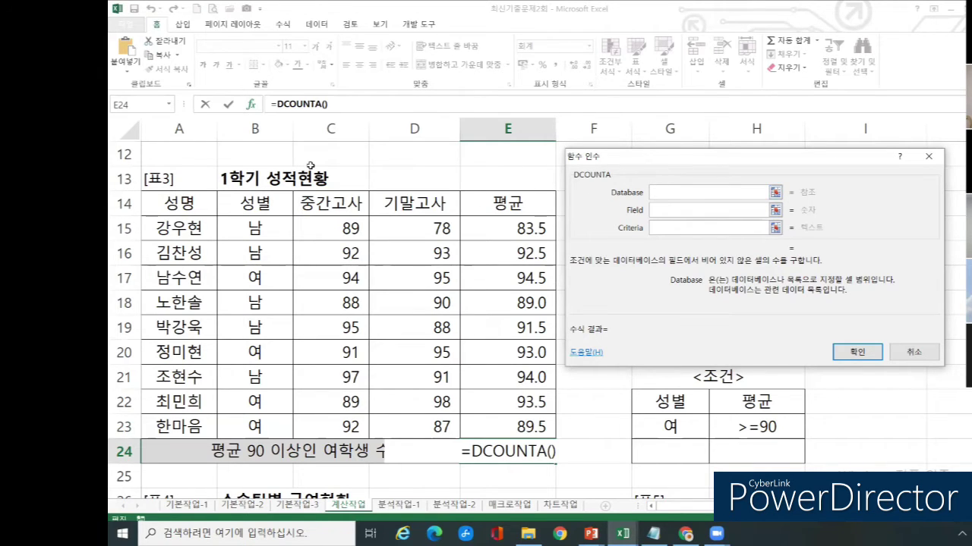
# Step: Set the DCOUNTA arguments to Database A14:E23, Field A14 and Criteria G22:H23, and confirm the formula
pyautogui.moveTo(164, 207); pyautogui.dragTo(515, 427)
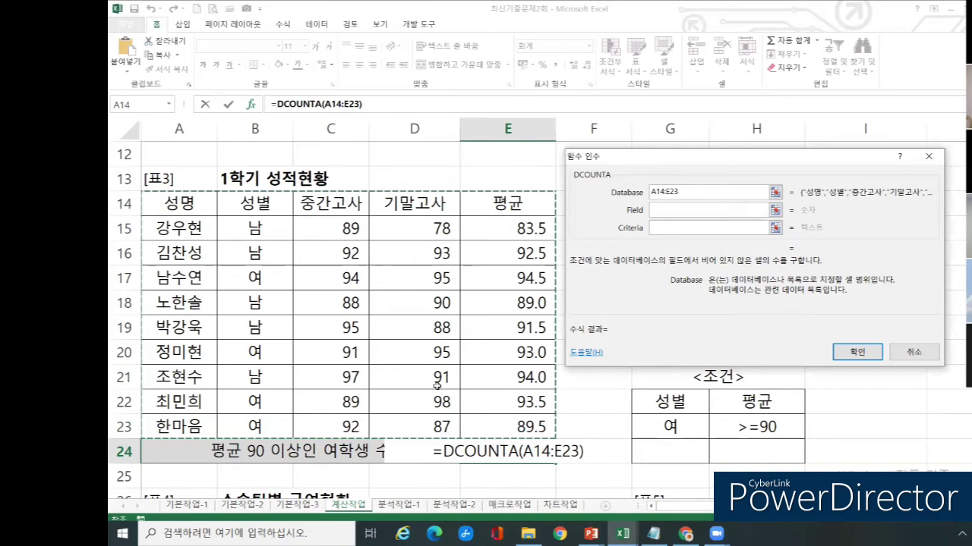
pyautogui.click(665, 209)
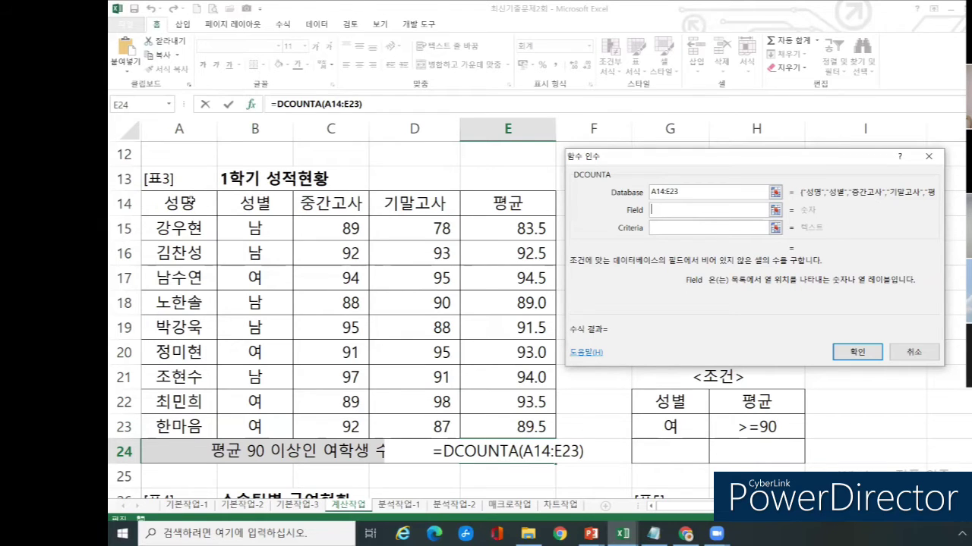
pyautogui.click(188, 202)
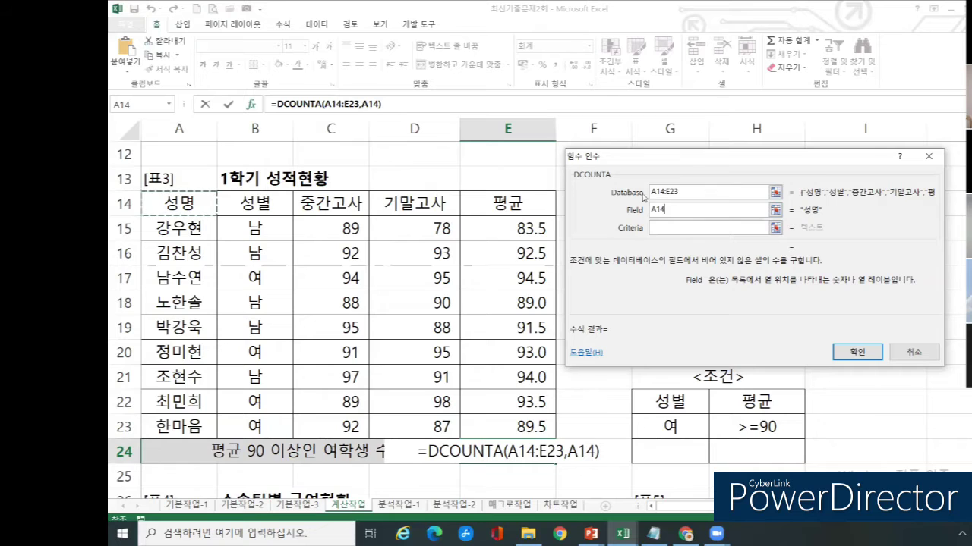
pyautogui.click(663, 228)
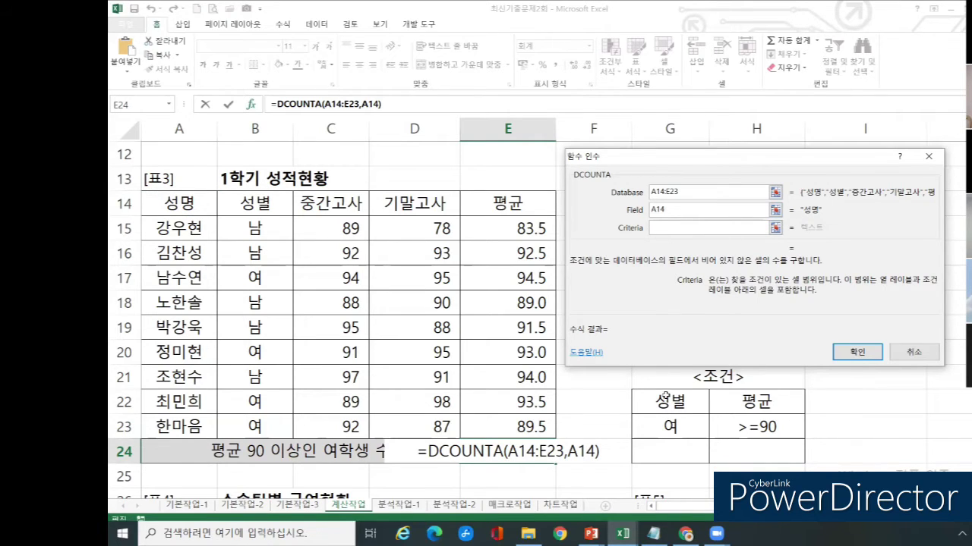
pyautogui.moveTo(670, 400); pyautogui.dragTo(763, 427)
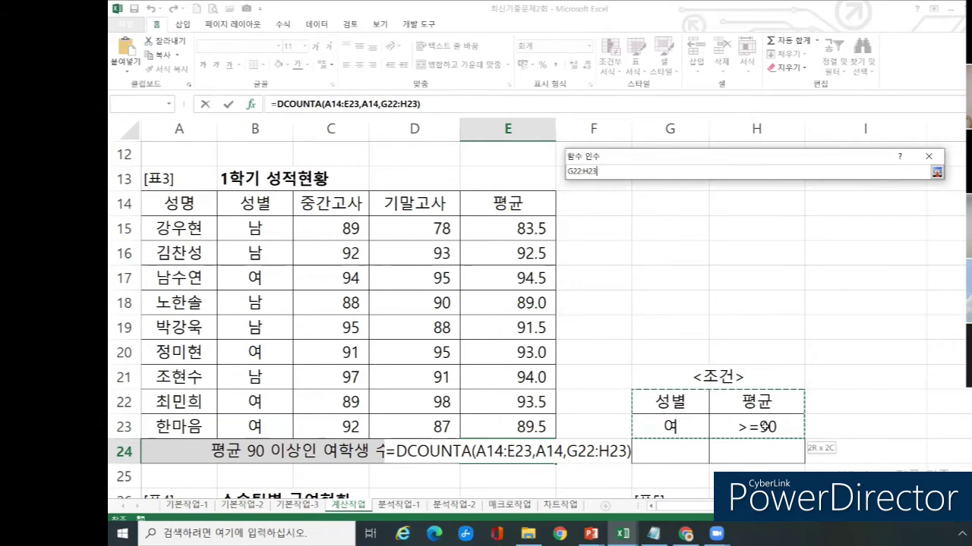
pyautogui.press('Return')
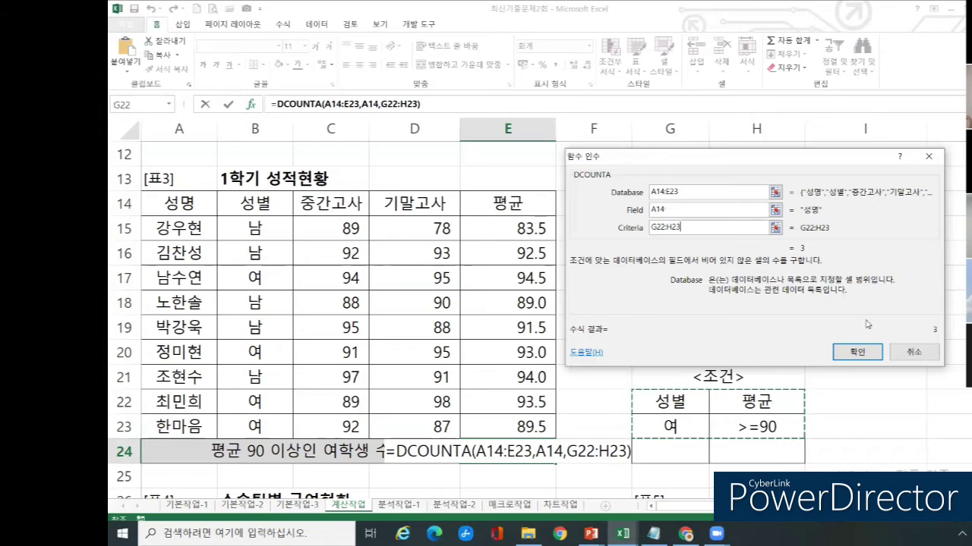
pyautogui.click(857, 354)
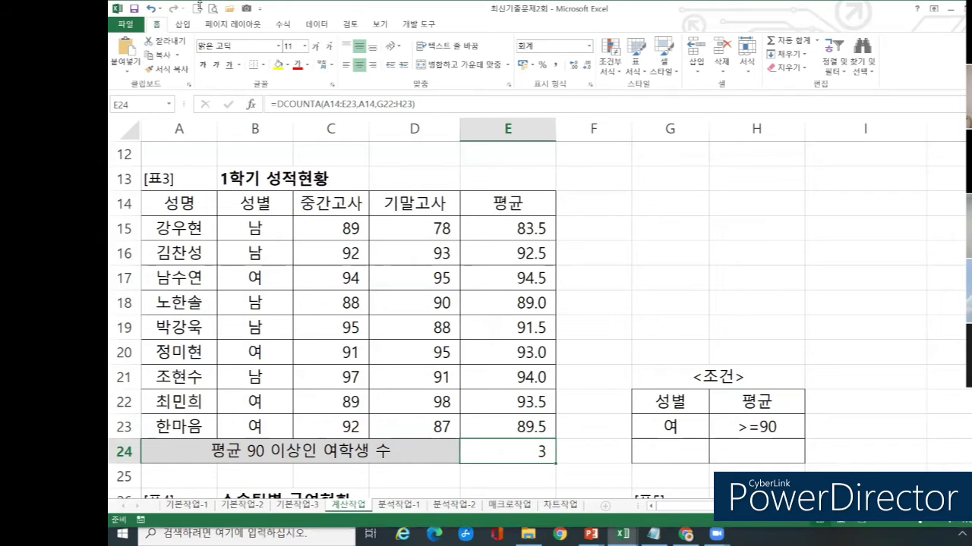
# Step: Open the DCOUNTA formula in cell E24 to review its arguments, with the 소속팀별 급여현황 table in view
pyautogui.click(437, 104)
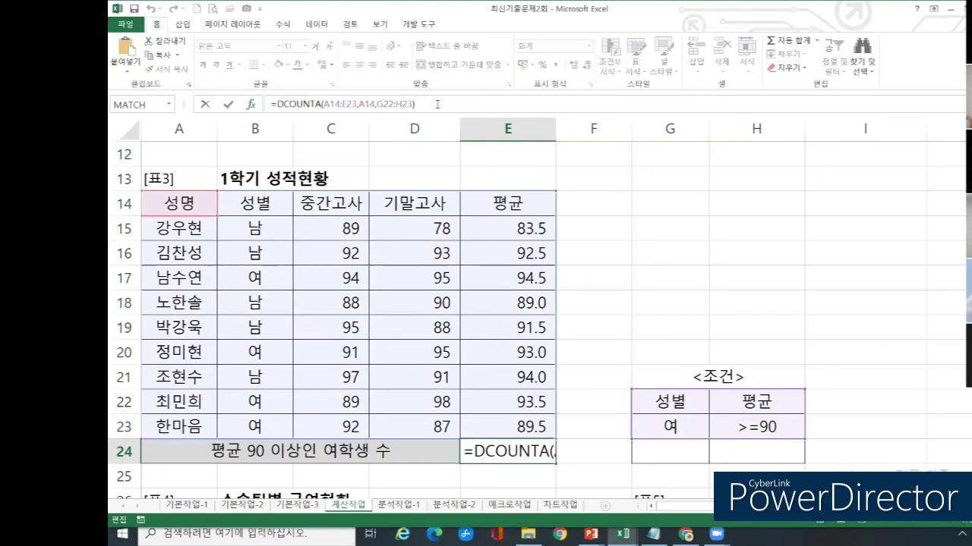
pyautogui.press('Return')
pyautogui.scroll(-4, 435, 186)
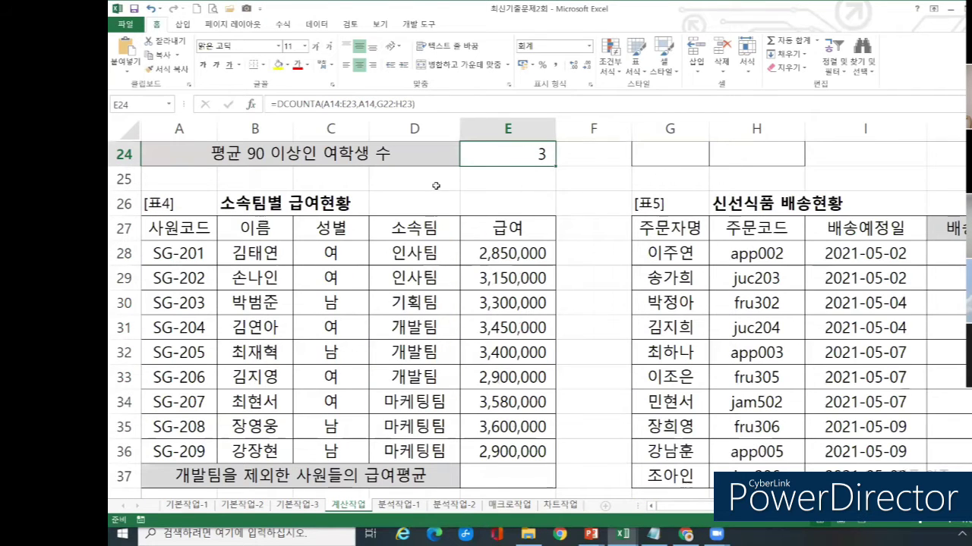
pyautogui.click(512, 153)
pyautogui.click(444, 104)
pyautogui.click(444, 103)
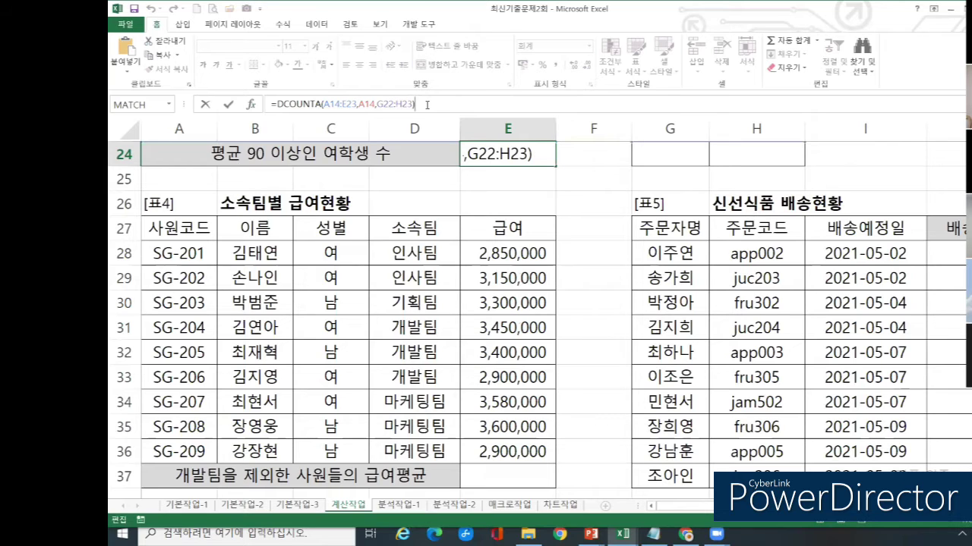
# Step: Append &"명" to the DCOUNTA formula in cell E24 and check the result against the 1학기 성적현황 table
pyautogui.write('&')
pyautogui.write('"명"')
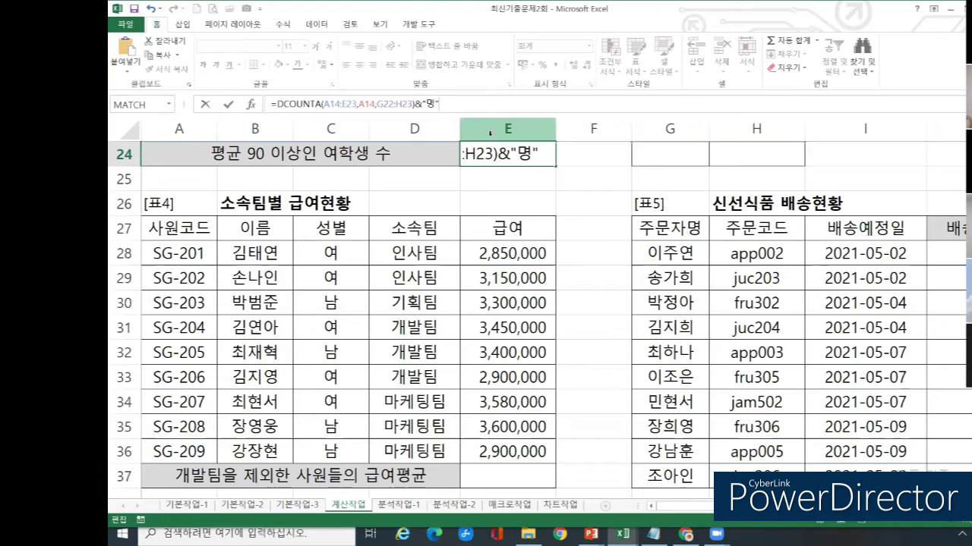
pyautogui.press('Return')
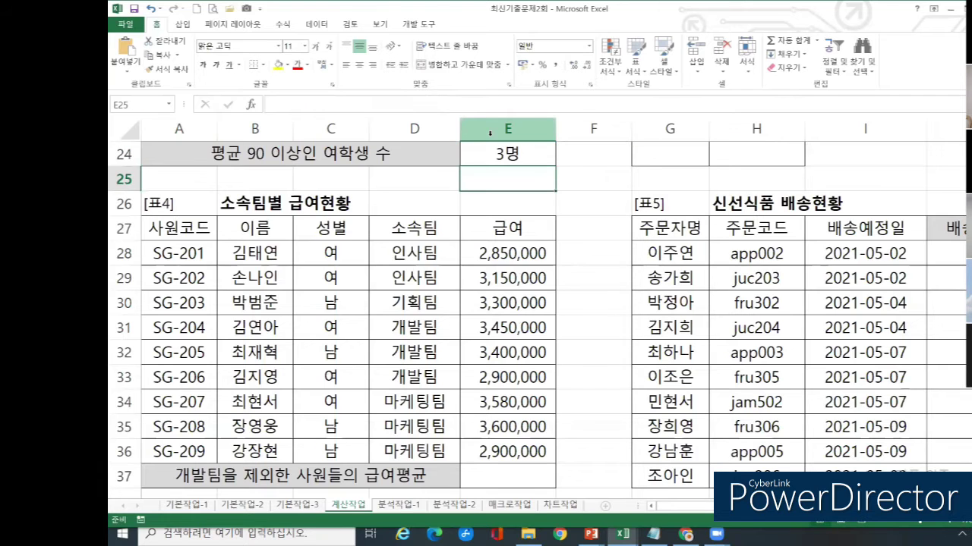
pyautogui.click(516, 155)
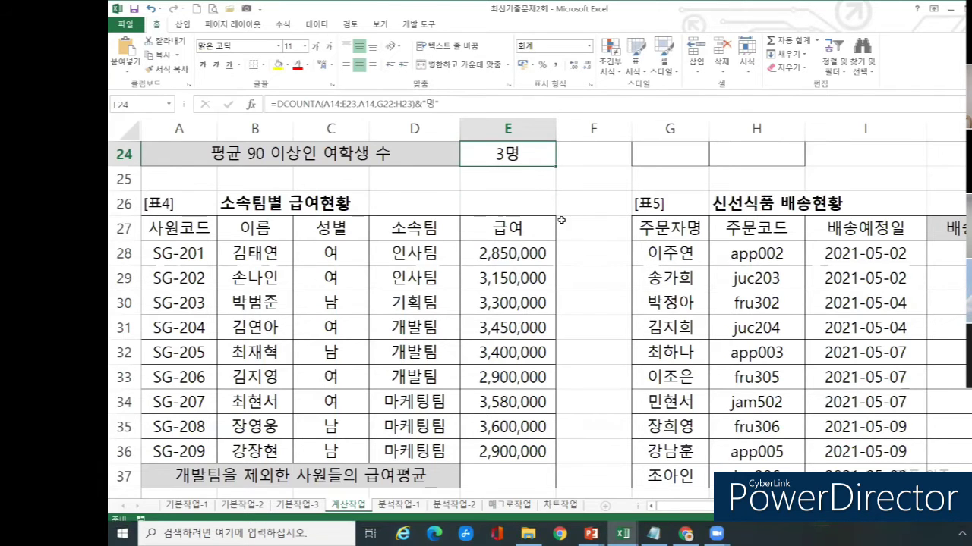
pyautogui.scroll(2, 569, 216)
pyautogui.scroll(2, 569, 217)
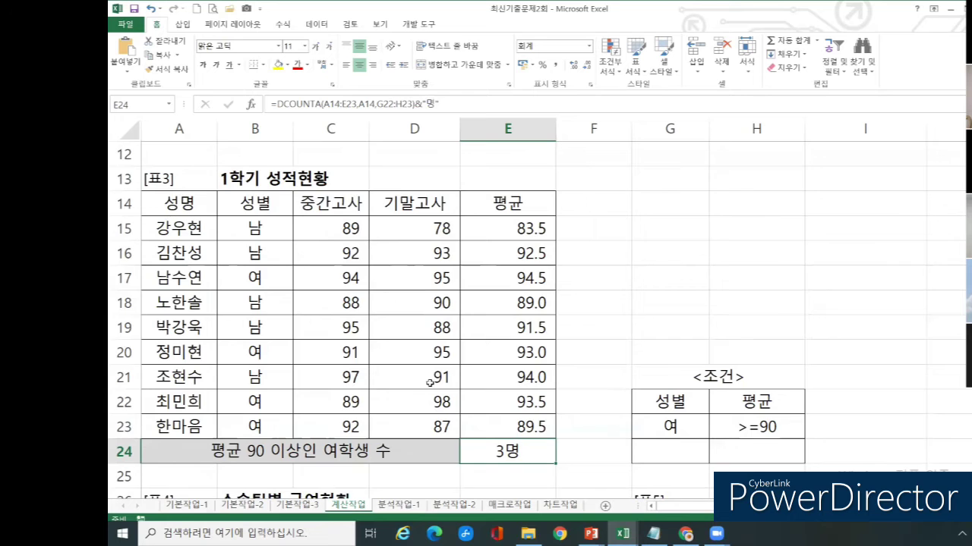
# Step: Start a SUMIF formula in cell E37 of the 소속팀별 급여현황 table and open its function arguments, keeping the table uncovered
pyautogui.scroll(-5, 422, 383)
pyautogui.scroll(1, 430, 385)
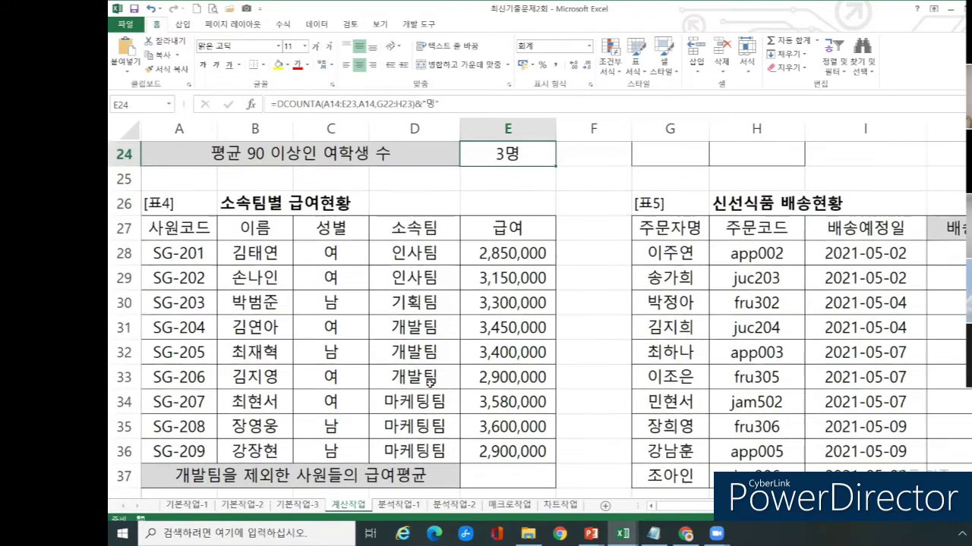
pyautogui.click(507, 470)
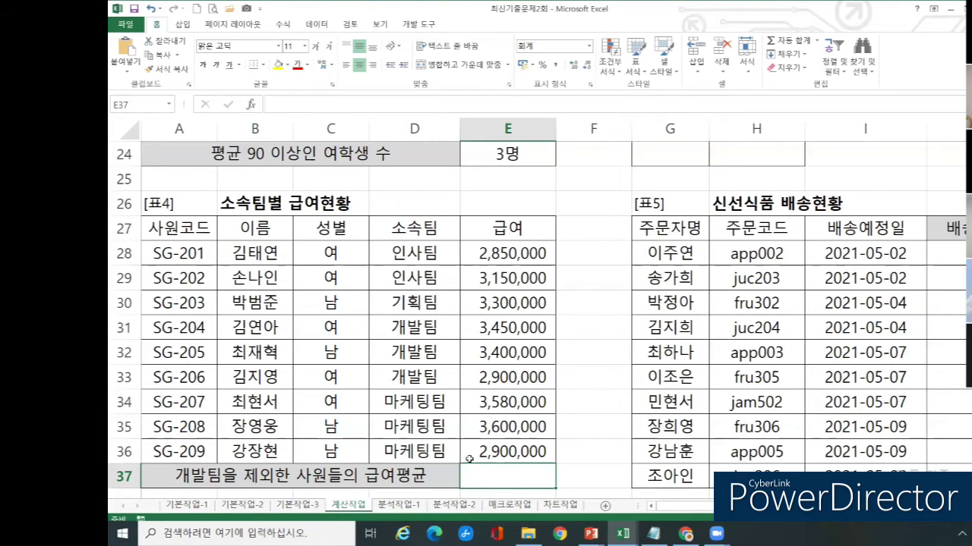
pyautogui.scroll(-1, 462, 459)
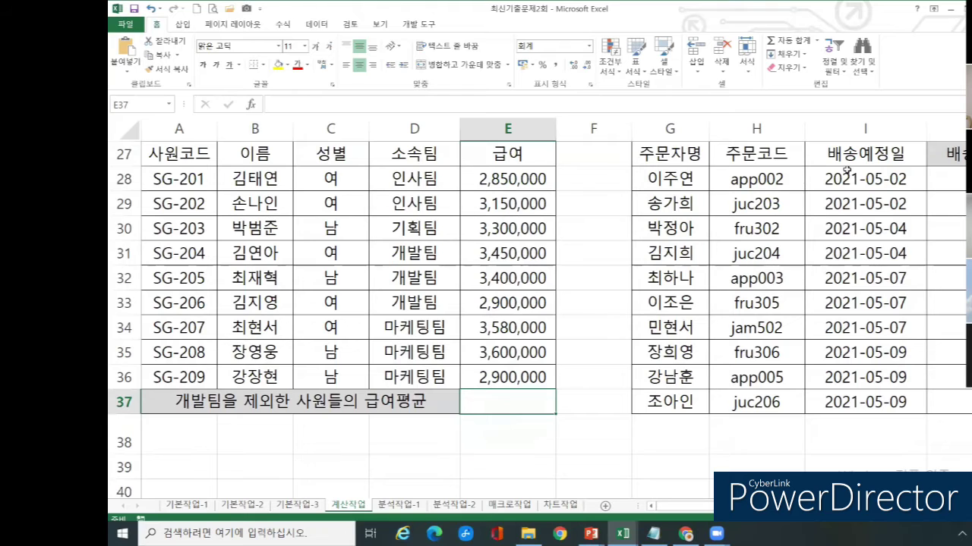
pyautogui.scroll(1, 941, 144)
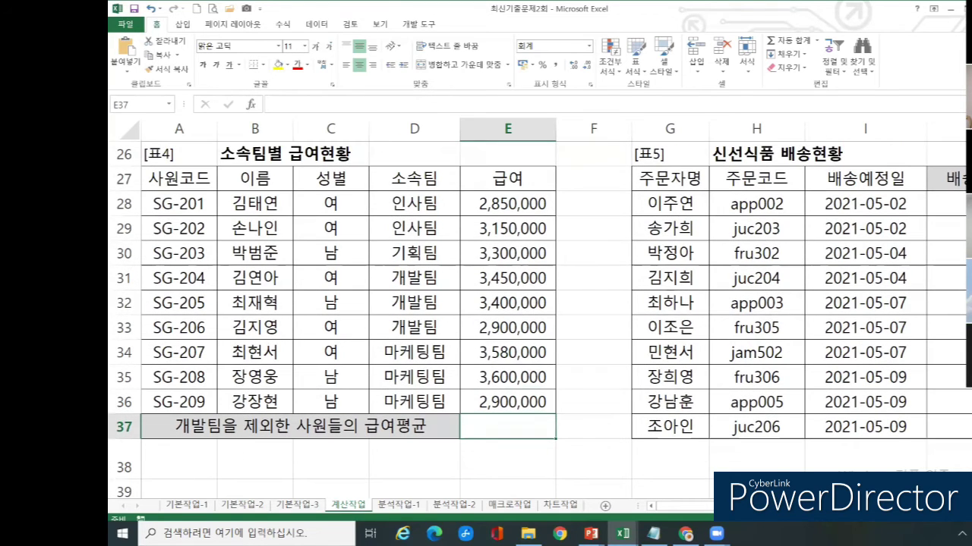
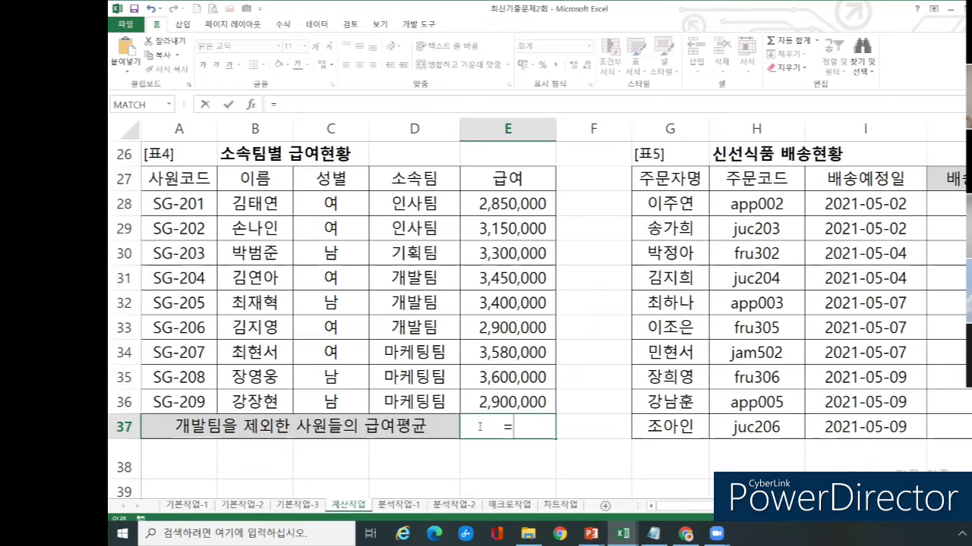
pyautogui.write('su')
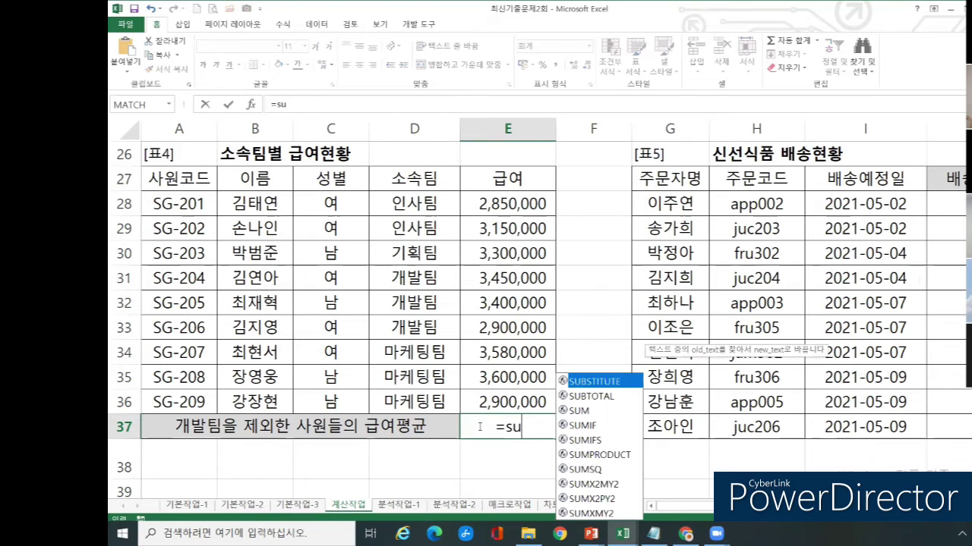
pyautogui.doubleClick(588, 425)
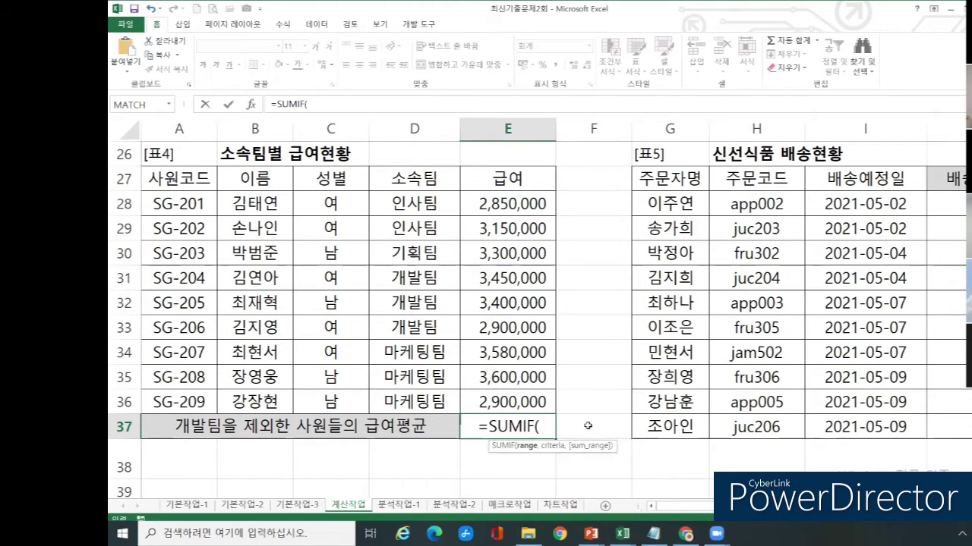
pyautogui.click(251, 105)
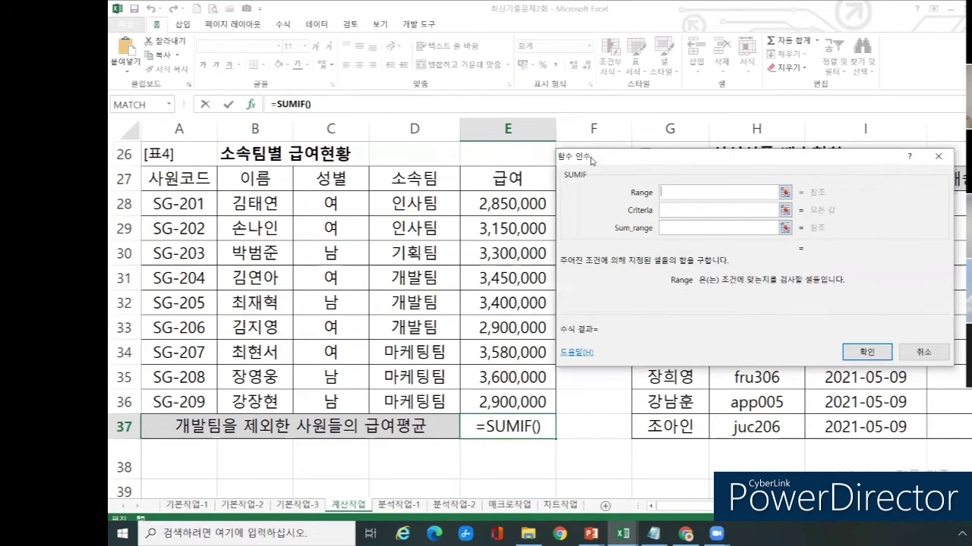
pyautogui.moveTo(587, 157); pyautogui.dragTo(599, 218)
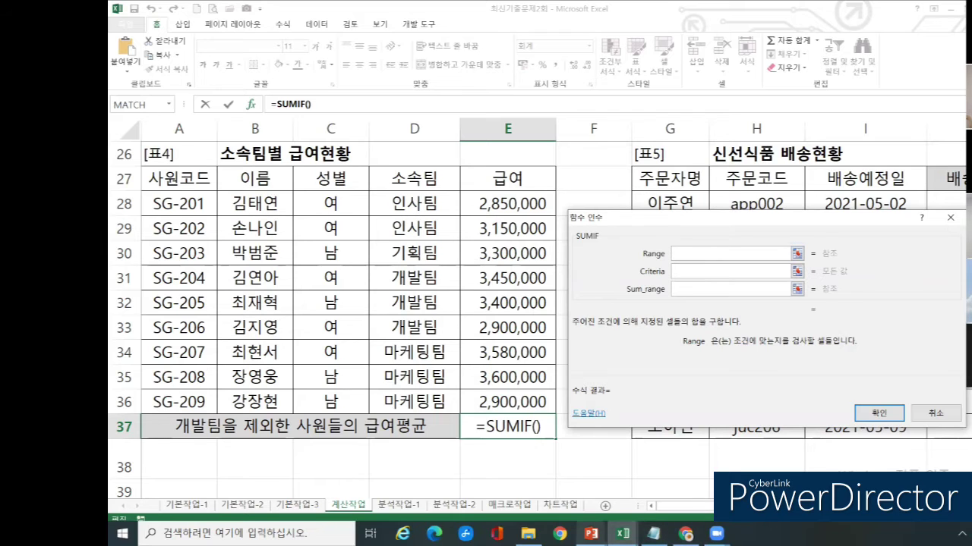
# Step: Switch to PowerPoint to review the SUMIF slide's argument descriptions, and return to the 최신기출문제2회 workbook in Excel
pyautogui.moveTo(592, 534)
pyautogui.click(630, 498)
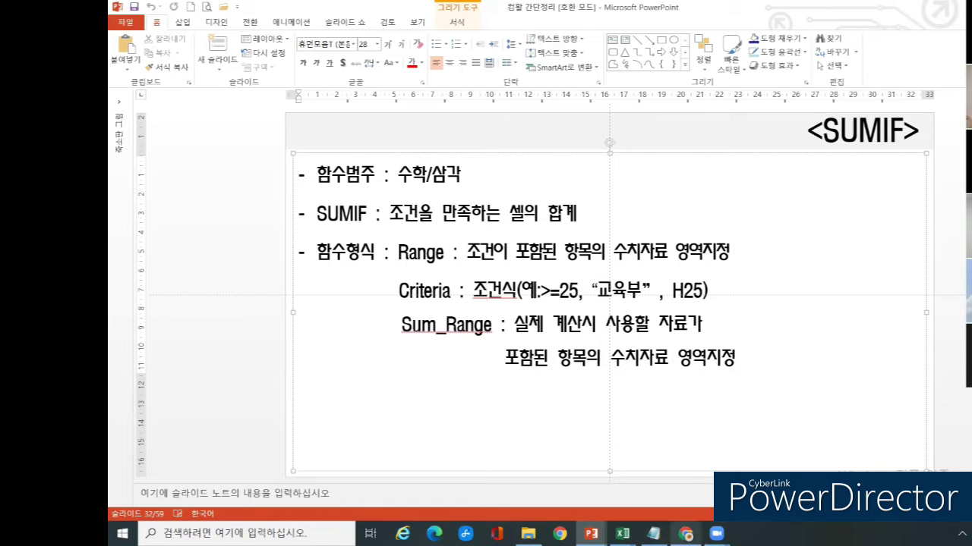
pyautogui.moveTo(623, 534)
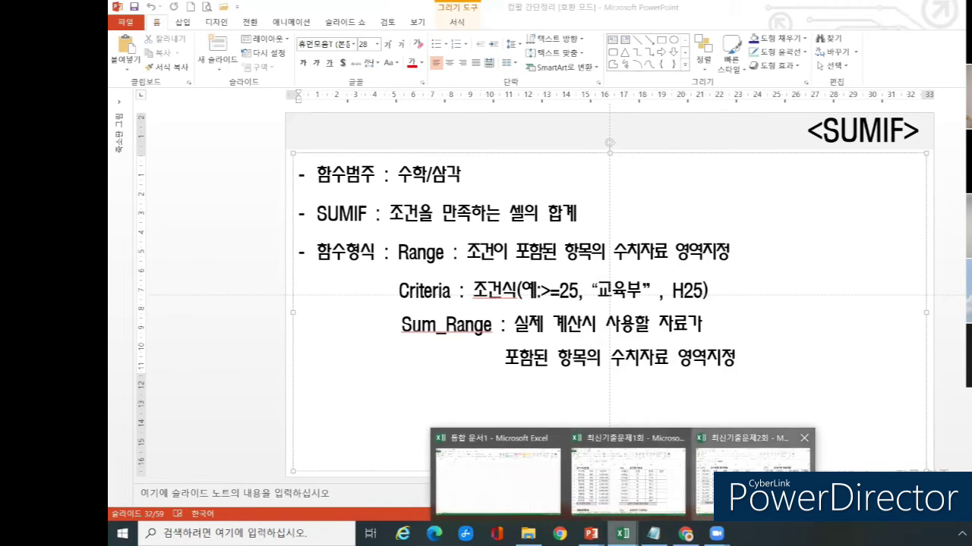
pyautogui.click(725, 463)
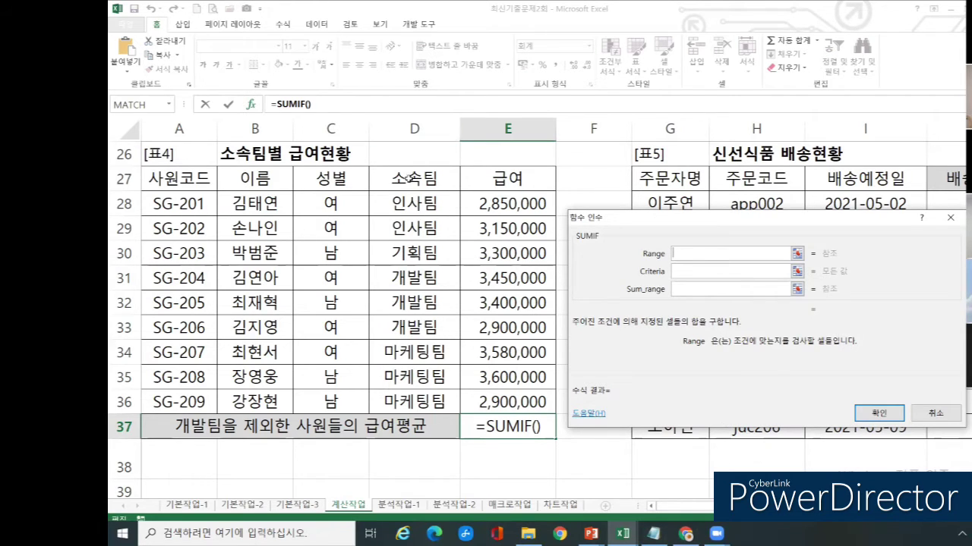
# Step: Set the SUMIF Range argument to the 소속팀 cells D28:D36
pyautogui.press('ctrl')
pyautogui.press('ctrl')
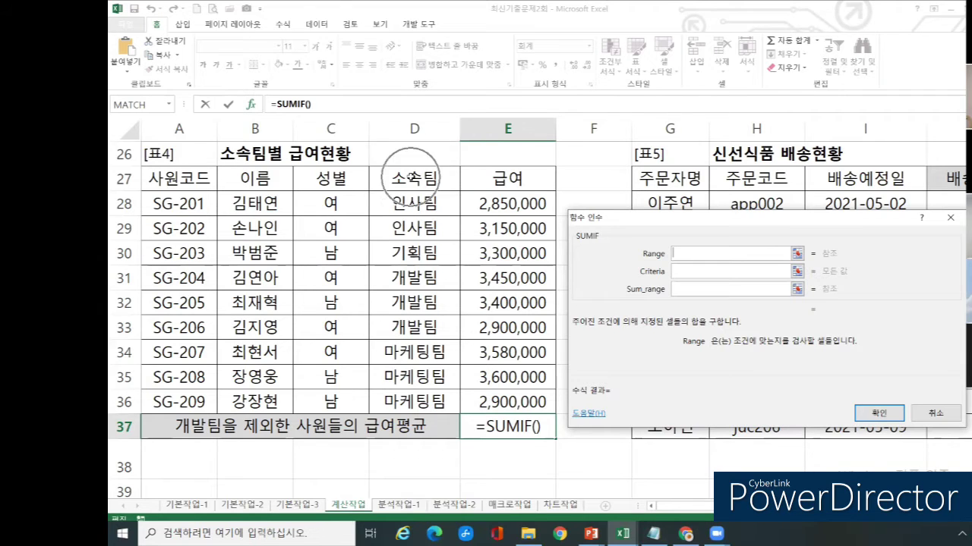
pyautogui.moveTo(401, 203); pyautogui.dragTo(389, 402)
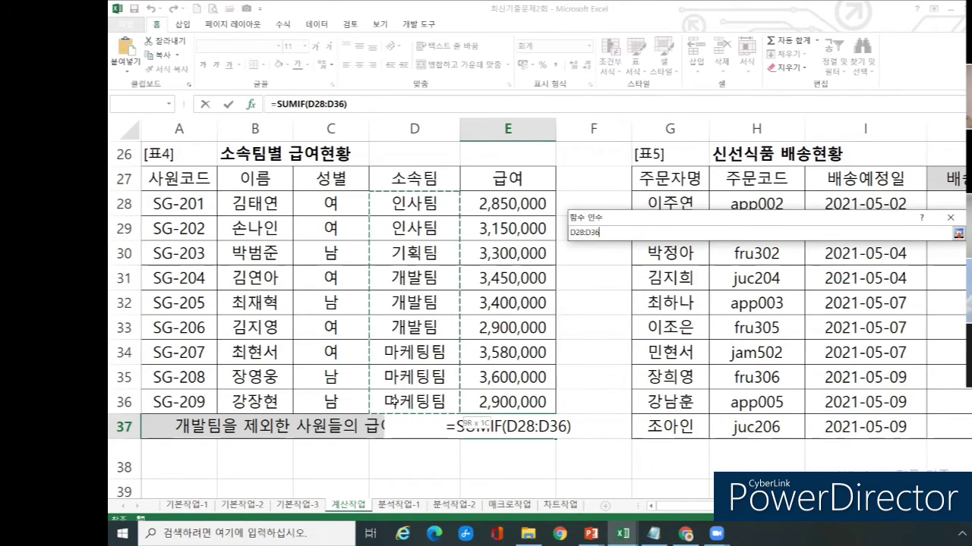
pyautogui.moveTo(391, 402); pyautogui.dragTo(393, 401)
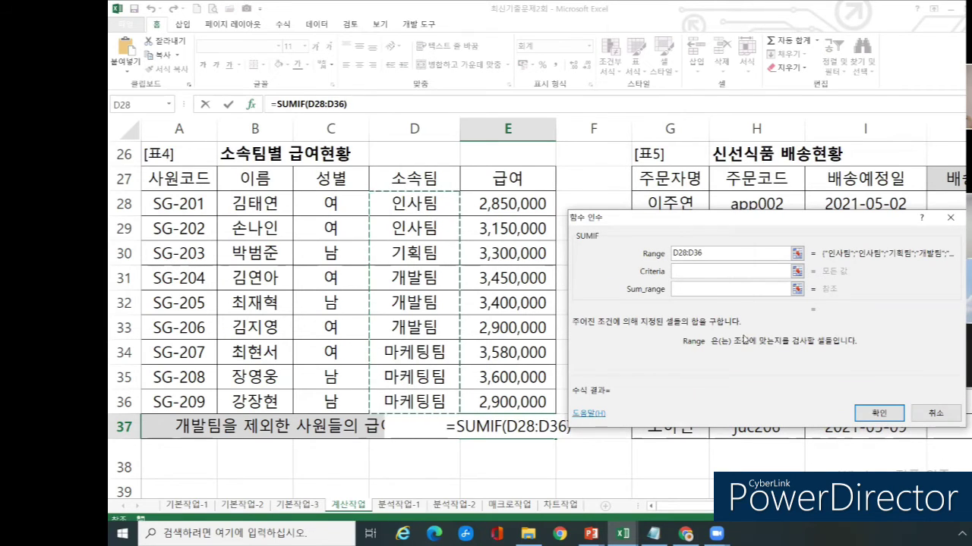
pyautogui.press('ctrl')
pyautogui.press('ctrl')
pyautogui.press('ctrl')
pyautogui.press('ctrl')
pyautogui.press('ctrl')
pyautogui.press('ctrl')
pyautogui.press('ctrl')
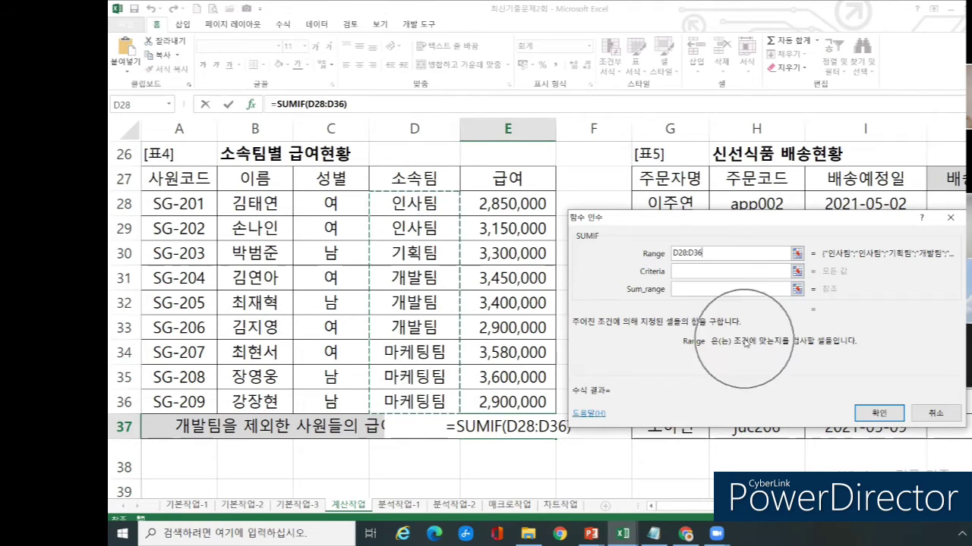
# Step: Set the SUMIF Criteria to <>개발팀 and Sum_range to the 급여 cells E28:E36, and confirm the formula
pyautogui.click(693, 270)
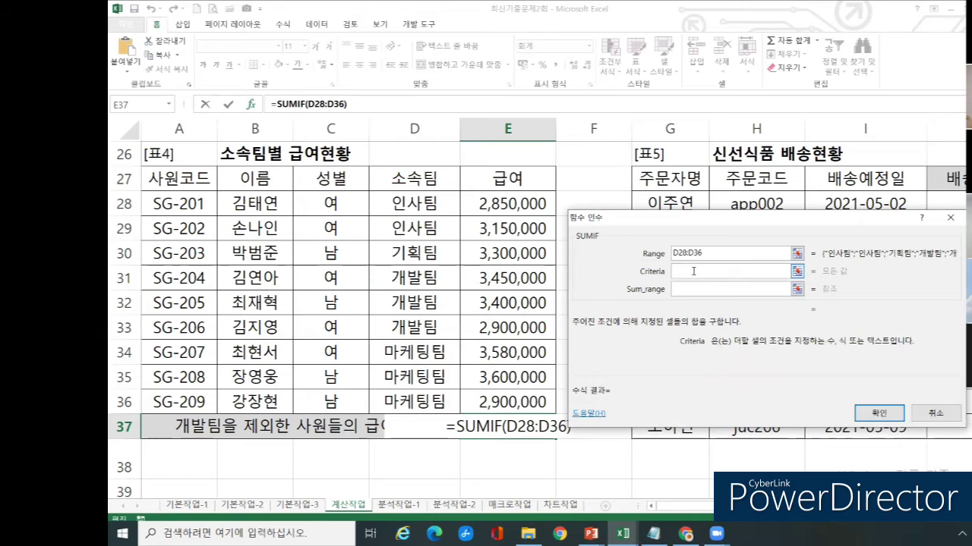
pyautogui.write('<>')
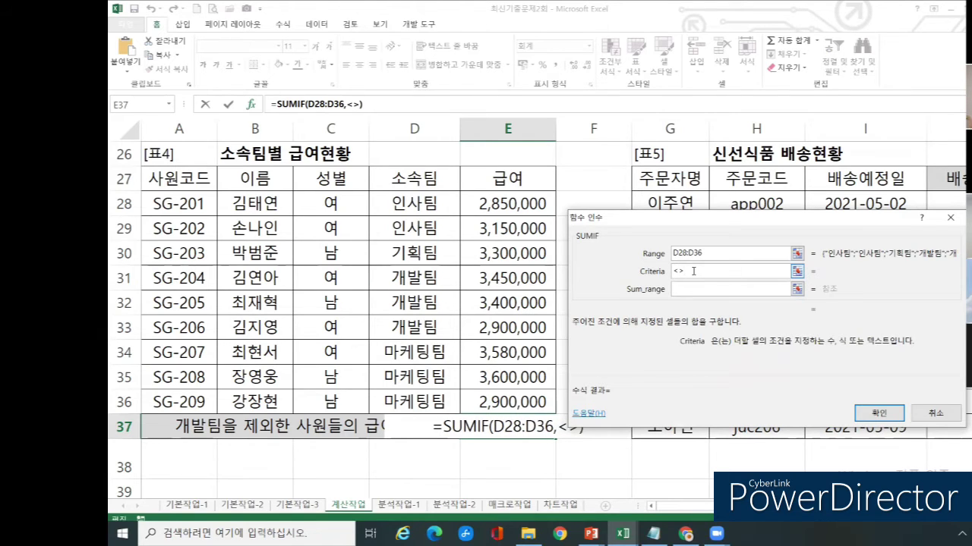
pyautogui.write('개발팀')
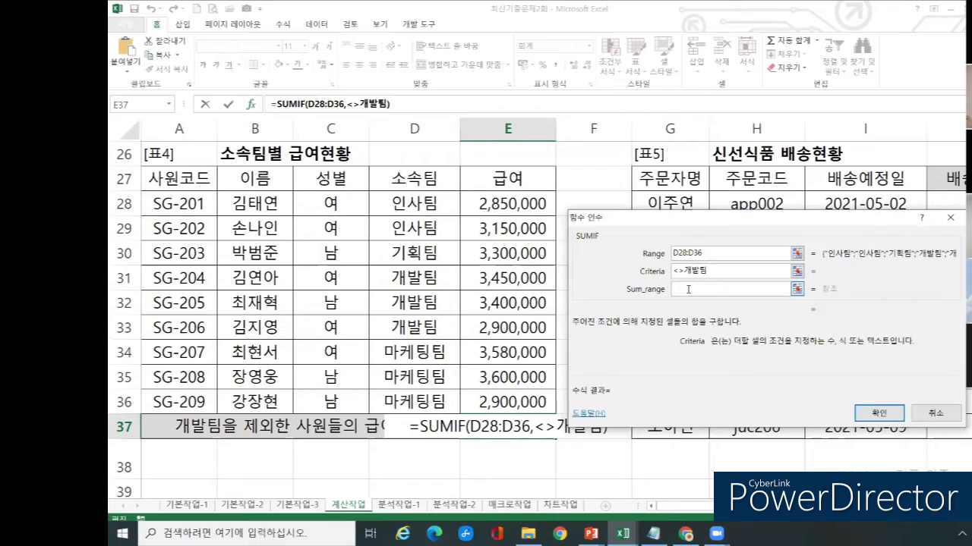
pyautogui.click(689, 289)
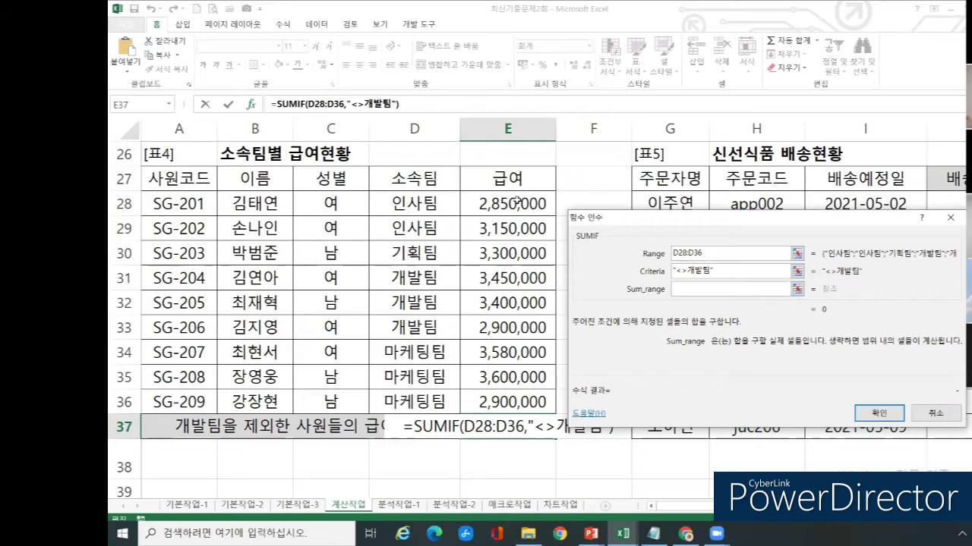
pyautogui.click(508, 176)
pyautogui.moveTo(490, 203); pyautogui.dragTo(492, 404)
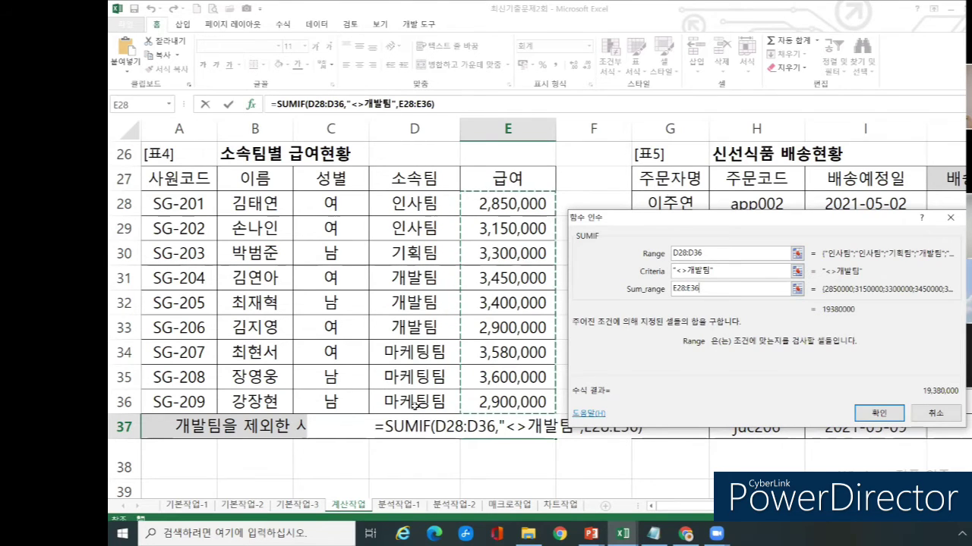
pyautogui.click(723, 270)
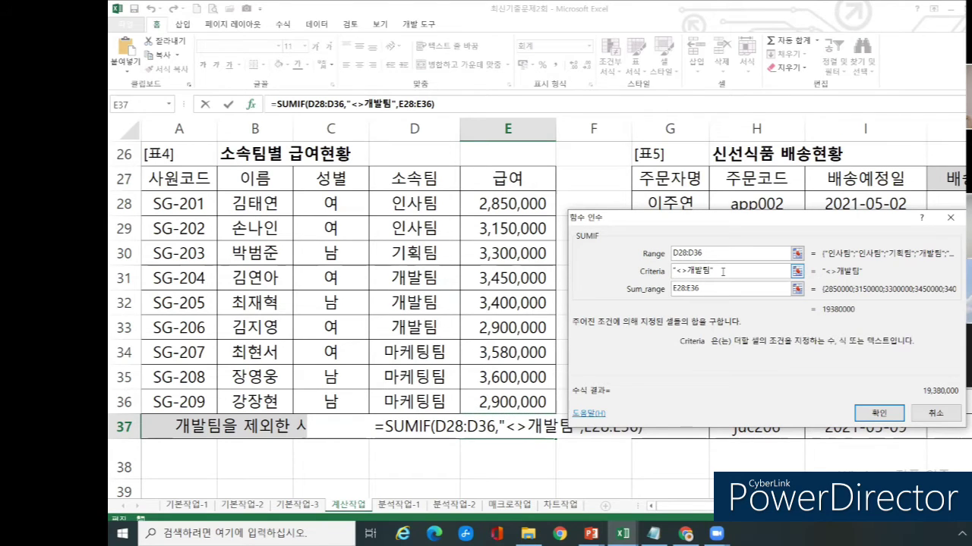
pyautogui.click(706, 289)
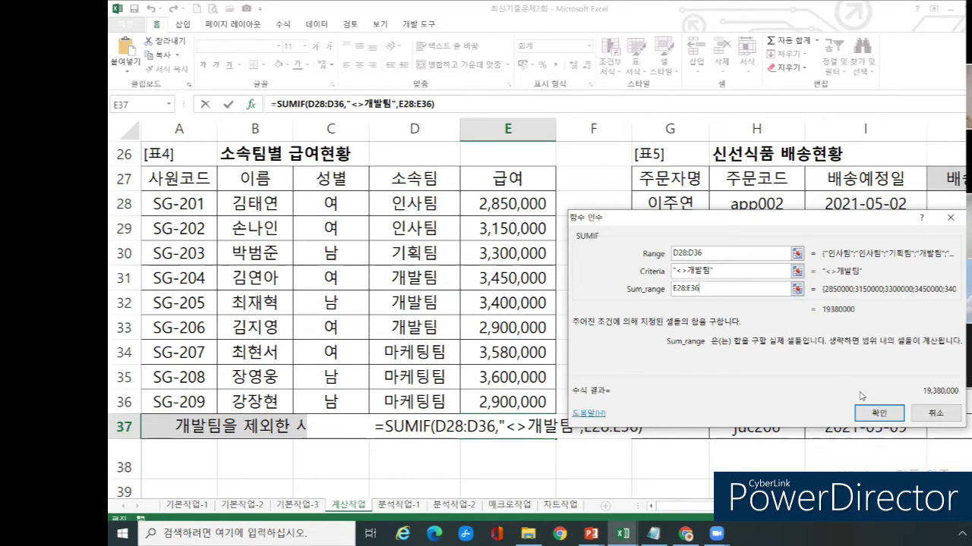
pyautogui.click(879, 413)
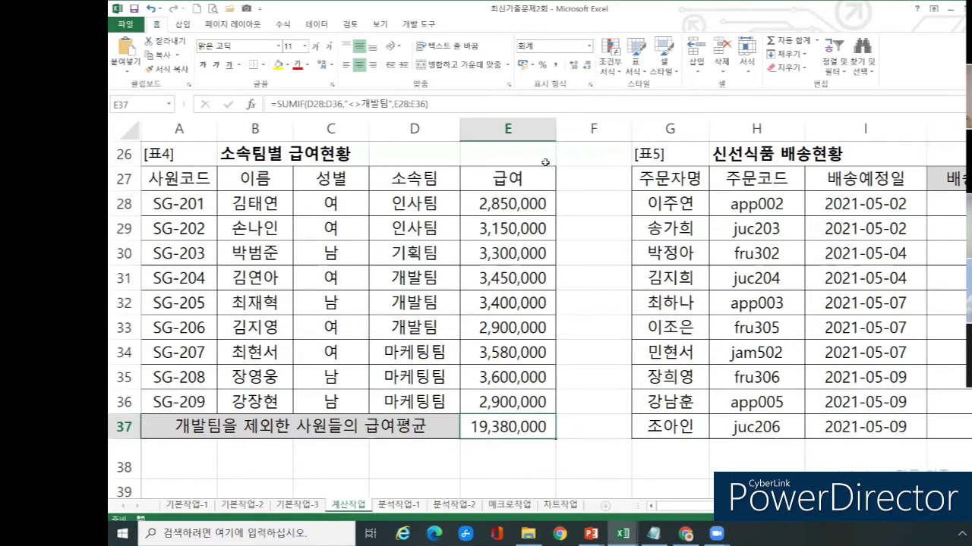
# Step: Extend the SUMIF formula in cell E37 with a division by COUNTIF and open the COUNTIF function arguments beside the table
pyautogui.click(459, 104)
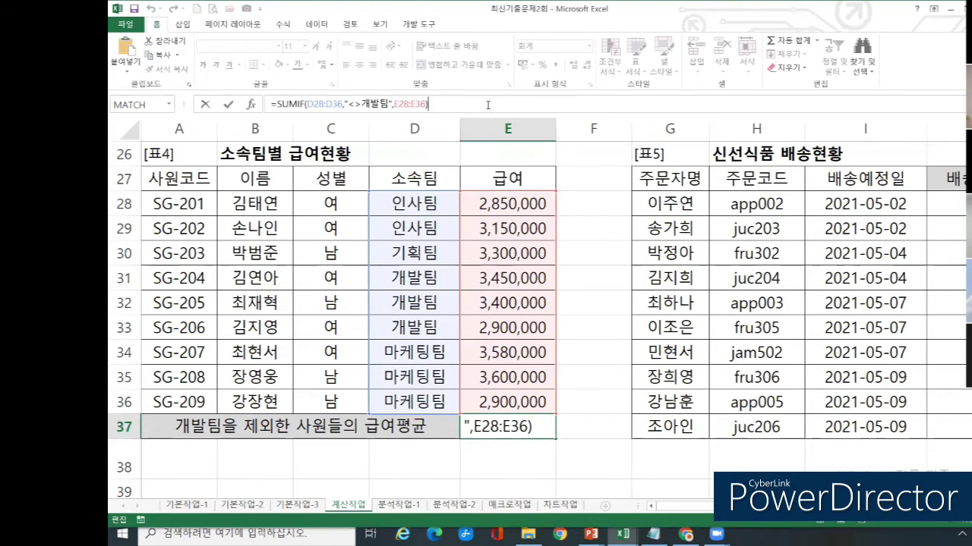
pyautogui.write('/')
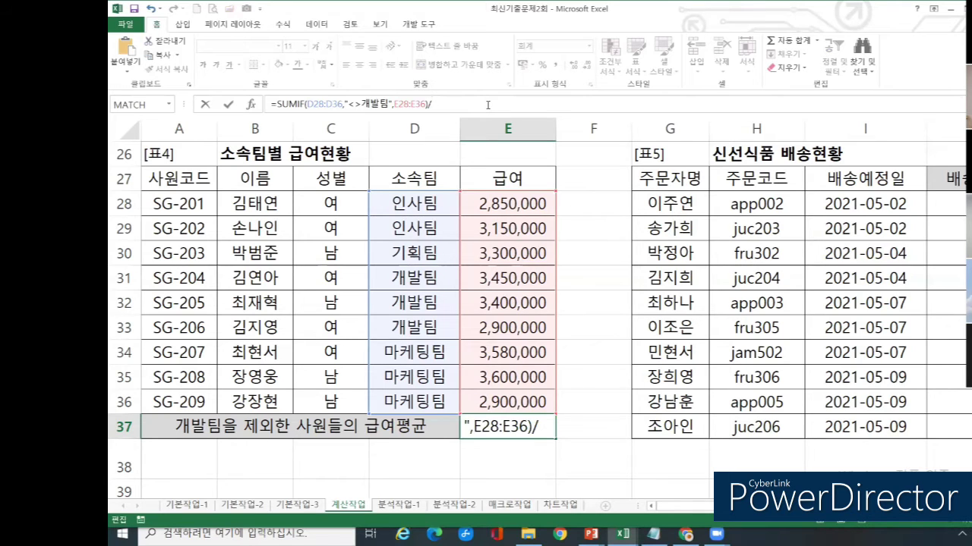
pyautogui.write('ㅊ')
pyautogui.press('BackSpace')
pyautogui.write('co')
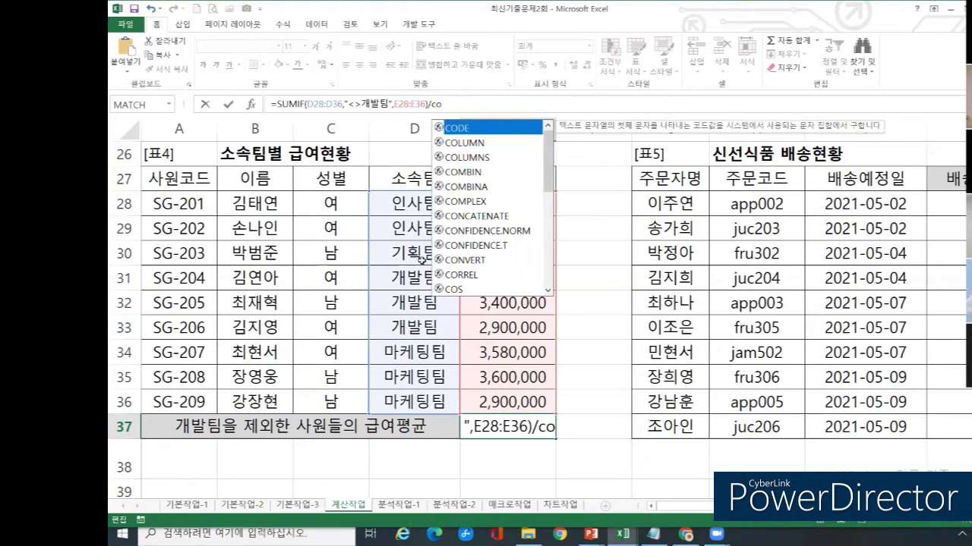
pyautogui.write('u')
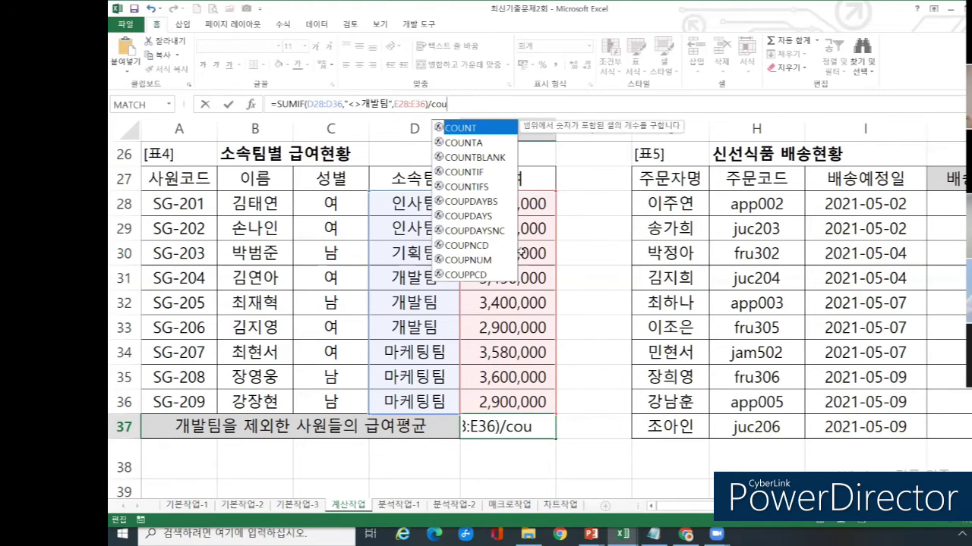
pyautogui.doubleClick(463, 173)
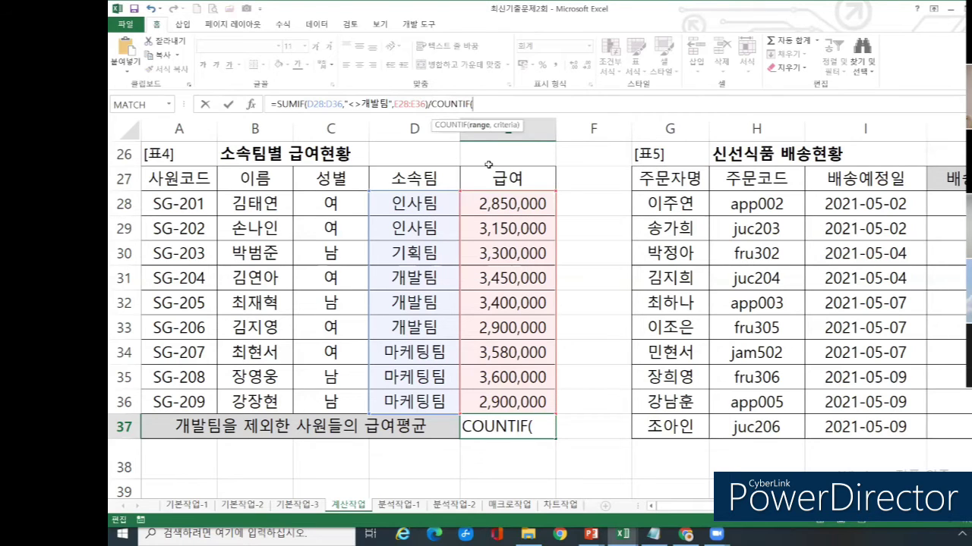
pyautogui.click(252, 105)
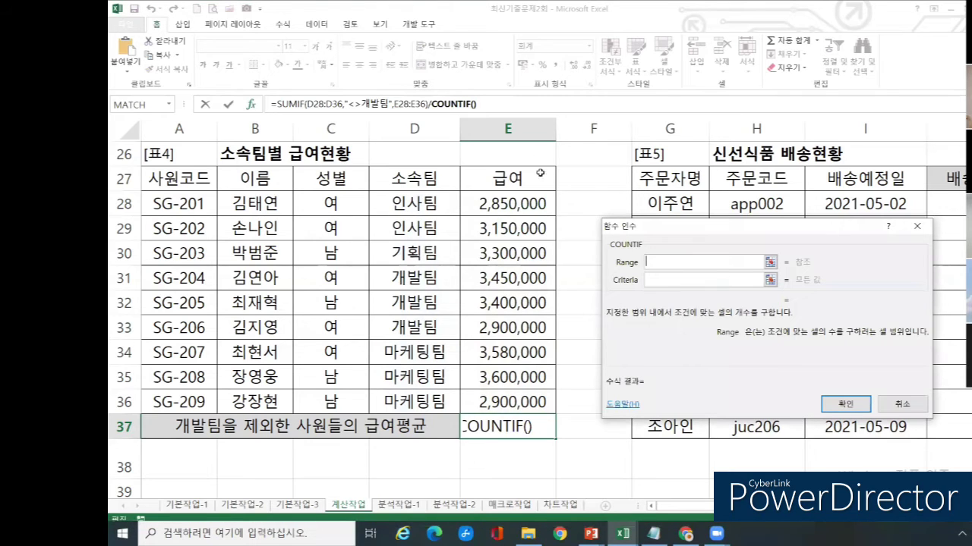
pyautogui.moveTo(624, 232); pyautogui.dragTo(586, 237)
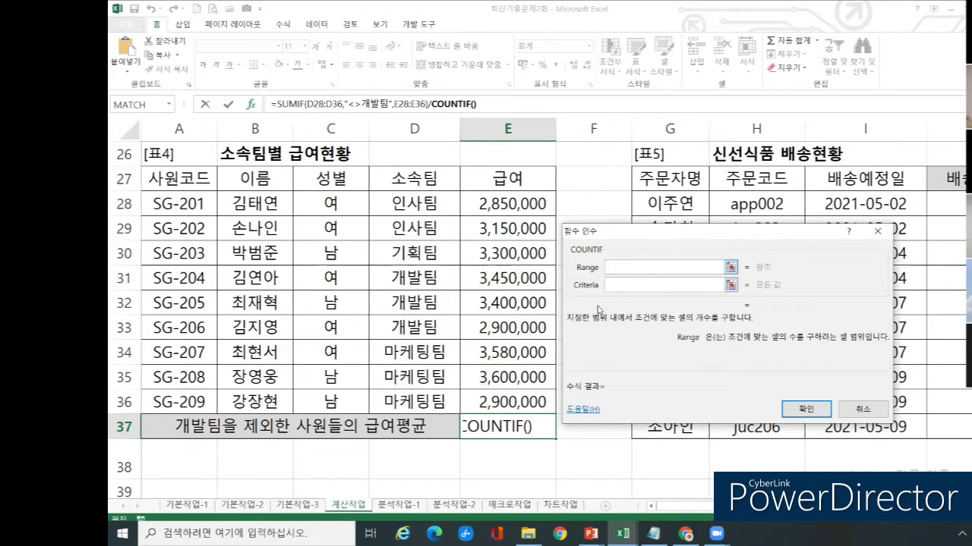
# Step: Set the COUNTIF Range to the 소속팀 cells D28:D36 and the Criteria to <>개발팀, and confirm the formula
pyautogui.press('Tab')
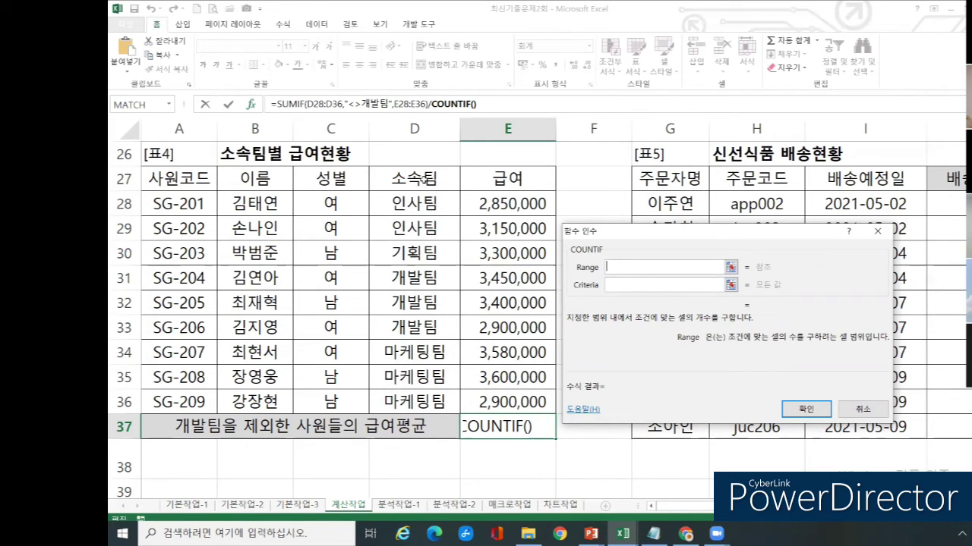
pyautogui.click(407, 200)
pyautogui.moveTo(408, 200); pyautogui.dragTo(389, 408)
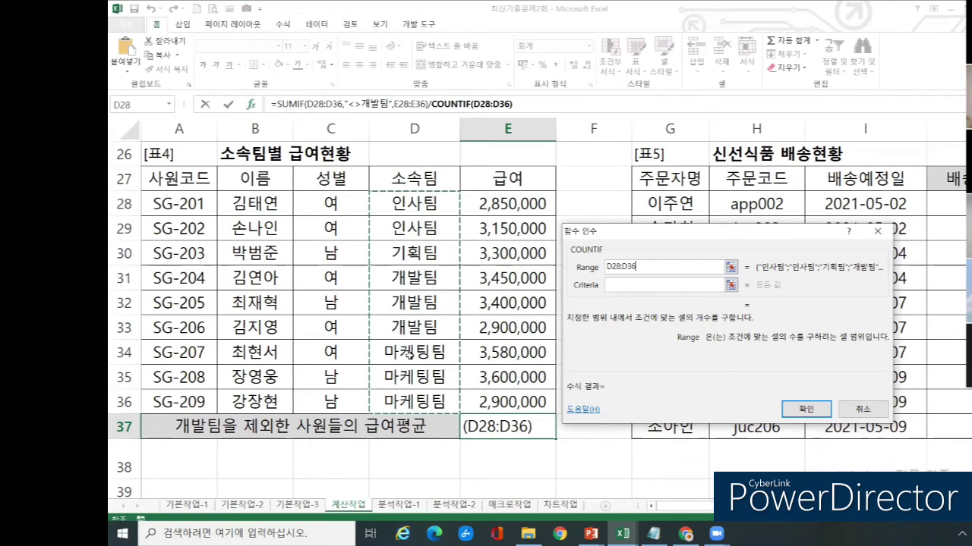
pyautogui.click(641, 285)
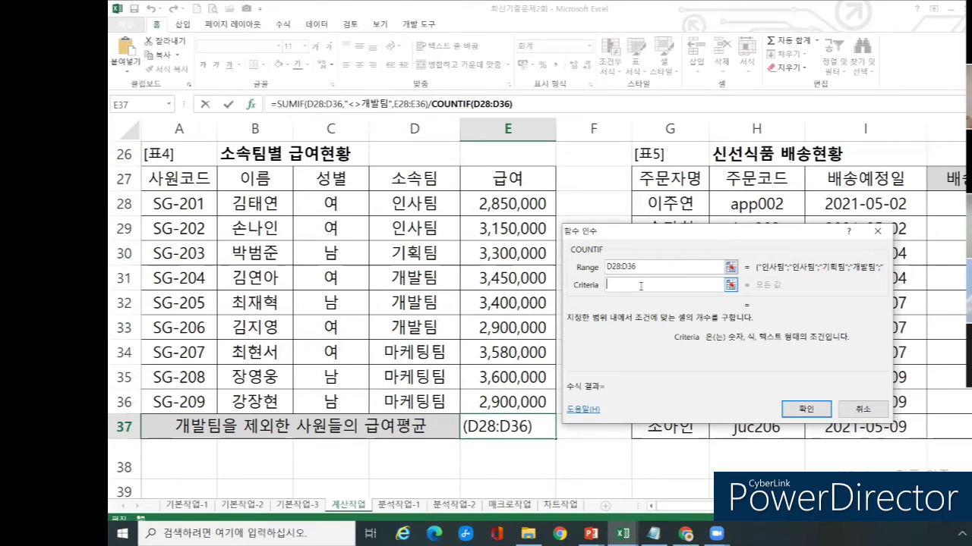
pyautogui.write('<>')
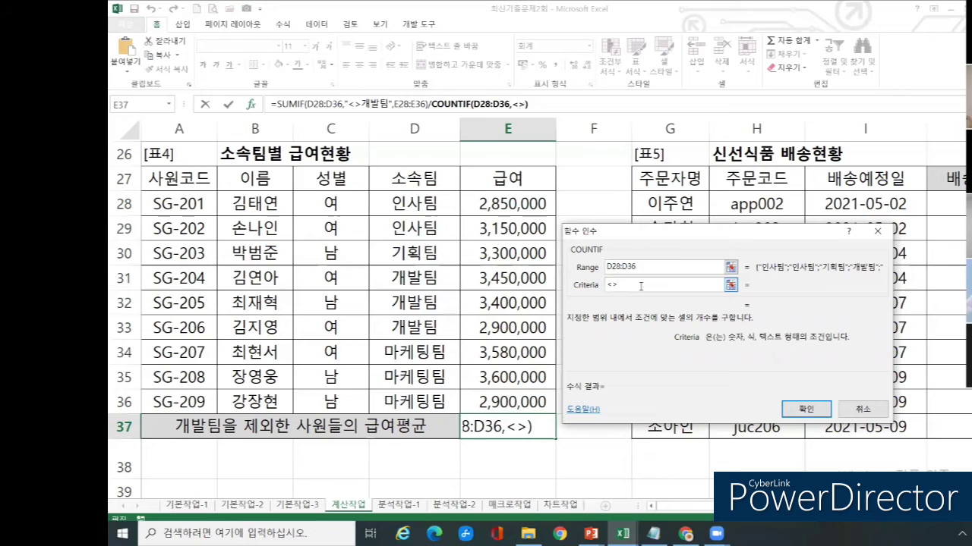
pyautogui.write('개발팀')
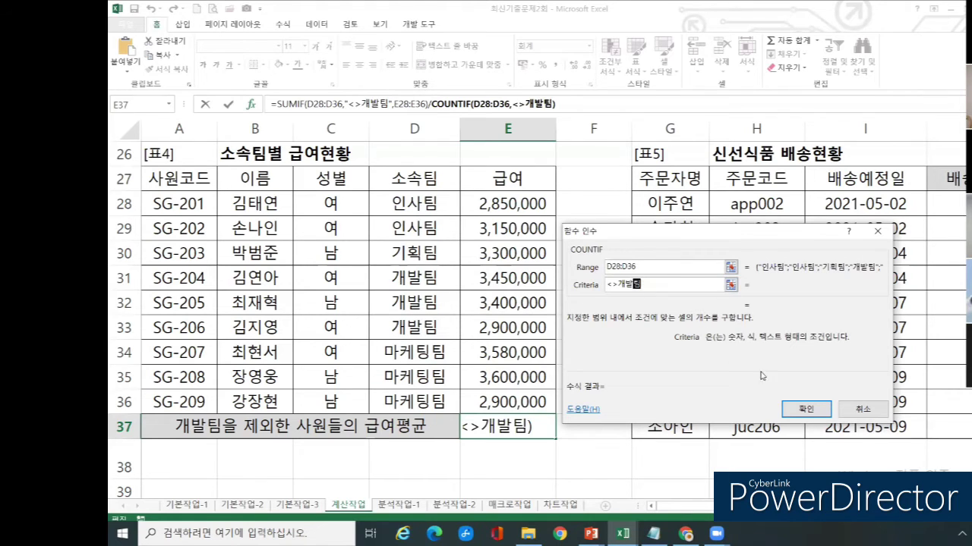
pyautogui.click(806, 410)
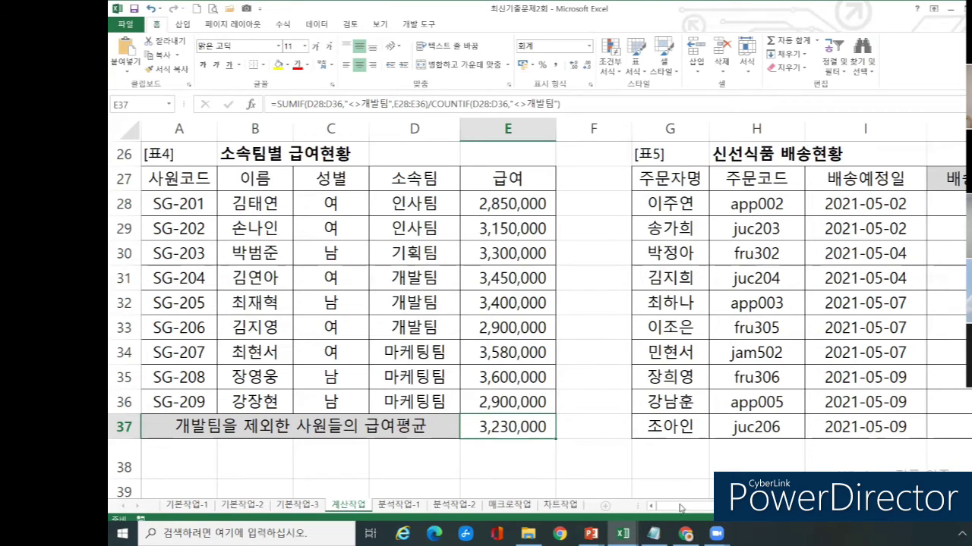
# Step: Check the average by selecting the 급여 cells of employees outside 개발팀, E28:E30 and E34:E36
pyautogui.moveTo(686, 524)
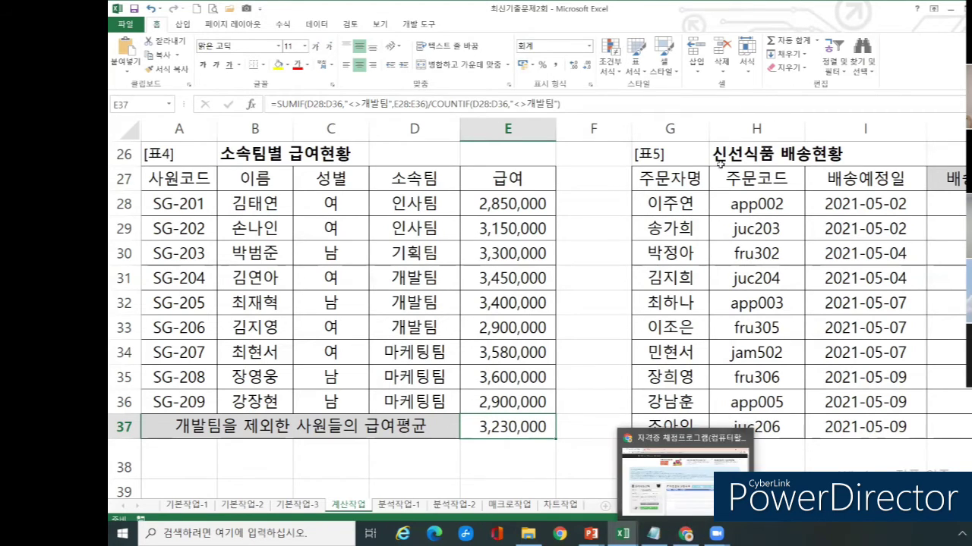
pyautogui.moveTo(763, 6); pyautogui.dragTo(763, 6)
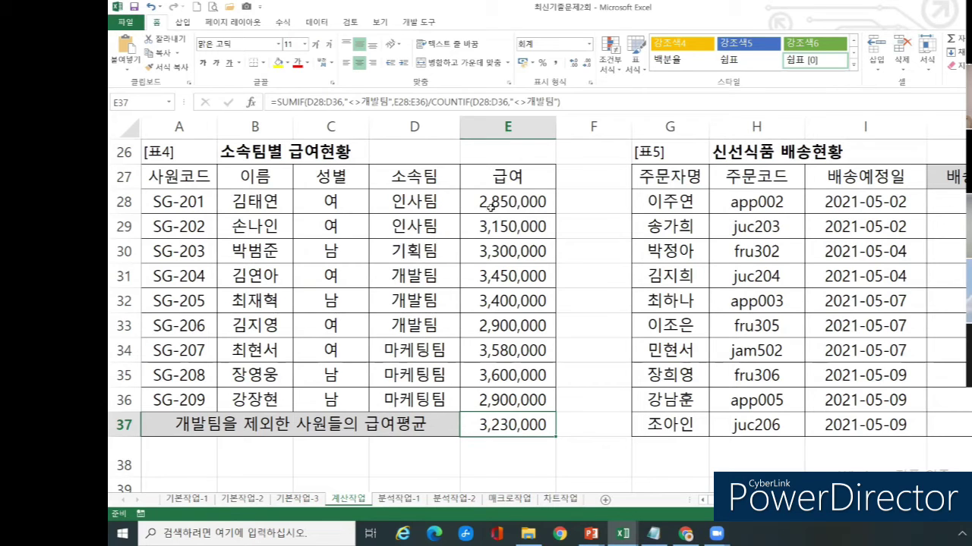
pyautogui.moveTo(498, 197); pyautogui.dragTo(501, 251)
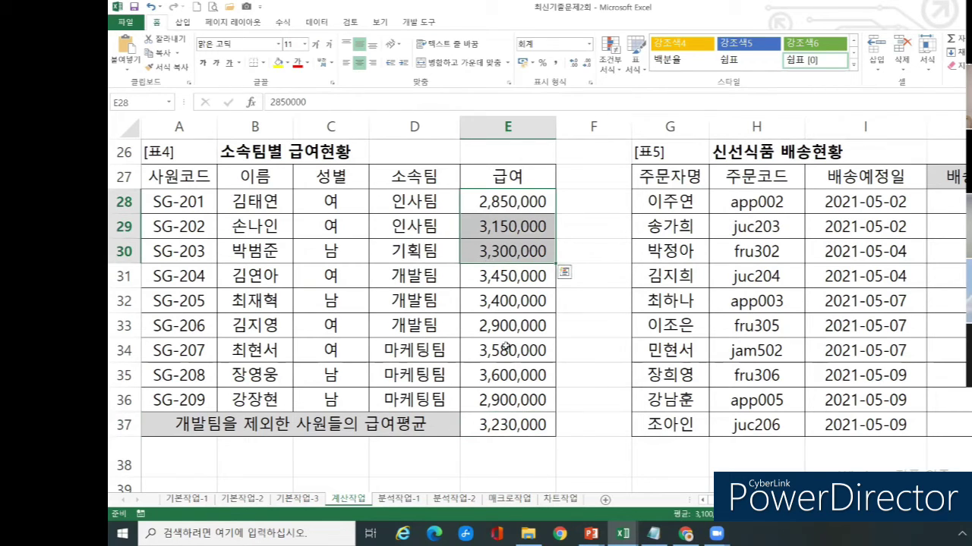
pyautogui.moveTo(505, 349); pyautogui.dragTo(503, 395)
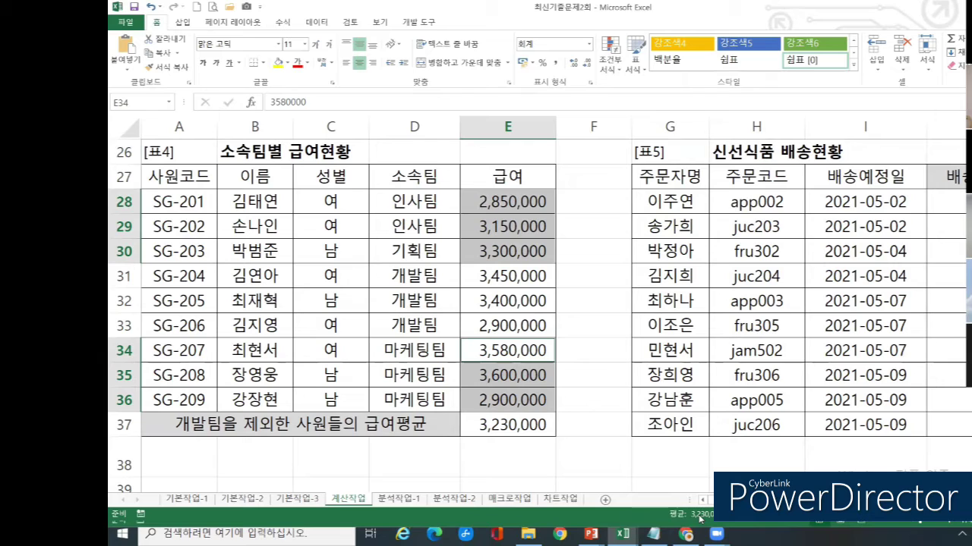
pyautogui.doubleClick(789, 14)
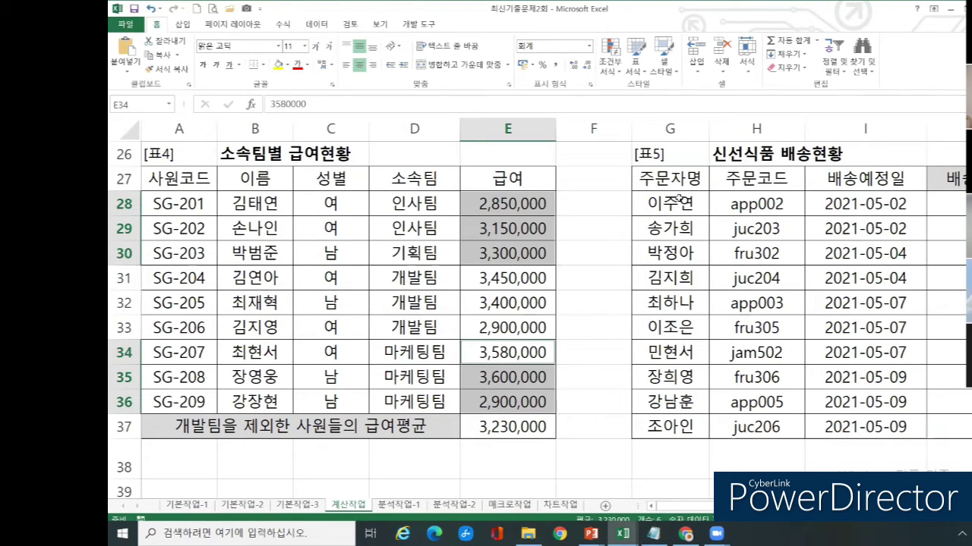
pyautogui.click(516, 256)
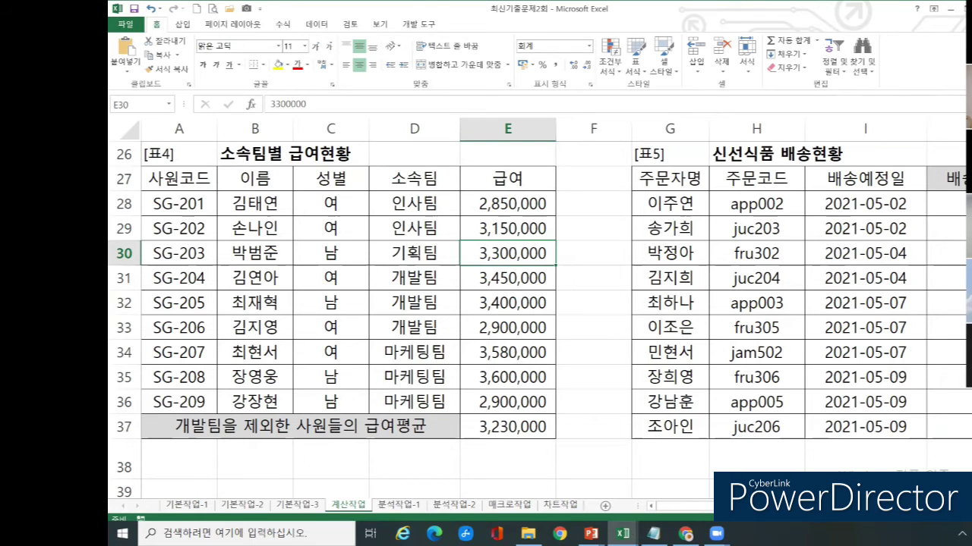
# Step: Switch to the 최신기출문제1회 workbook and select the 승진 남사원 합계 평균 result cell I12
pyautogui.moveTo(622, 533)
pyautogui.click(615, 455)
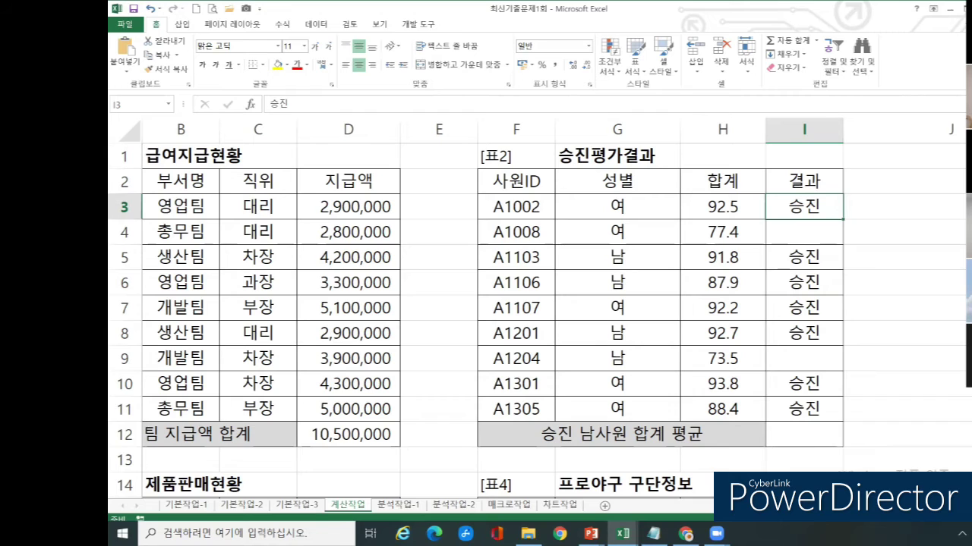
pyautogui.click(811, 436)
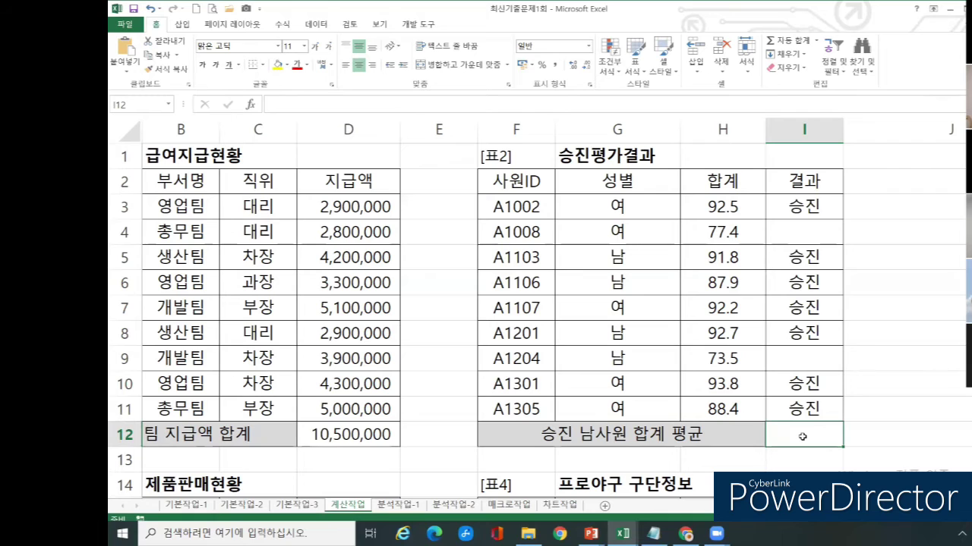
# Step: Switch to the 컴활 간단정리 presentation in PowerPoint and open the ROUND/ROUNDDOWN/ROUNDUP slide to review the Num_digits positions
pyautogui.moveTo(607, 6)
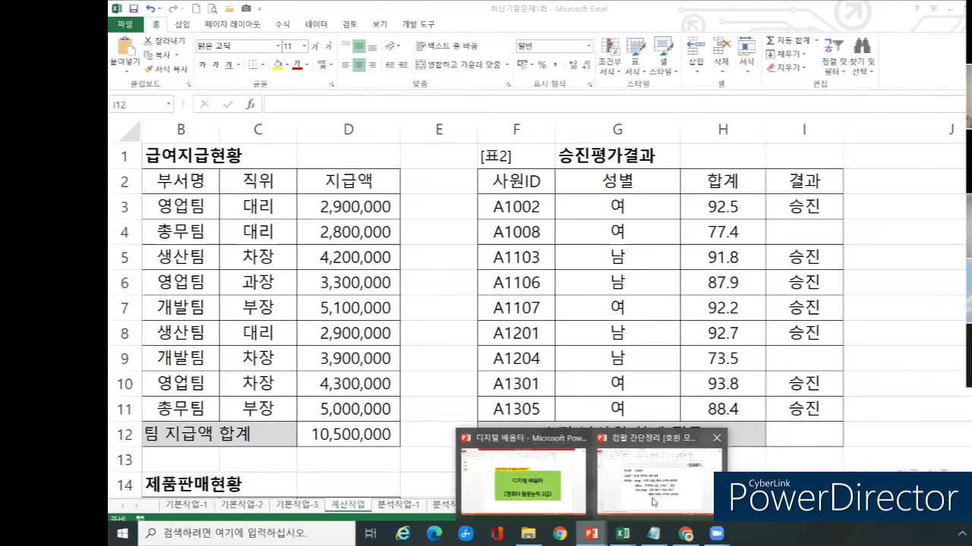
pyautogui.click(653, 493)
pyautogui.click(900, 514)
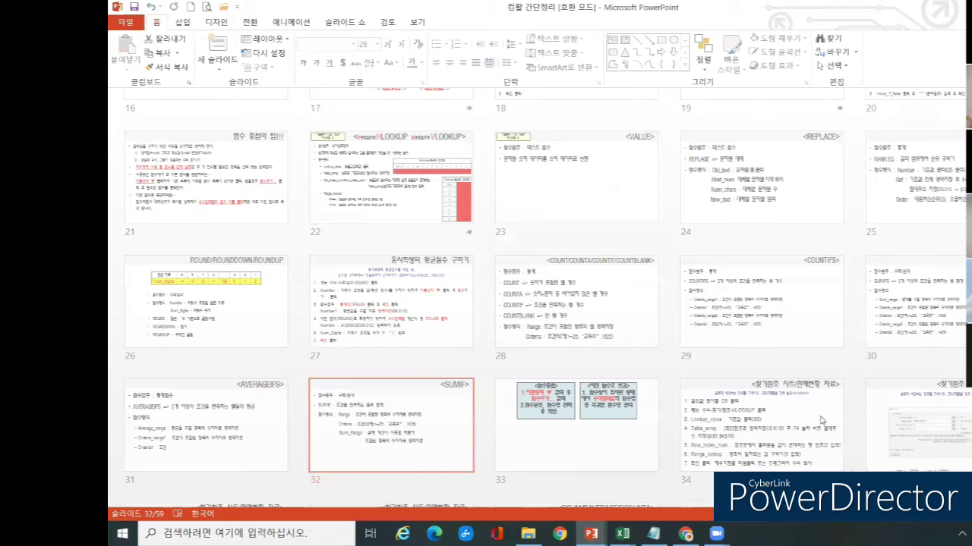
pyautogui.doubleClick(196, 290)
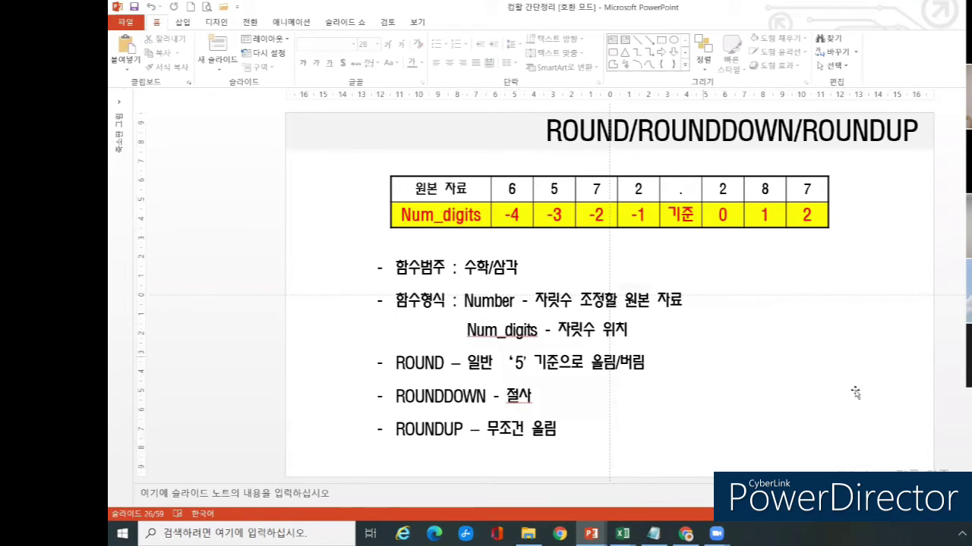
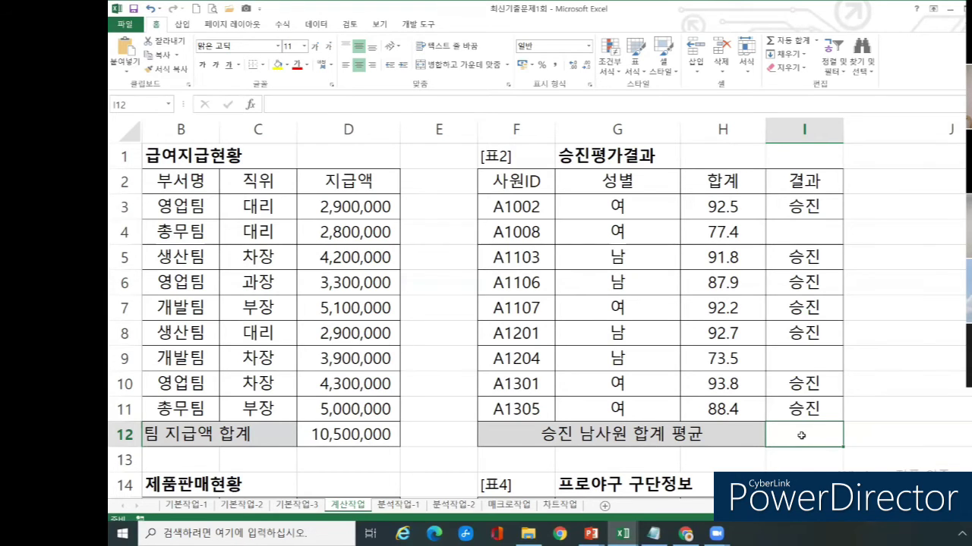
# Step: Back in Excel's 최신기출문제1회 workbook, start a ROUNDUP formula in cell I12 and open its function arguments
pyautogui.click(801, 436)
pyautogui.click(801, 436)
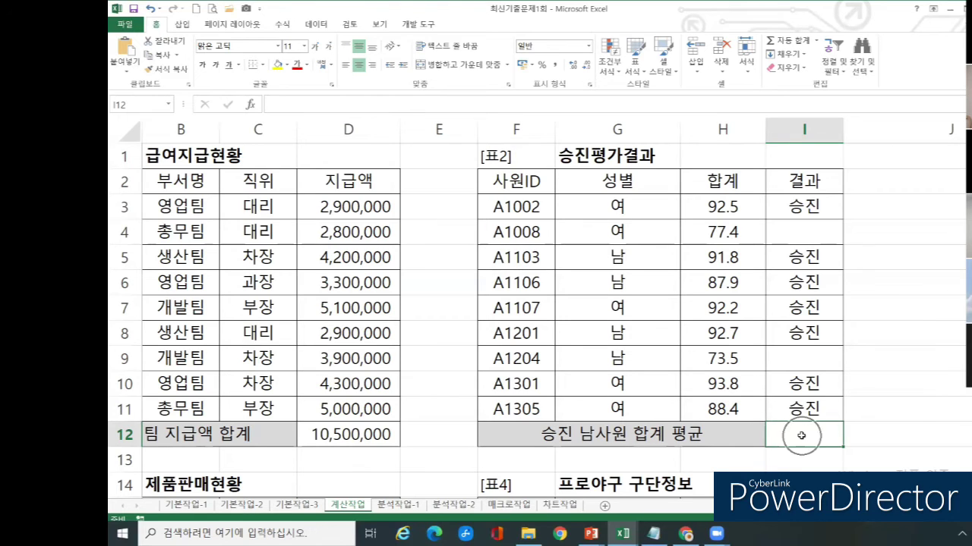
pyautogui.write('=')
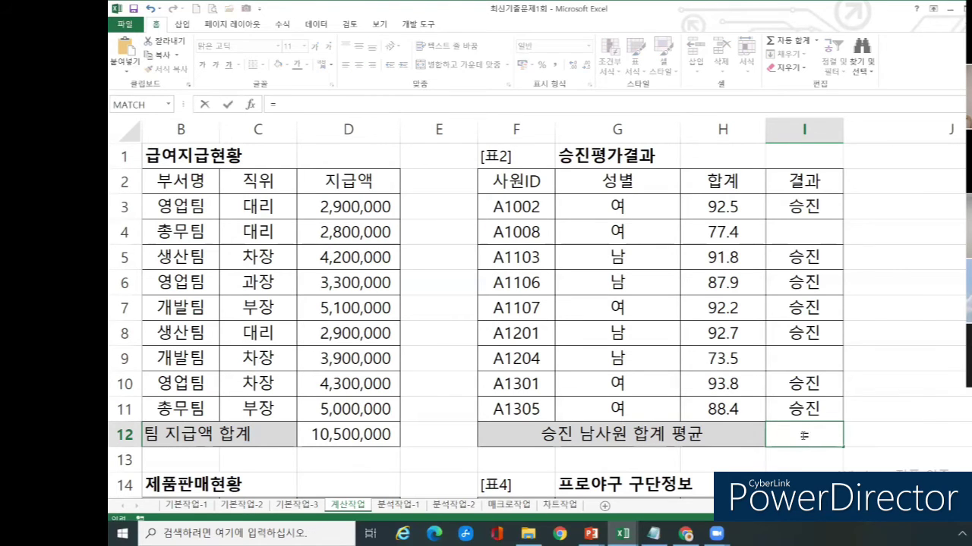
pyautogui.write('ou')
pyautogui.press('BackSpace')
pyautogui.press('BackSpace')
pyautogui.write('ro')
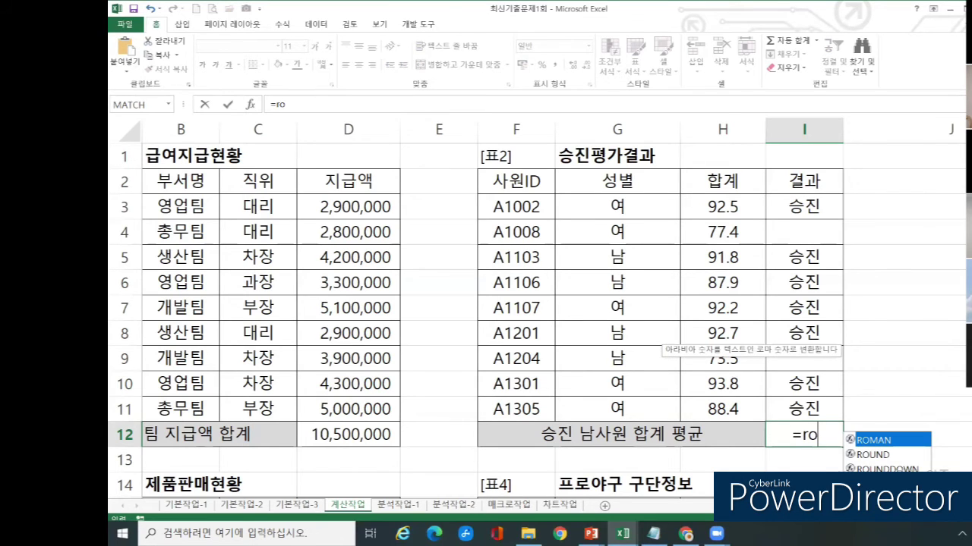
pyautogui.write('undu')
pyautogui.press('Tab')
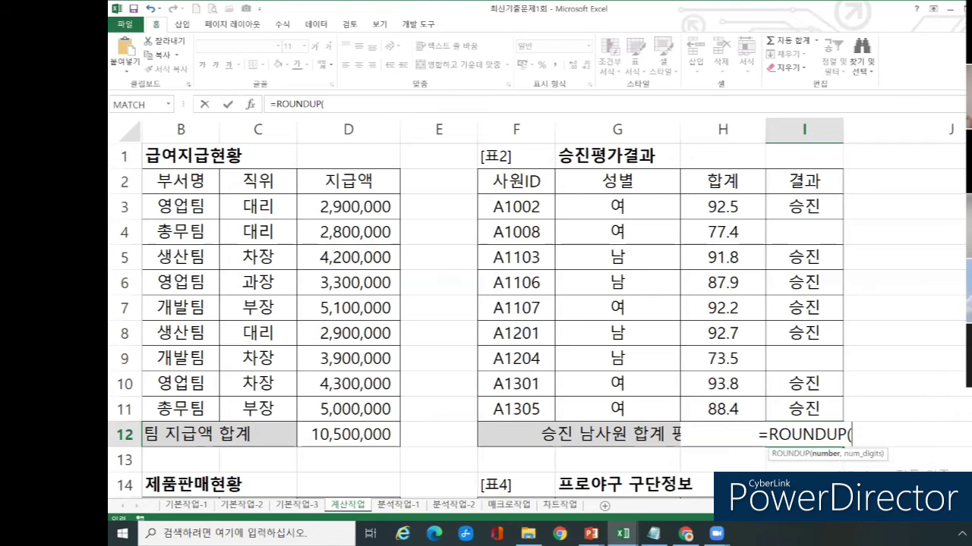
pyautogui.click(250, 107)
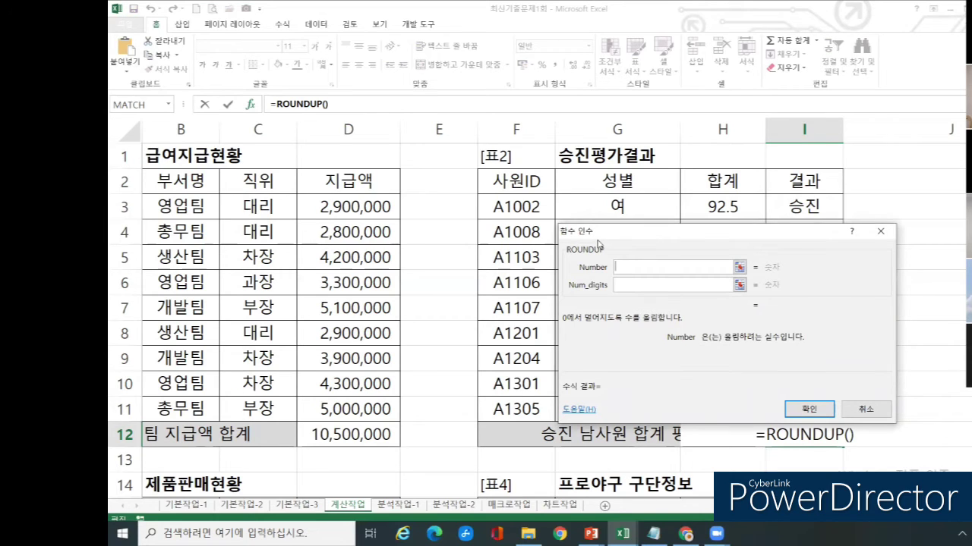
pyautogui.moveTo(599, 243); pyautogui.dragTo(656, 223)
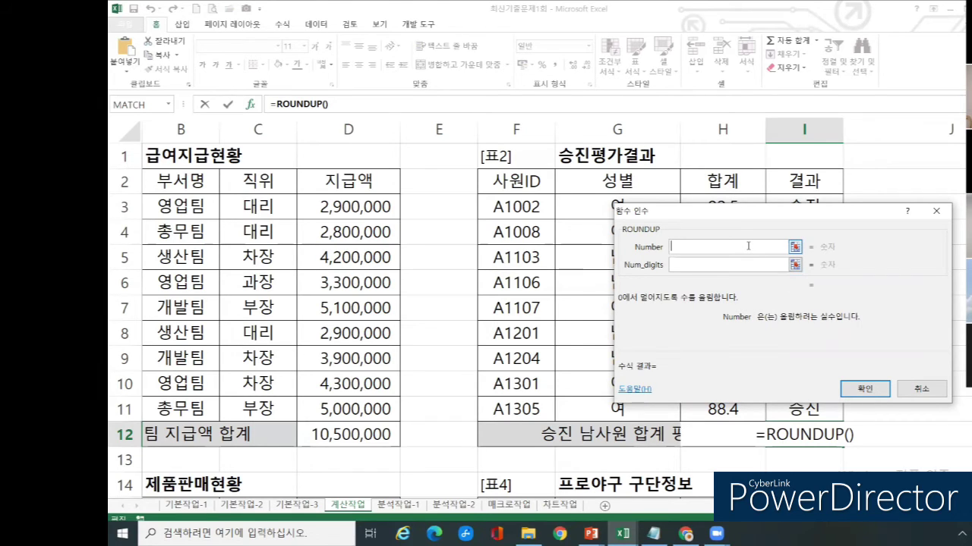
# Step: Nest averageifs() in the ROUNDUP Number argument and open the AVERAGEIFS function arguments
pyautogui.write('av')
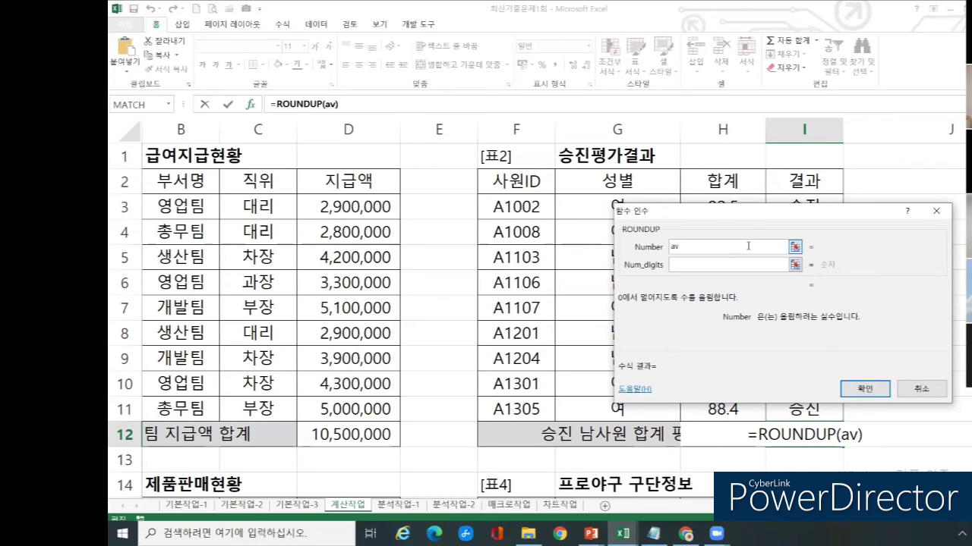
pyautogui.write('erage')
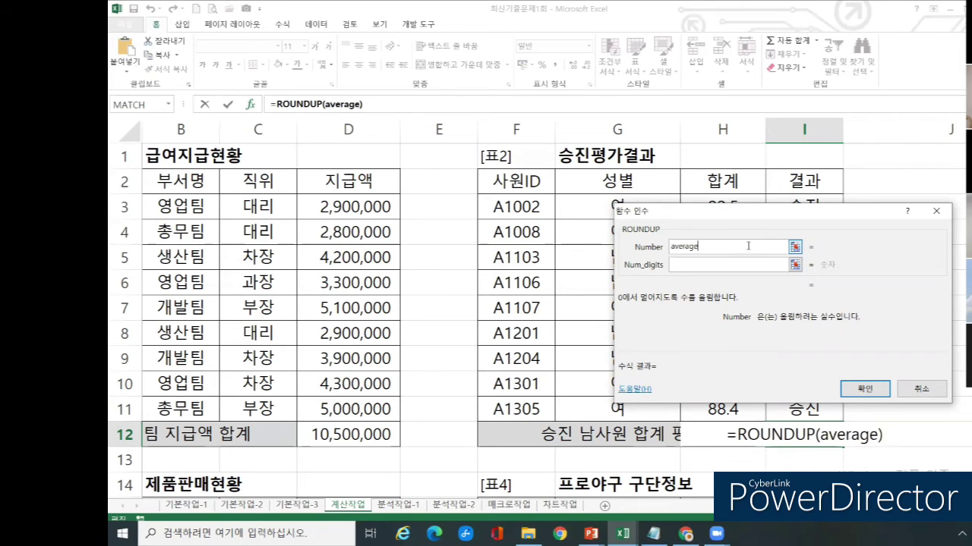
pyautogui.write('ifs(')
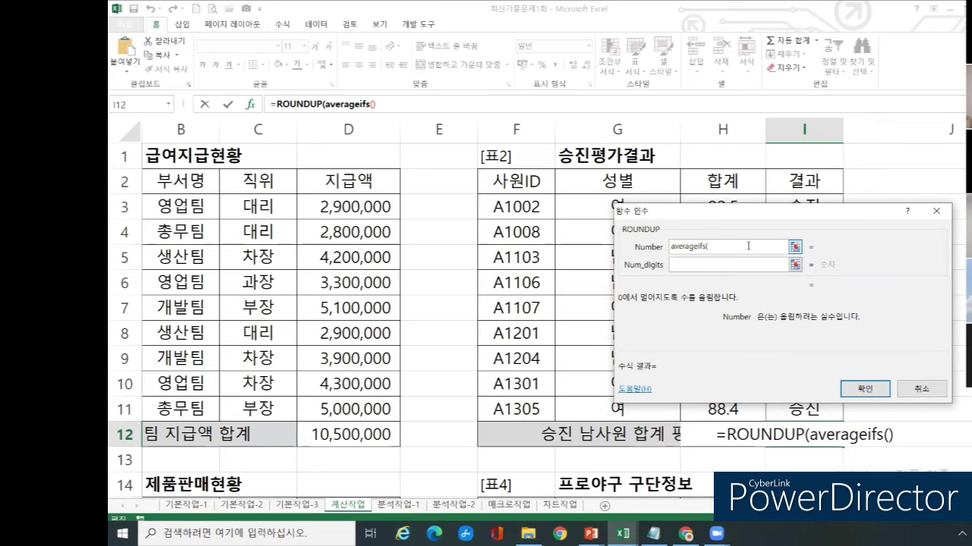
pyautogui.write(')')
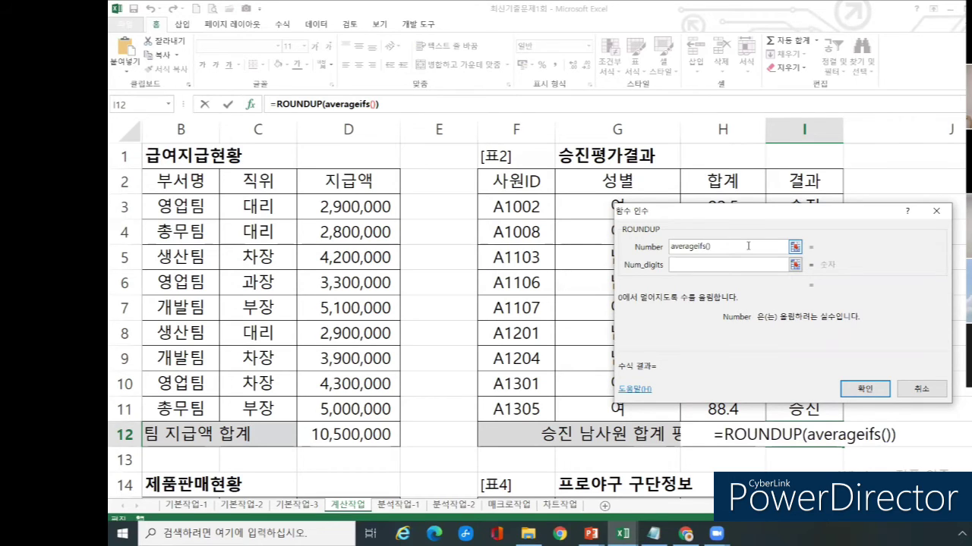
pyautogui.click(348, 104)
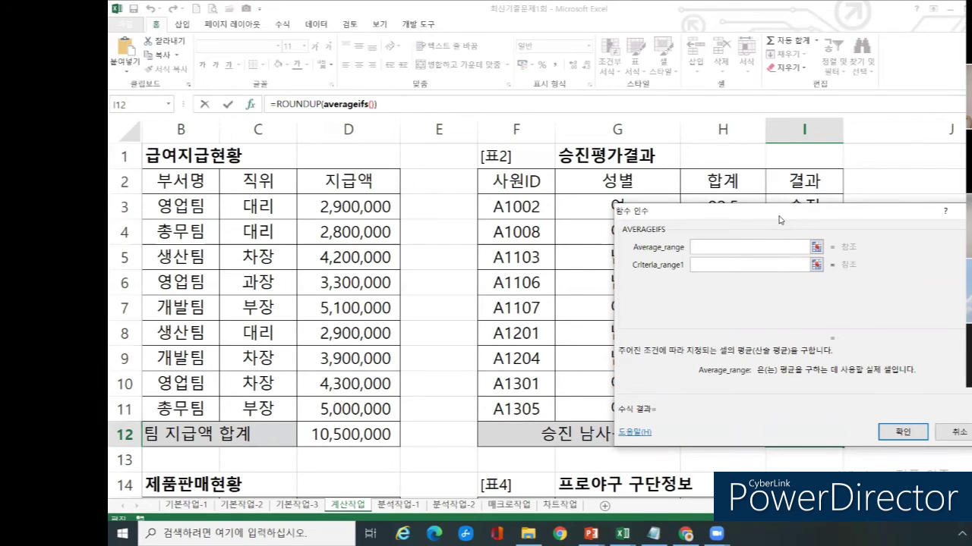
# Step: Uncover the 승진평가결과 table and set the AVERAGEIFS Average_range to the 합계 cells H3:H11
pyautogui.moveTo(779, 220); pyautogui.dragTo(401, 162)
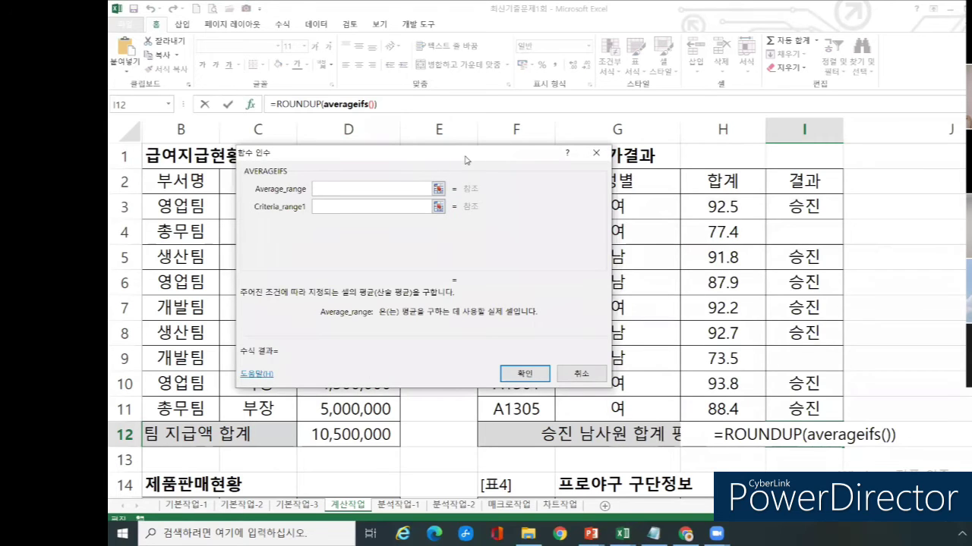
pyautogui.moveTo(465, 160); pyautogui.dragTo(425, 163)
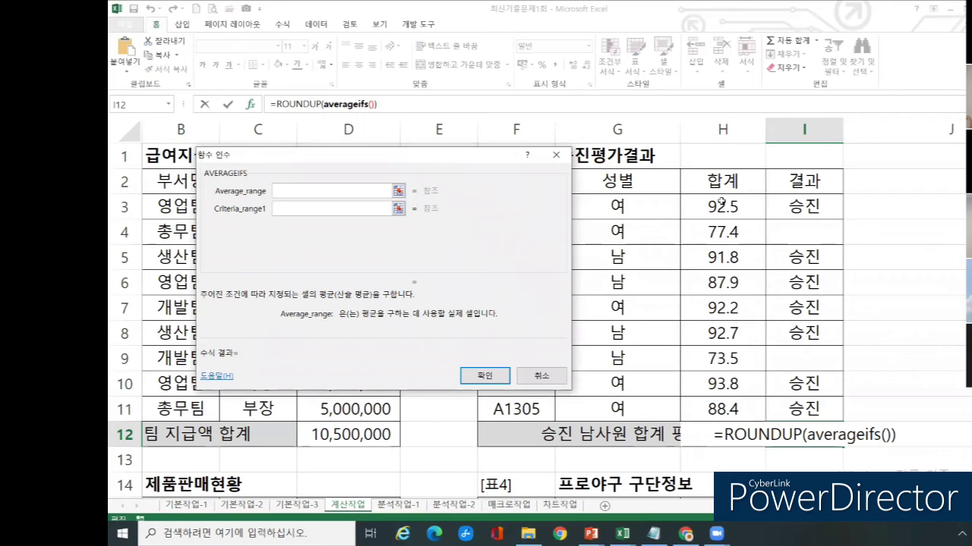
pyautogui.moveTo(717, 206); pyautogui.dragTo(707, 410)
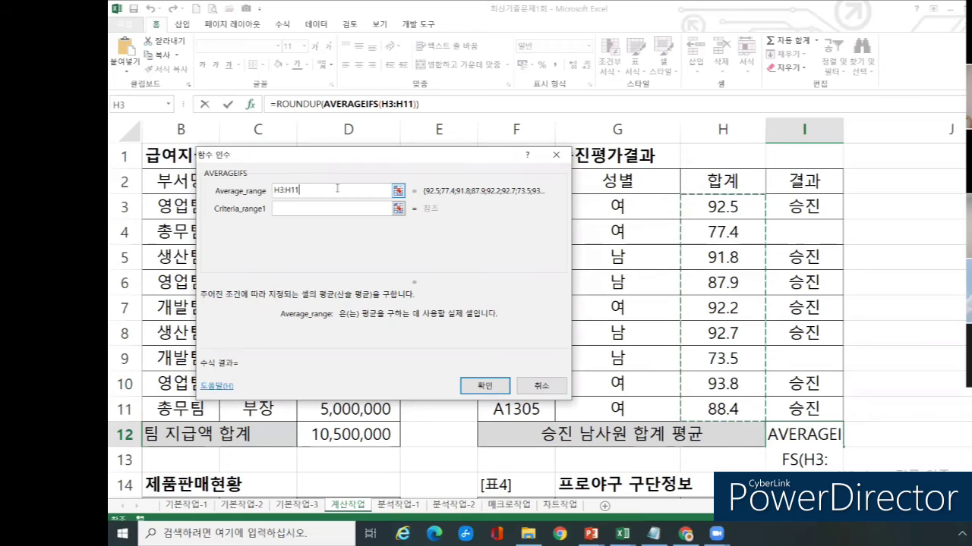
# Step: Set the AVERAGEIFS Criteria_range1 to the 성별 cells G3:G11
pyautogui.click(301, 209)
pyautogui.click(302, 209)
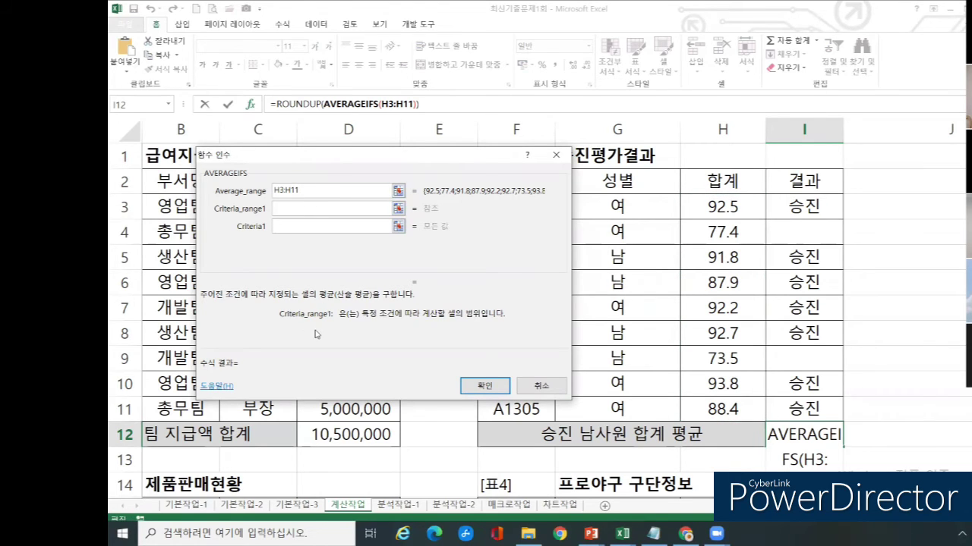
pyautogui.click(395, 319)
pyautogui.moveTo(481, 164); pyautogui.dragTo(445, 159)
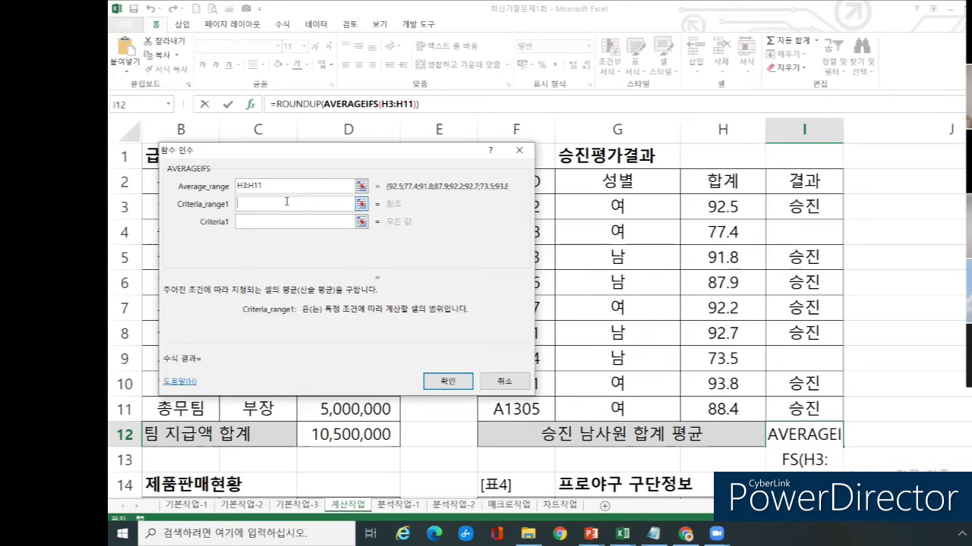
pyautogui.click(601, 204)
pyautogui.moveTo(601, 203); pyautogui.dragTo(598, 395)
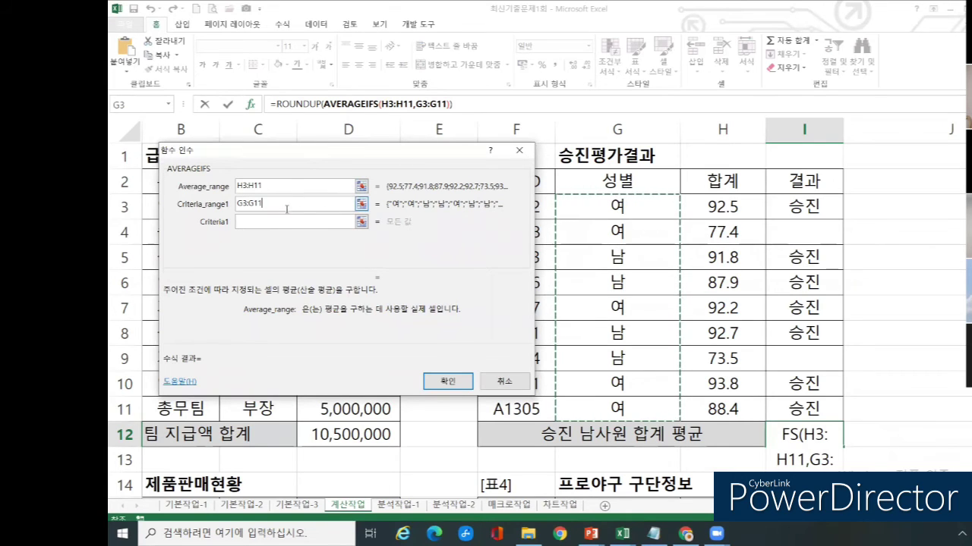
# Step: Set the AVERAGEIFS Criteria1 to "남"
pyautogui.click(265, 222)
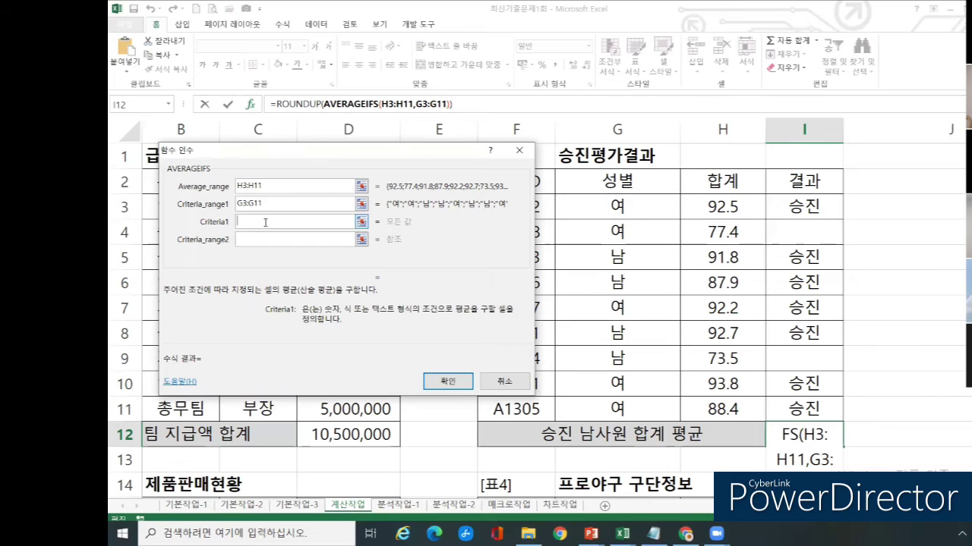
pyautogui.write('sk')
pyautogui.press('BackSpace')
pyautogui.press('BackSpace')
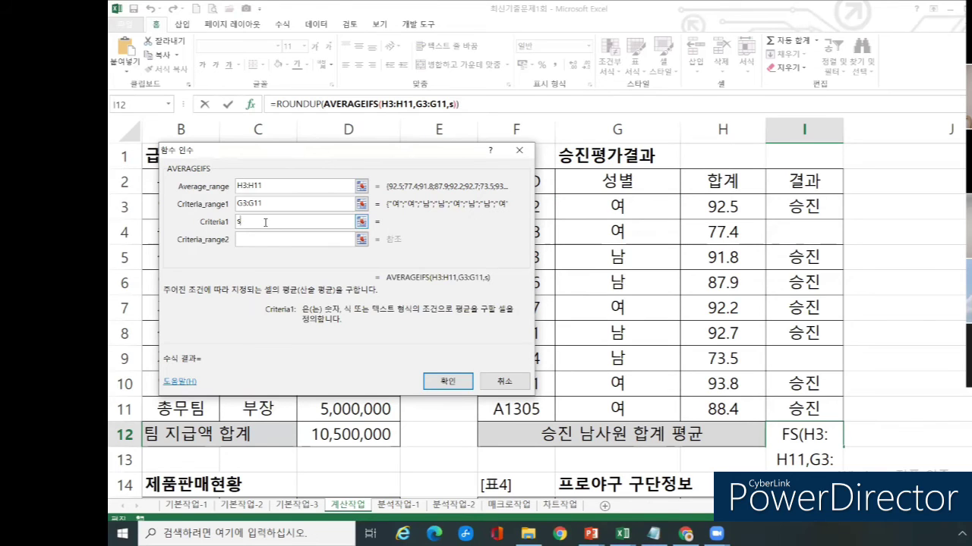
pyautogui.write('남')
# Step: Set the AVERAGEIFS Criteria_range2 to the 결과 cells I3:I11 and Criteria2 to 승진
pyautogui.click(283, 239)
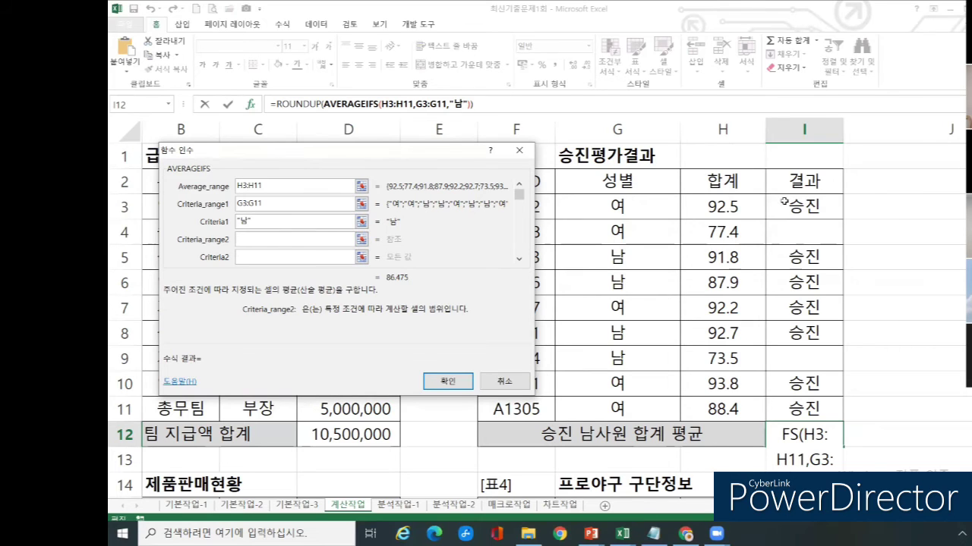
pyautogui.moveTo(799, 203); pyautogui.dragTo(796, 408)
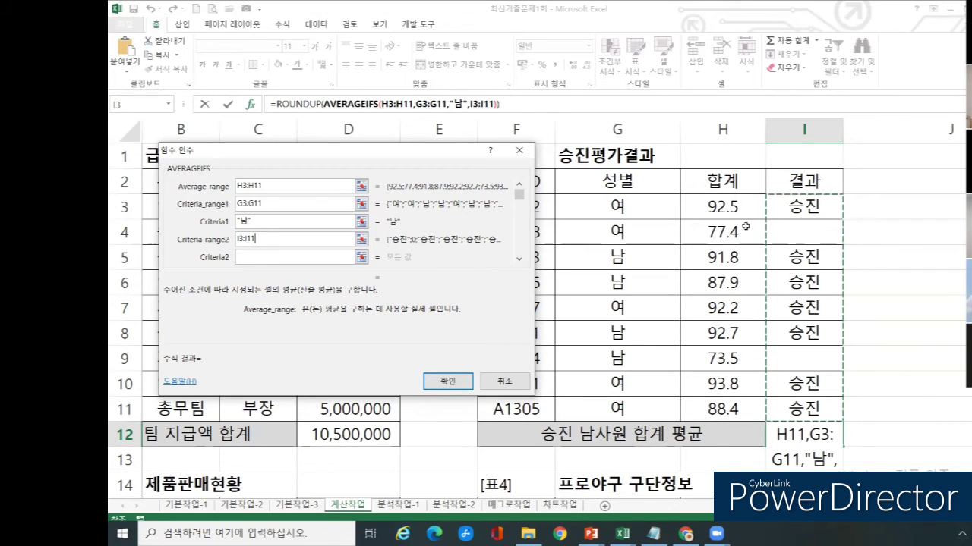
pyautogui.click(298, 255)
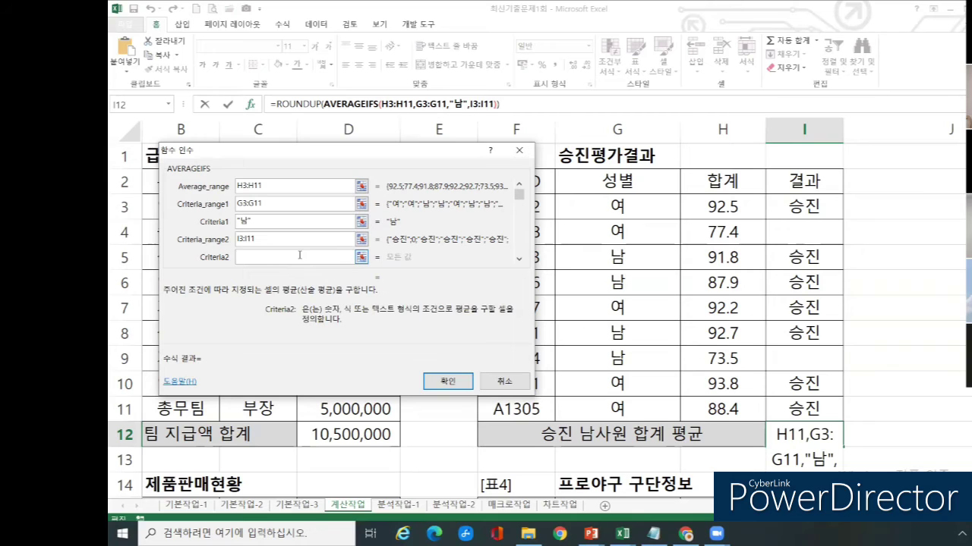
pyautogui.write('승진')
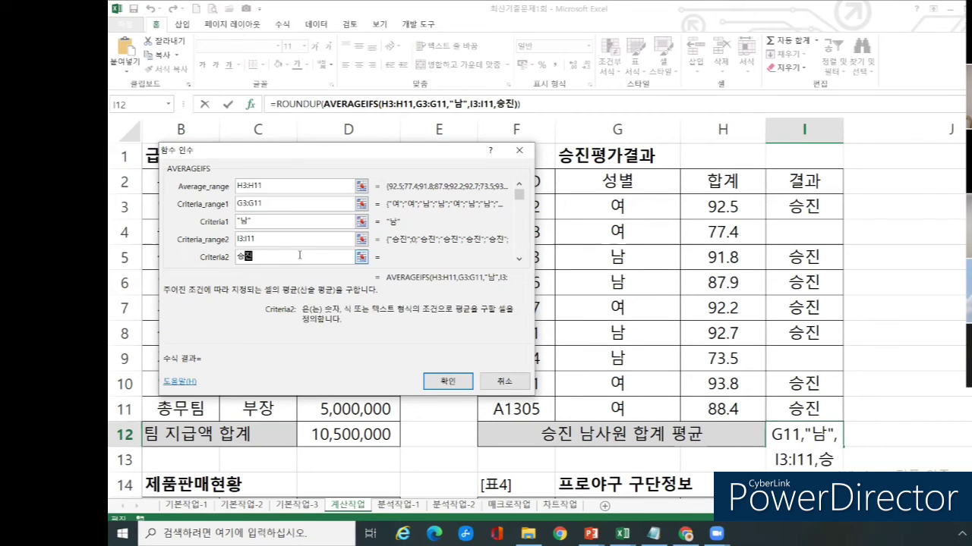
# Step: Return from the nested AVERAGEIFS arguments to the outer ROUNDUP function arguments
pyautogui.click(296, 102)
pyautogui.click(298, 101)
pyautogui.press('ctrl')
pyautogui.press('ctrl')
pyautogui.press('ctrl')
pyautogui.press('ctrl')
pyautogui.press('ctrl')
pyautogui.press('ctrl')
pyautogui.press('ctrl')
pyautogui.press('ctrl')
pyautogui.click(295, 103)
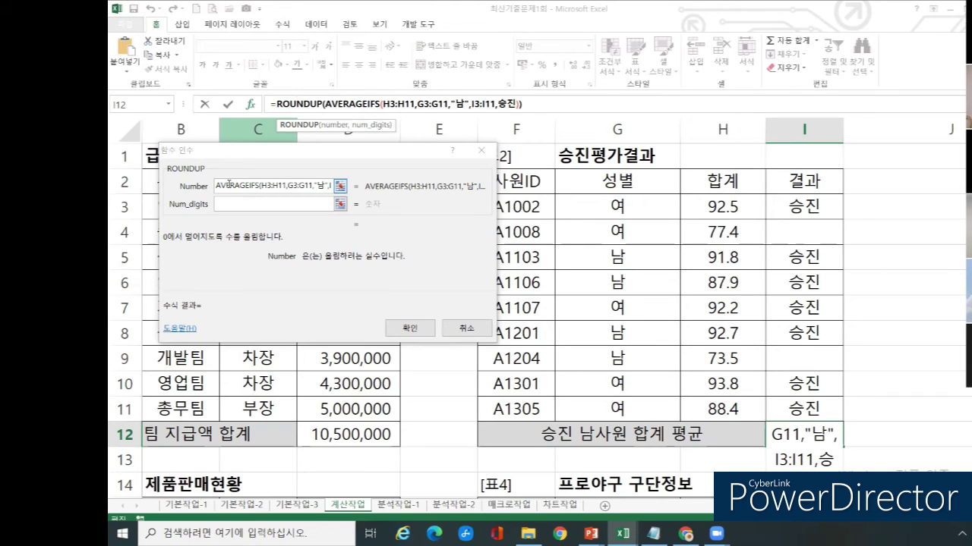
# Step: Set the ROUNDUP Num_digits to 1 and enter the formula in I12
pyautogui.click(233, 202)
pyautogui.click(255, 206)
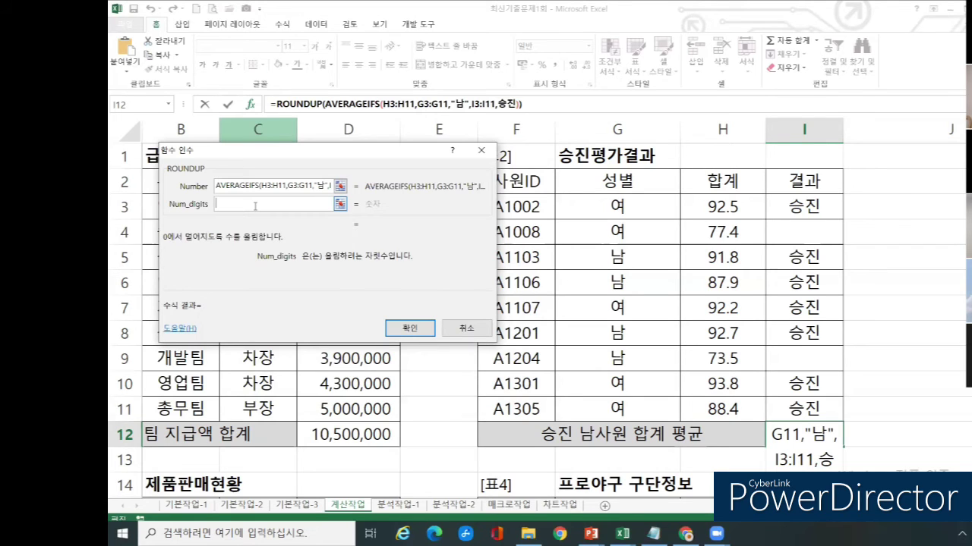
pyautogui.write('1')
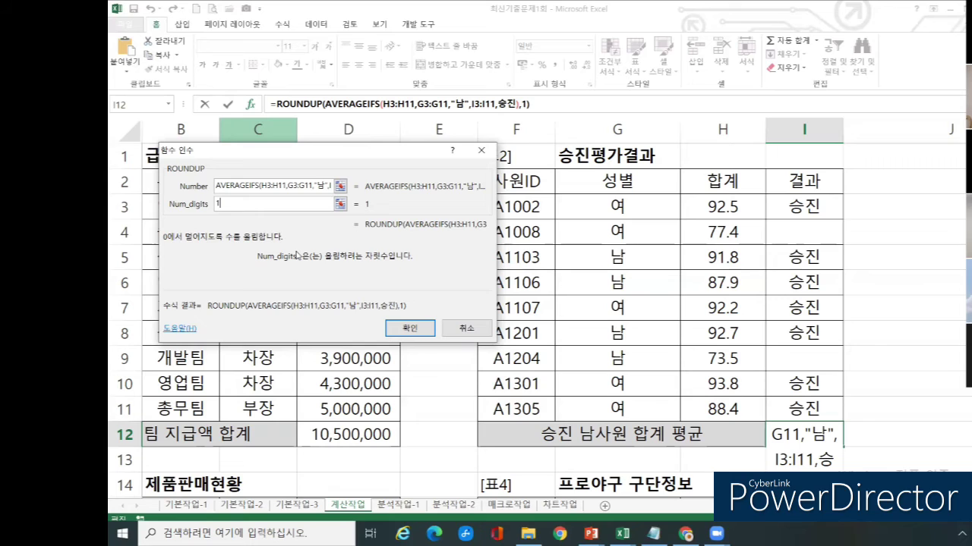
pyautogui.click(410, 329)
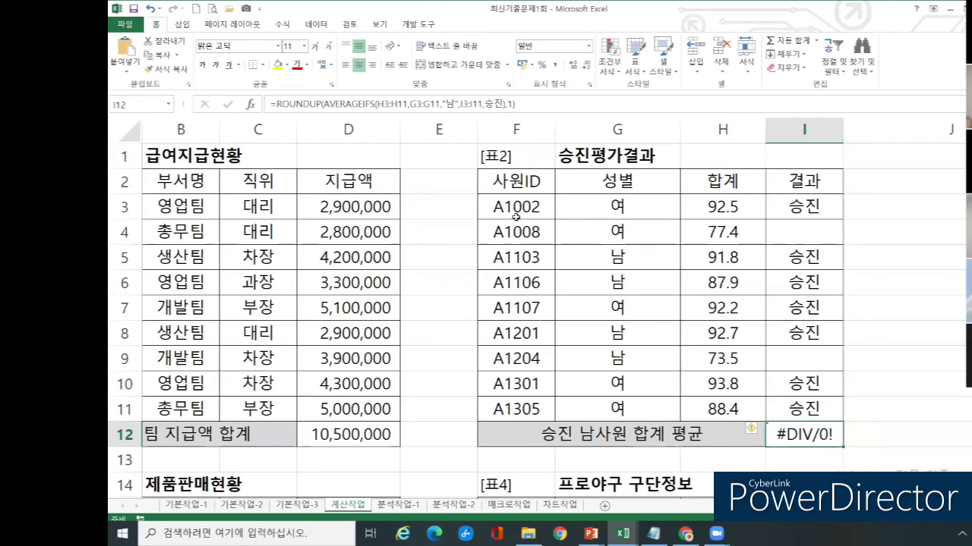
# Step: Enclose the 승진 criterion in the I12 formula in double quotation marks and re-enter the formula
pyautogui.click(485, 104)
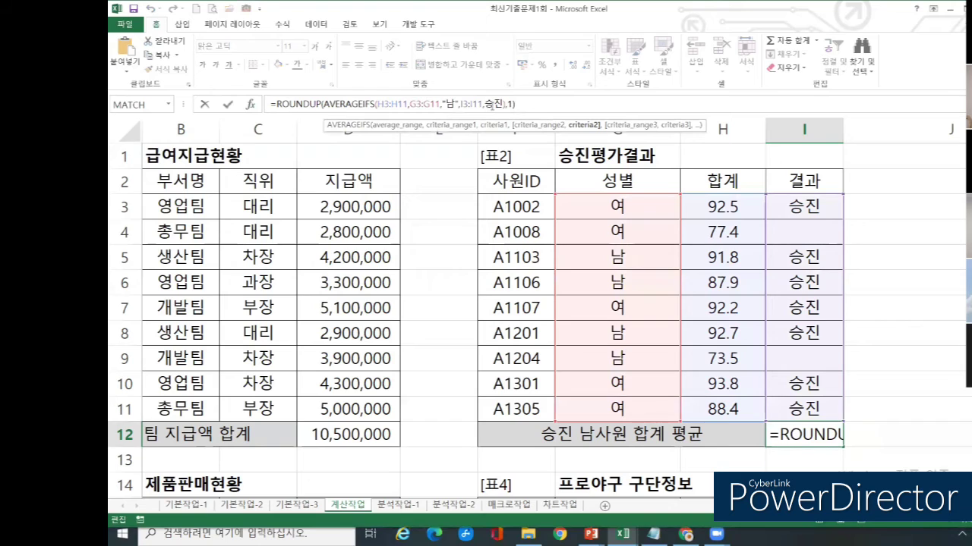
pyautogui.click(507, 113)
pyautogui.write('"')
pyautogui.press('Right')
pyautogui.press('Right')
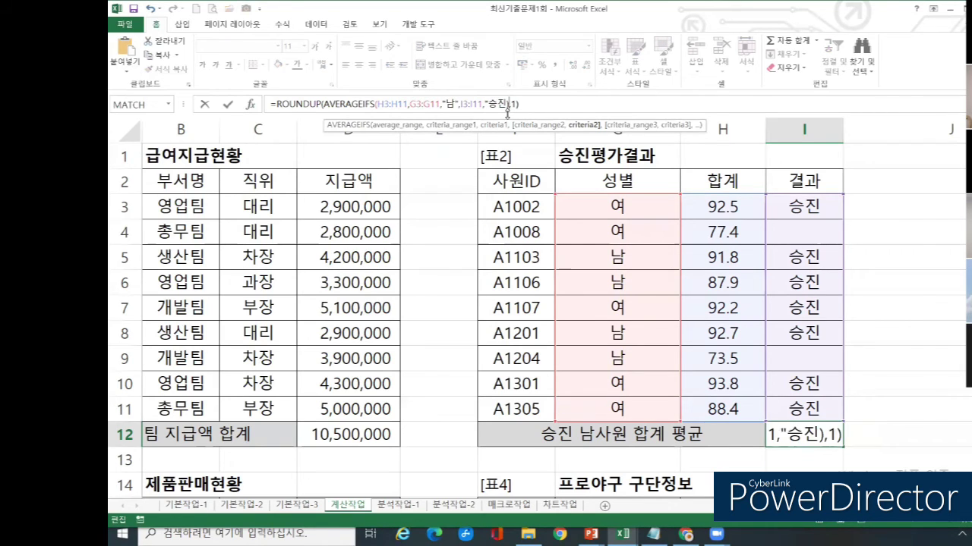
pyautogui.write('"')
pyautogui.press('Return')
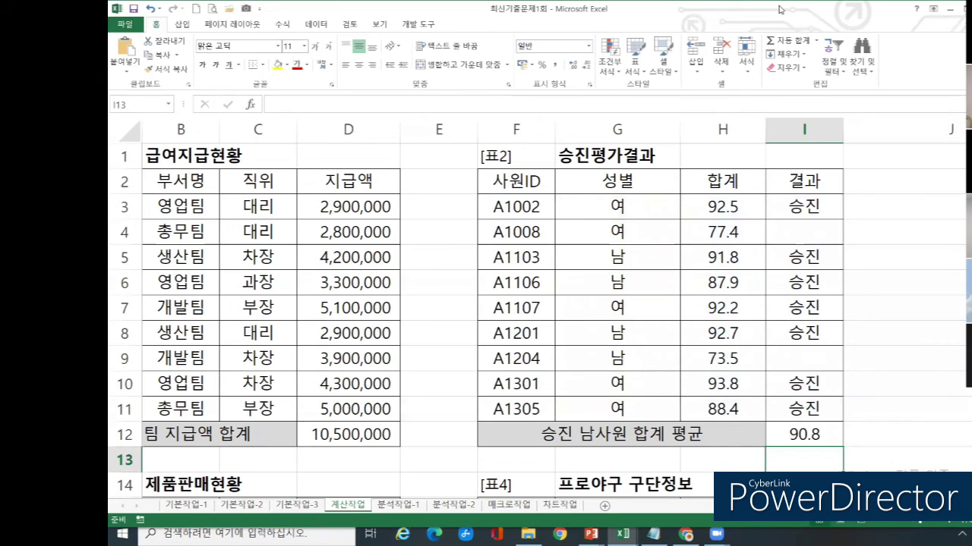
# Step: Open the 최신기출문제7회 workbook from the 최신기출문제 folder and maximize its window
pyautogui.click(778, 437)
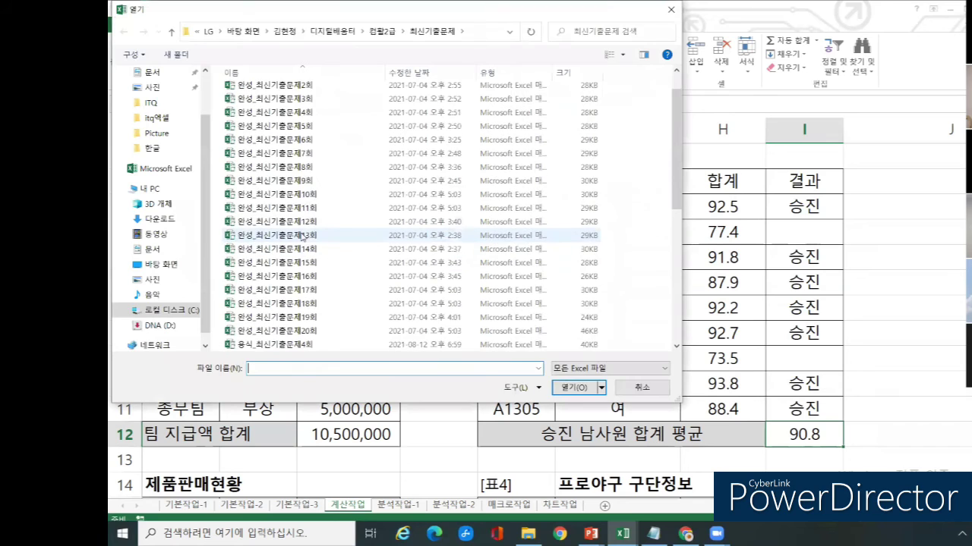
pyautogui.scroll(-5, 301, 237)
pyautogui.click(261, 169)
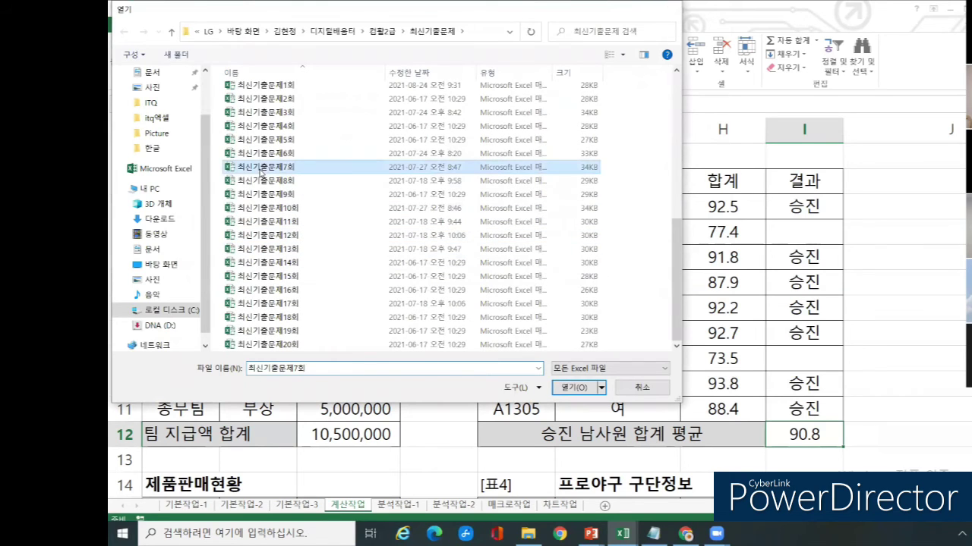
pyautogui.doubleClick(260, 171)
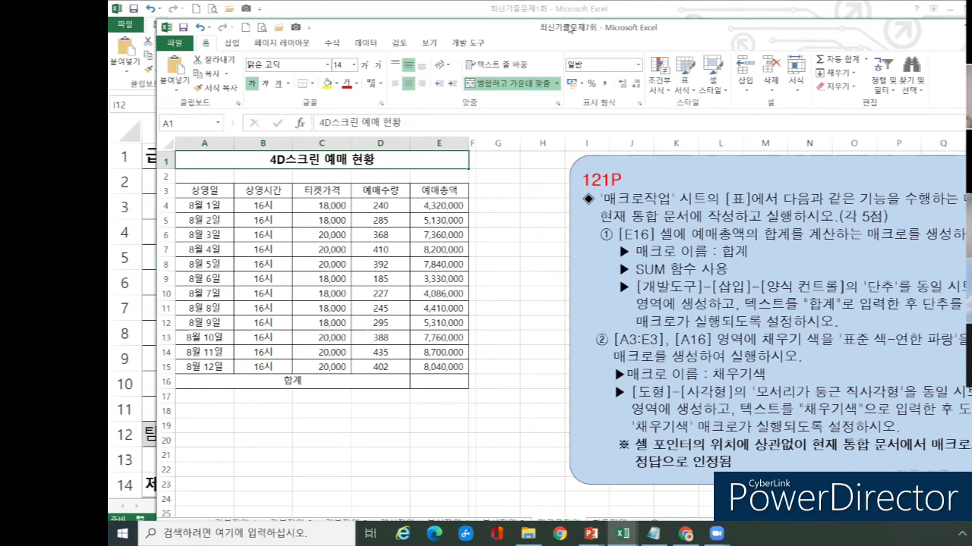
pyautogui.doubleClick(535, 25)
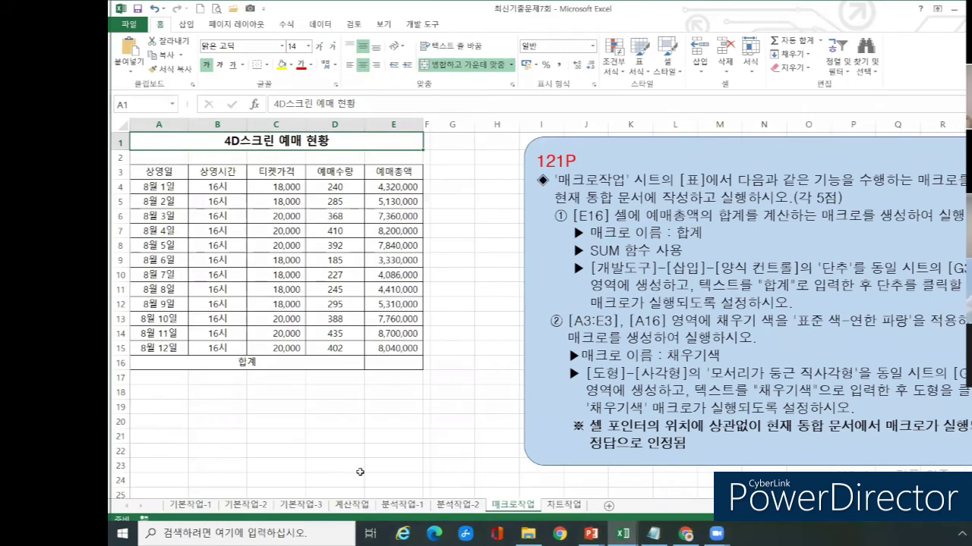
# Step: Switch to the 계산작업 sheet and enlarge the view of [표3] 에니메이션 캐릭터 완구 판매현황
pyautogui.click(364, 506)
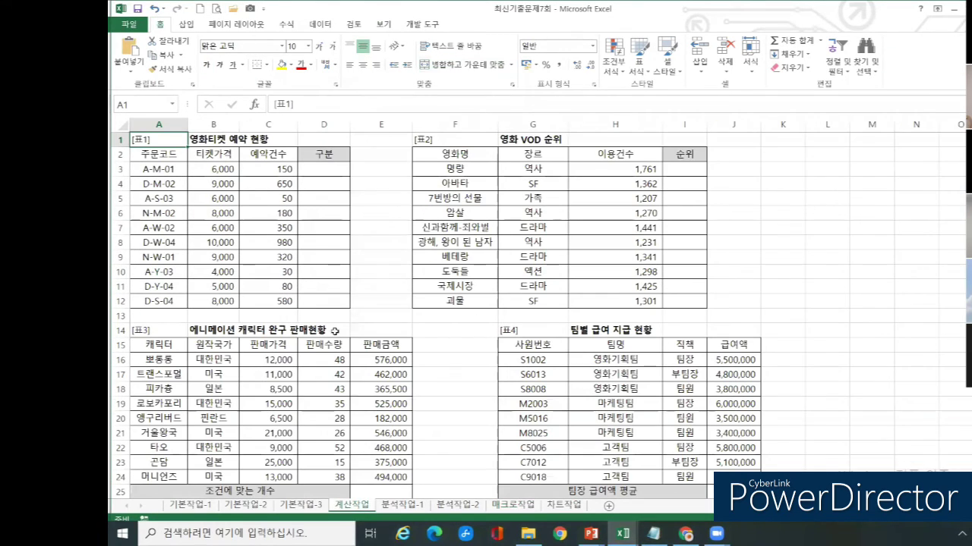
pyautogui.scroll(-1, 327, 338)
pyautogui.scroll(-2, 328, 339)
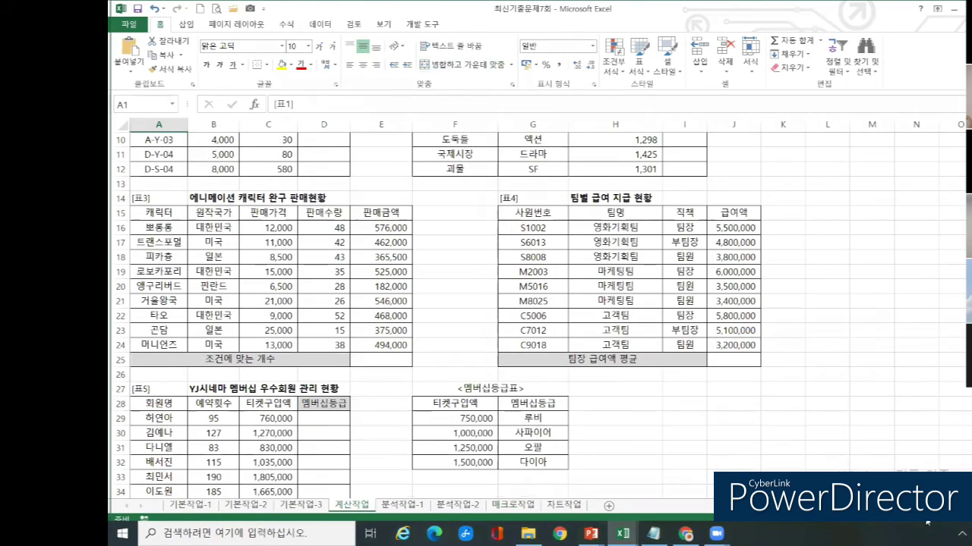
pyautogui.click(924, 523)
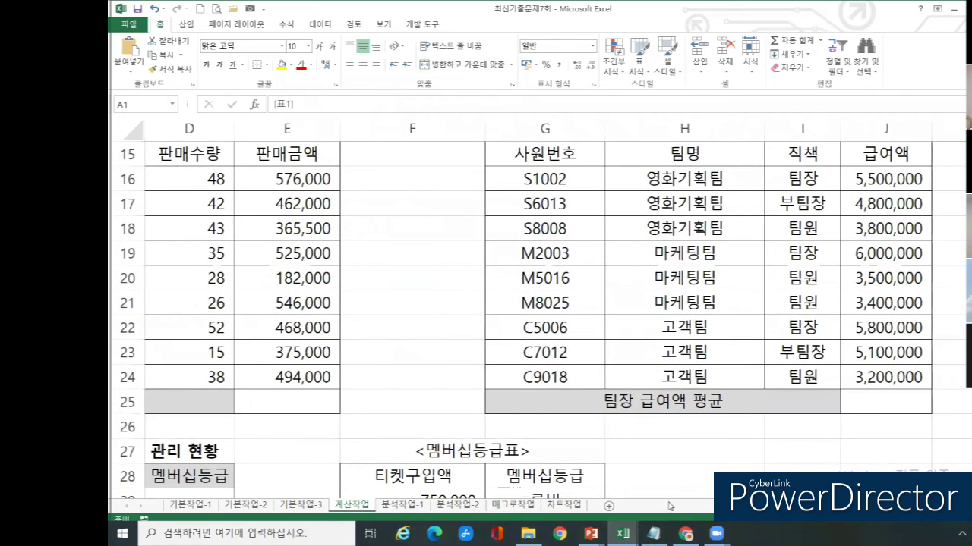
pyautogui.hscroll(-1, 353, 372)
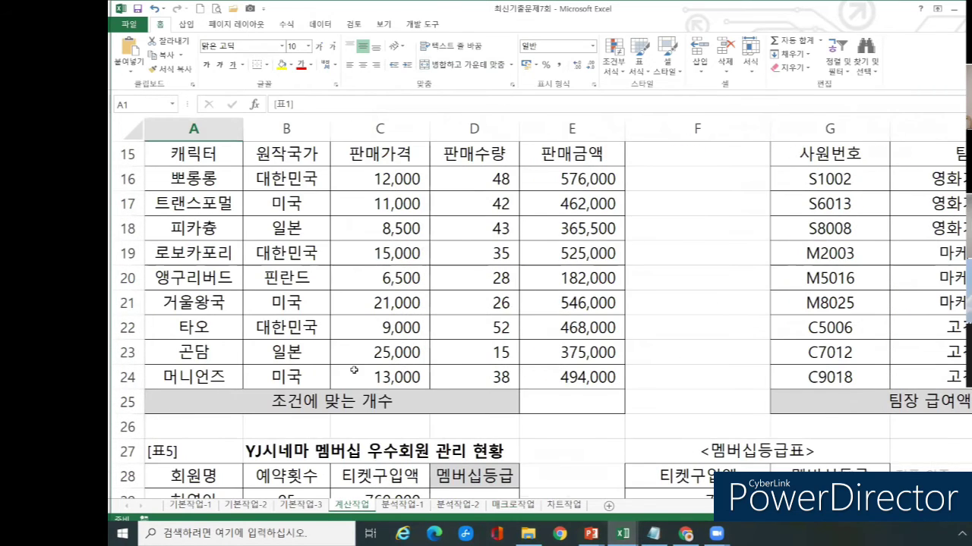
pyautogui.scroll(1, 353, 371)
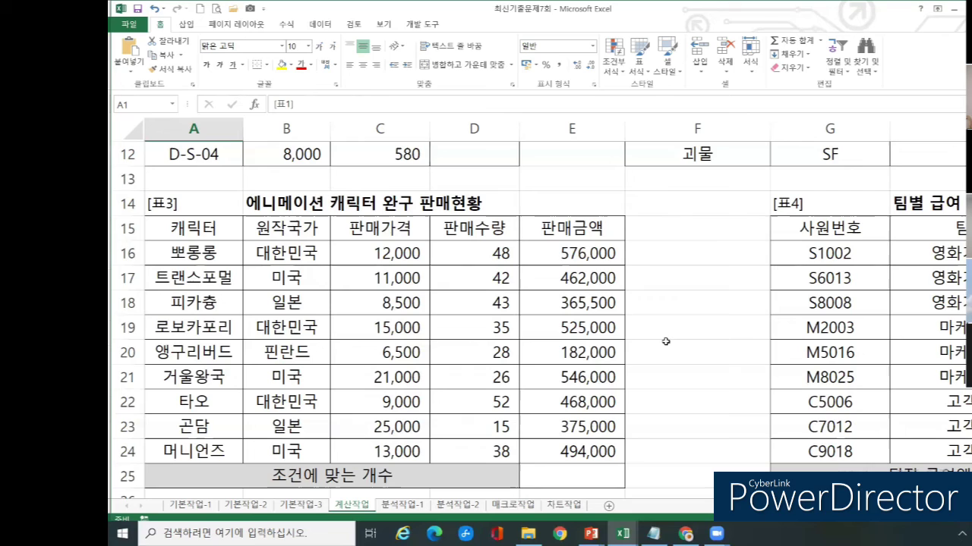
# Step: Start a COUNTIFS formula in the 조건에 맞는 개수 result cell E25 and open its function arguments
pyautogui.click(560, 477)
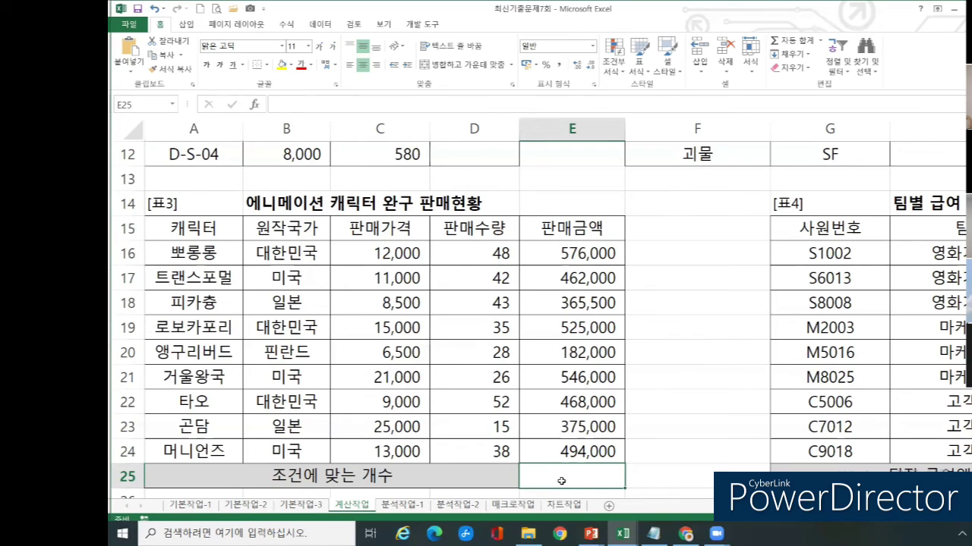
pyautogui.scroll(-1, 562, 479)
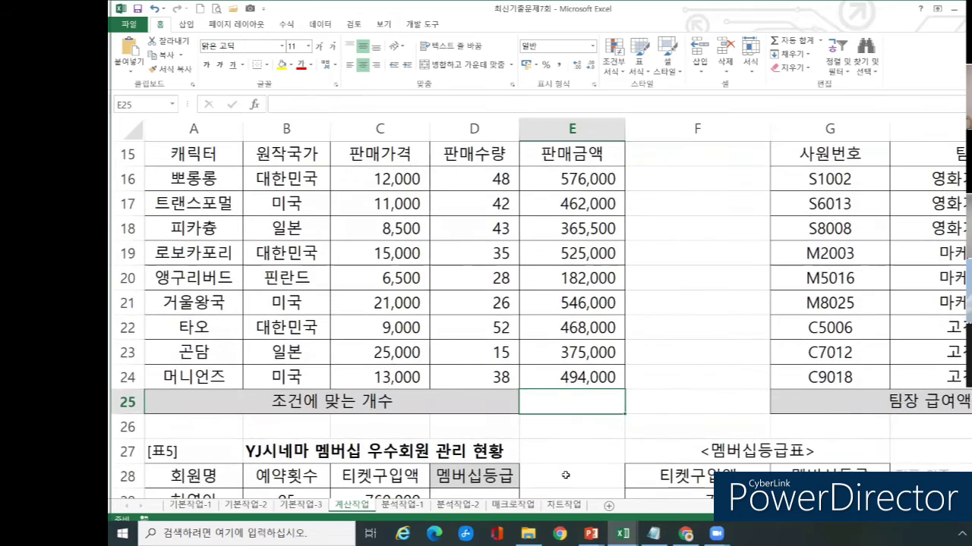
pyautogui.scroll(1, 565, 475)
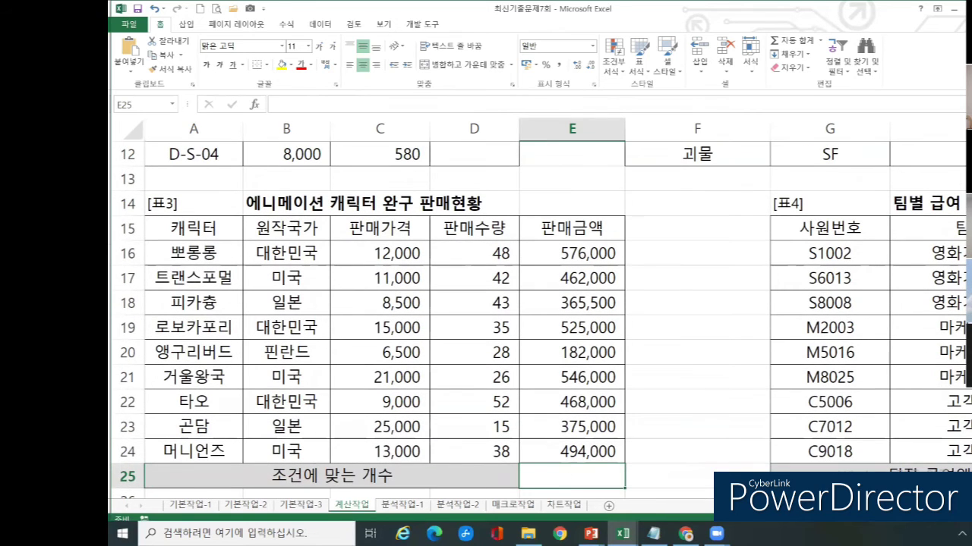
pyautogui.scroll(-1, 707, 390)
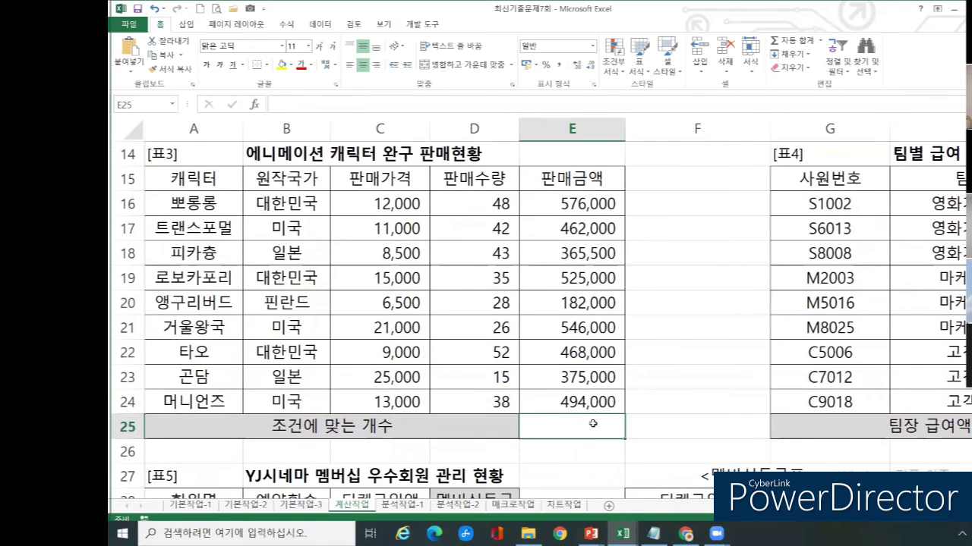
pyautogui.write('=')
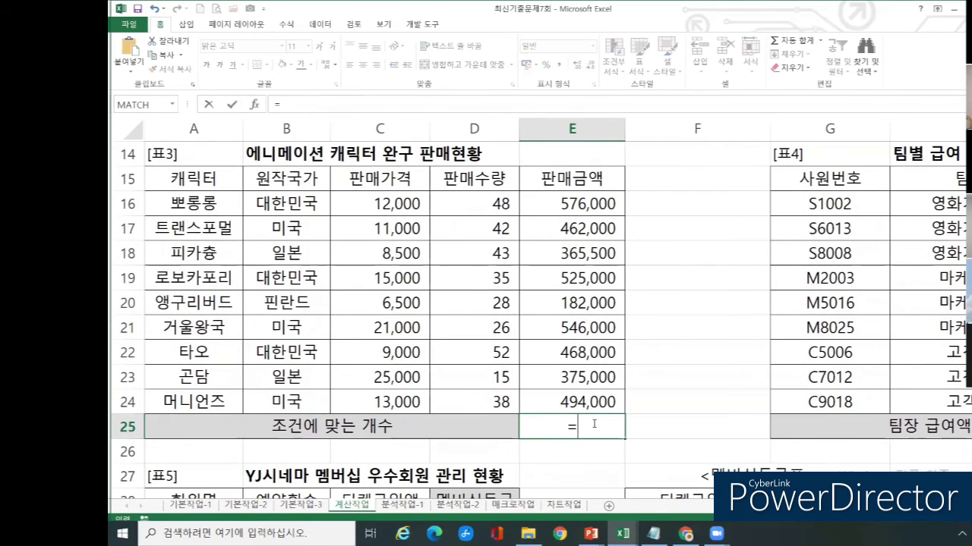
pyautogui.write('countifs')
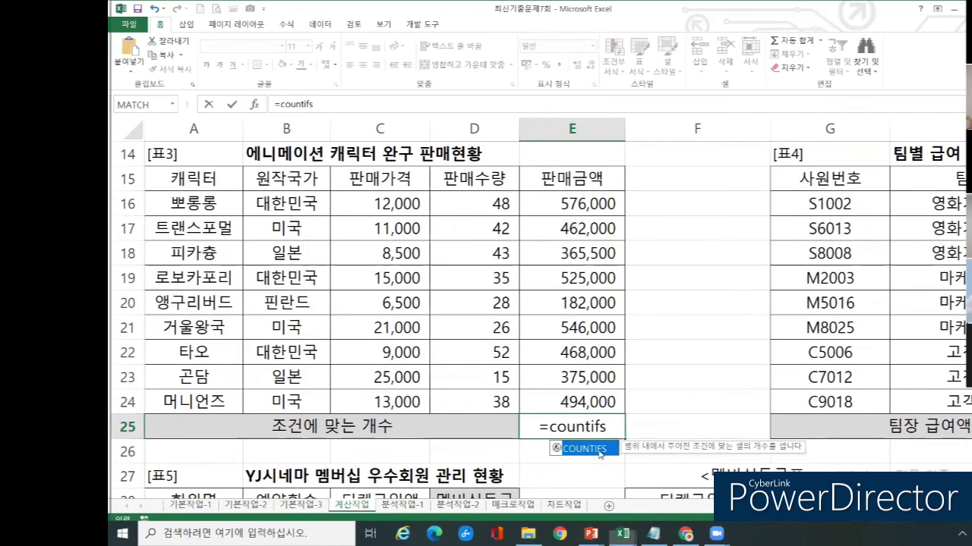
pyautogui.doubleClick(599, 451)
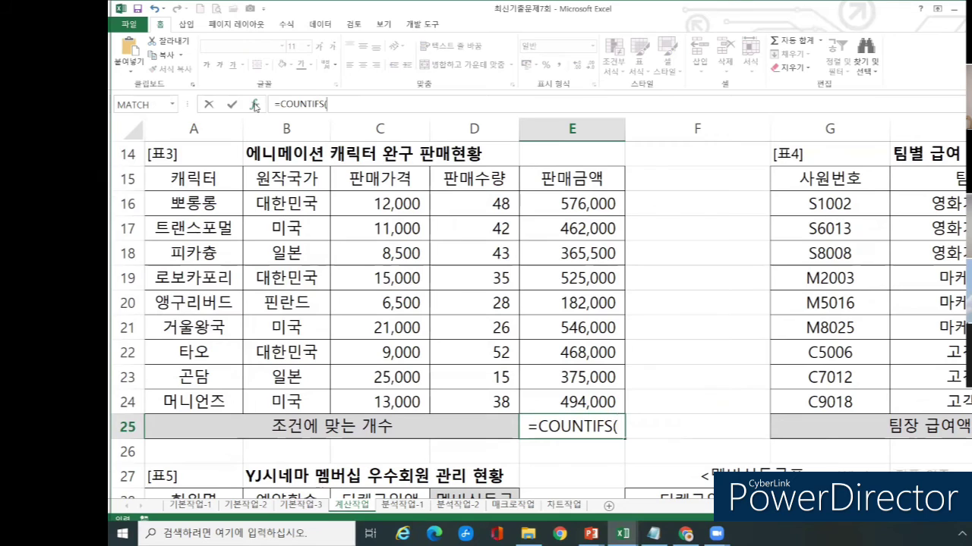
pyautogui.click(255, 106)
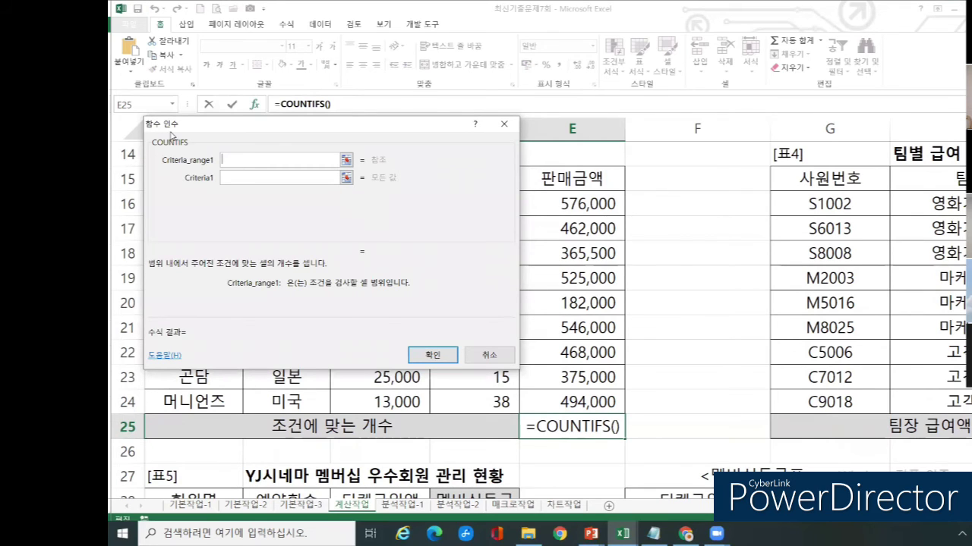
# Step: Uncover the [표3] table and set the COUNTIFS Criteria_range1 to the 원작국가 cells B16:B24
pyautogui.moveTo(171, 132); pyautogui.dragTo(610, 73)
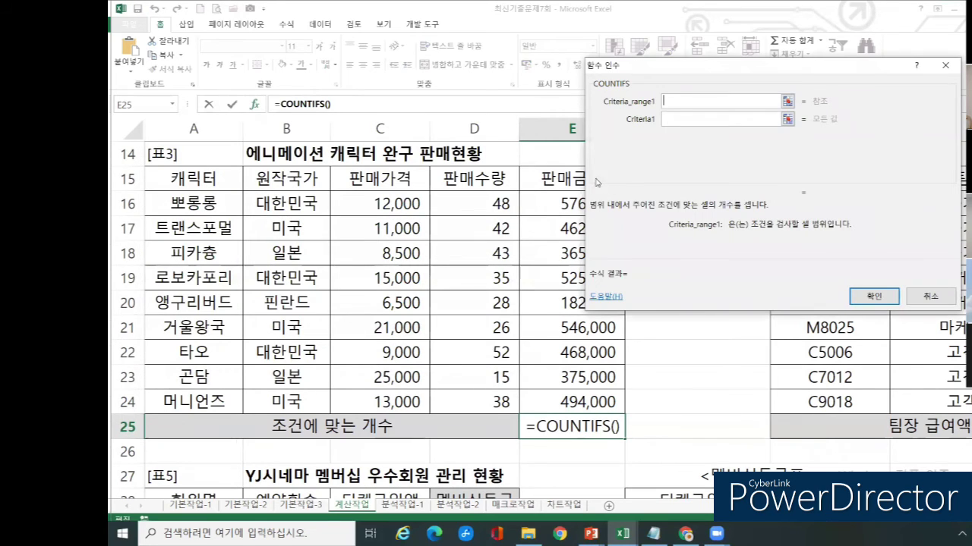
pyautogui.click(679, 102)
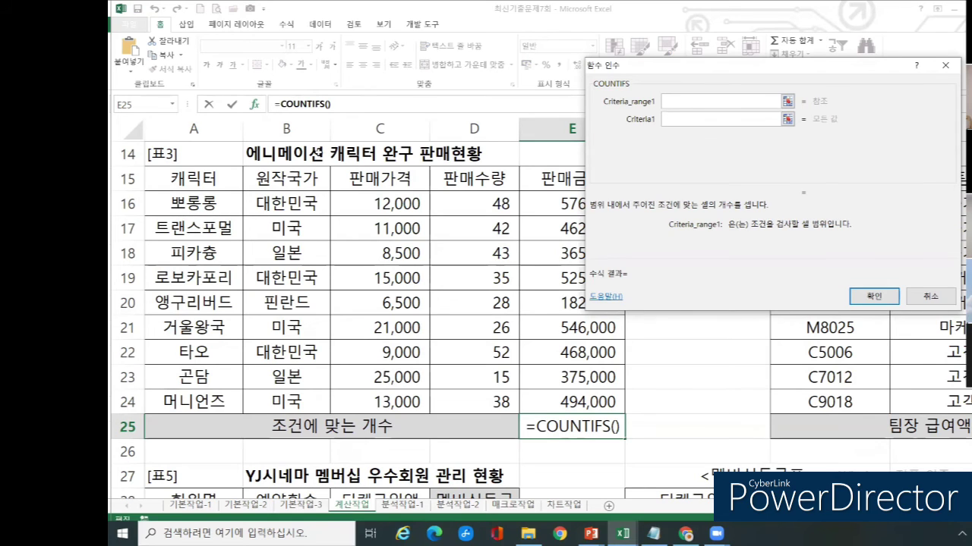
pyautogui.moveTo(251, 203); pyautogui.dragTo(283, 406)
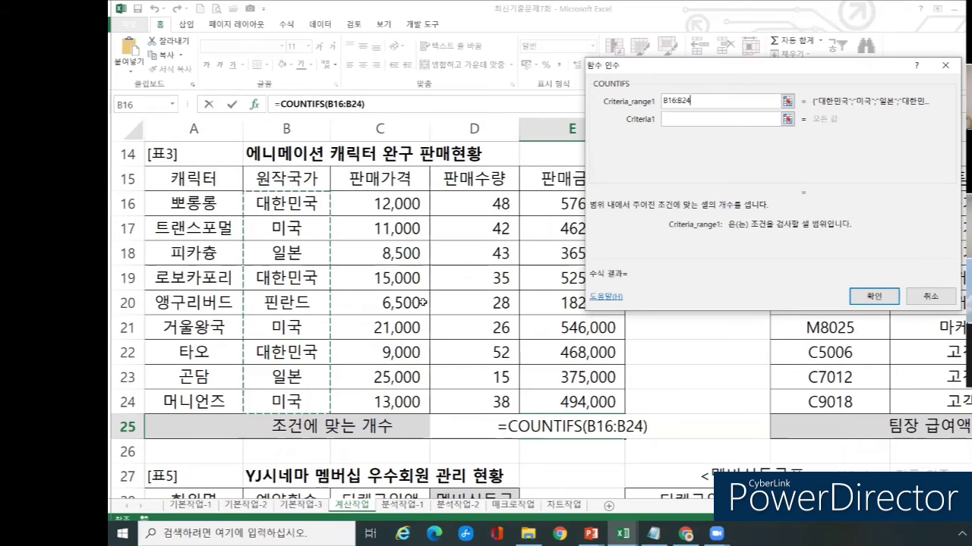
# Step: Set the COUNTIFS Criteria1 to 대한민국 for the 원작국가 range
pyautogui.click(690, 114)
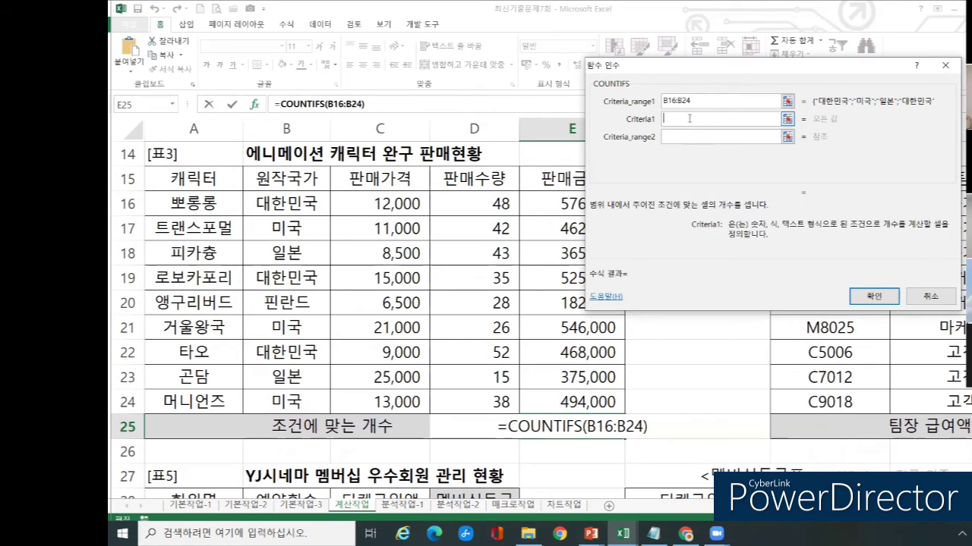
pyautogui.write('e')
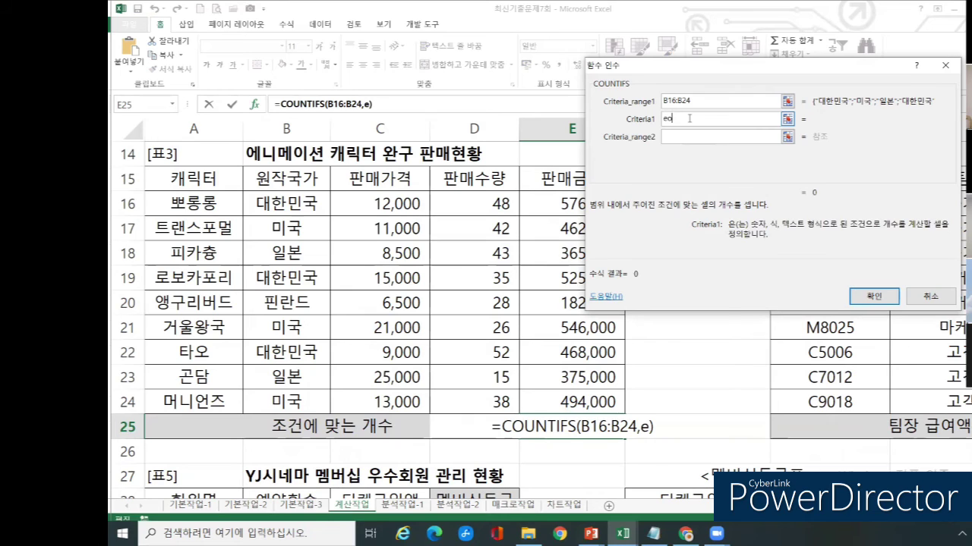
pyautogui.press('BackSpace')
pyautogui.write('ㄷ대한민국')
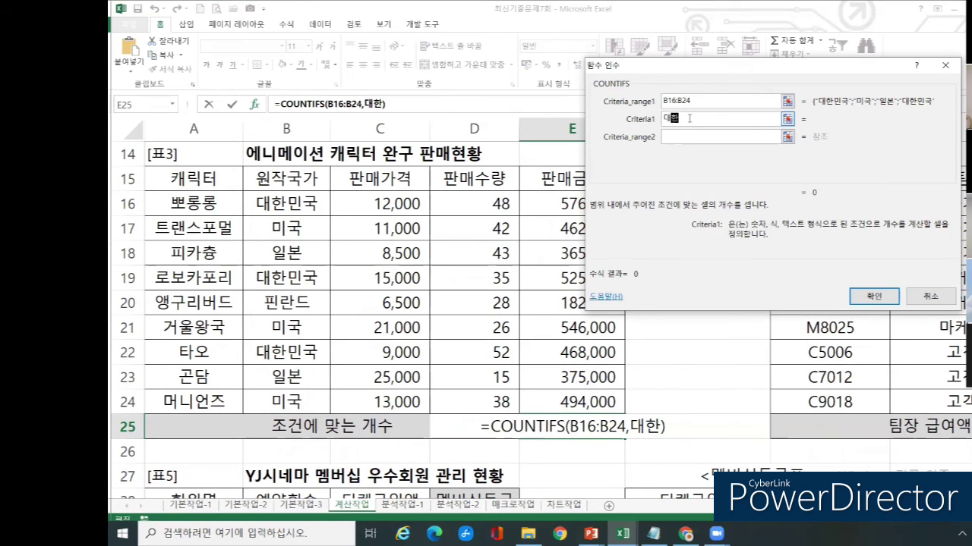
pyautogui.press('Tab')
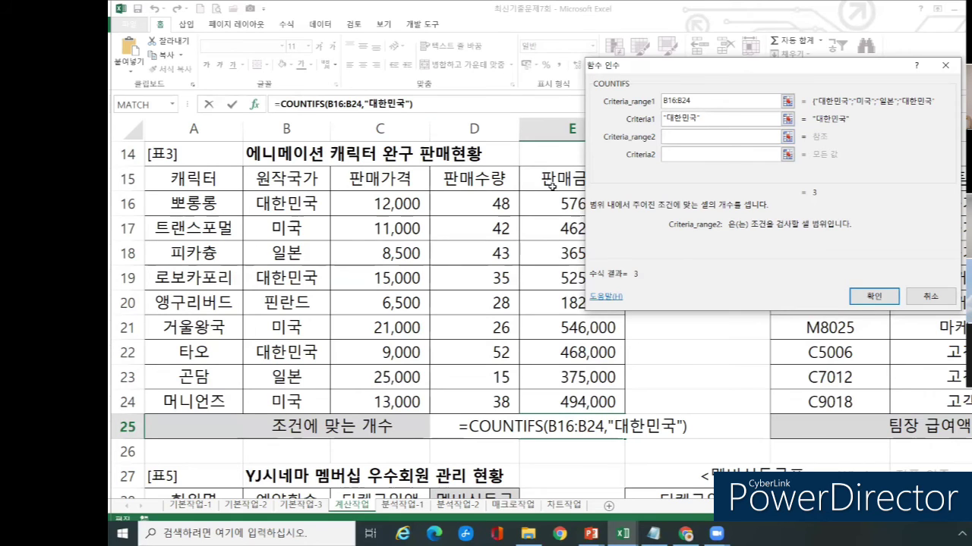
# Step: Add a second COUNTIFS condition on the 판매금액 cells E16:E24 with the criterion >=500000
pyautogui.moveTo(550, 203); pyautogui.dragTo(580, 402)
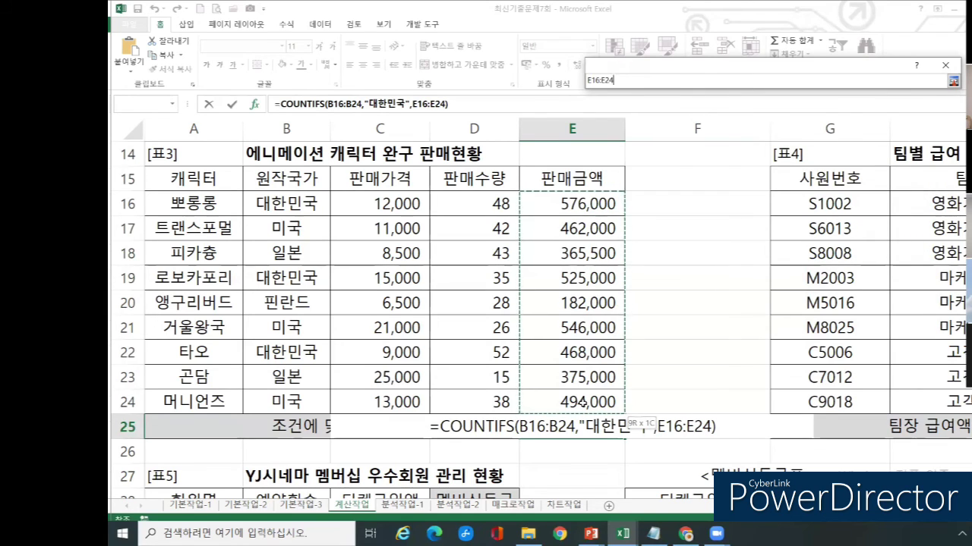
pyautogui.moveTo(580, 402); pyautogui.dragTo(580, 403)
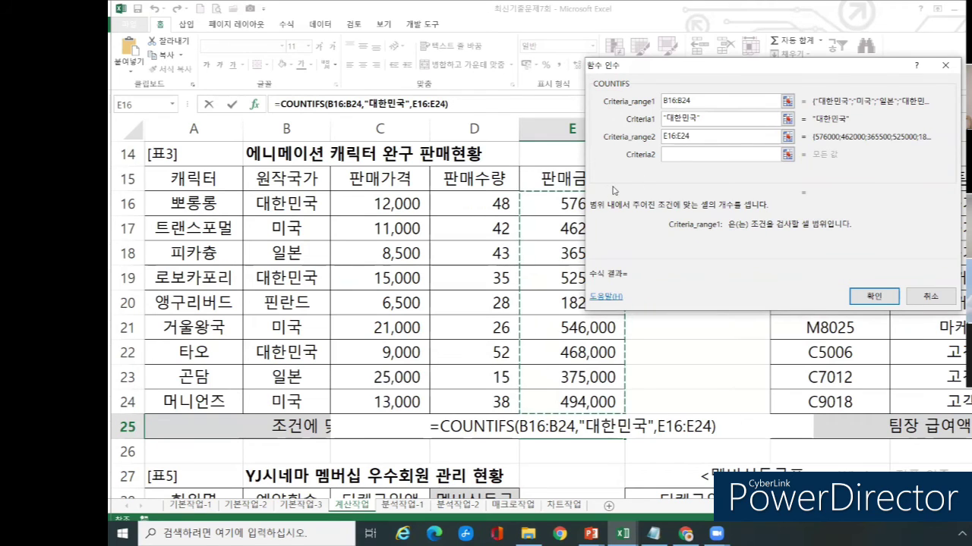
pyautogui.click(688, 152)
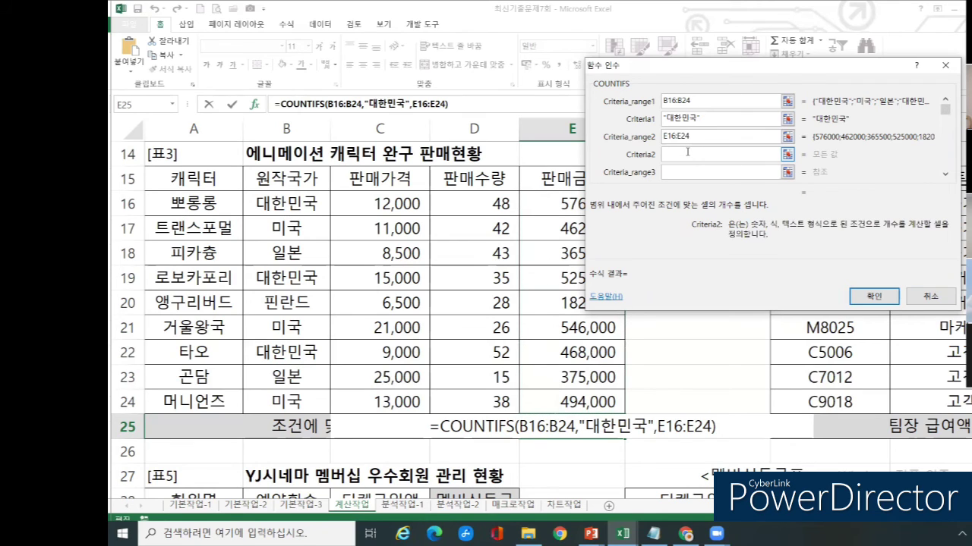
pyautogui.write('>=500000')
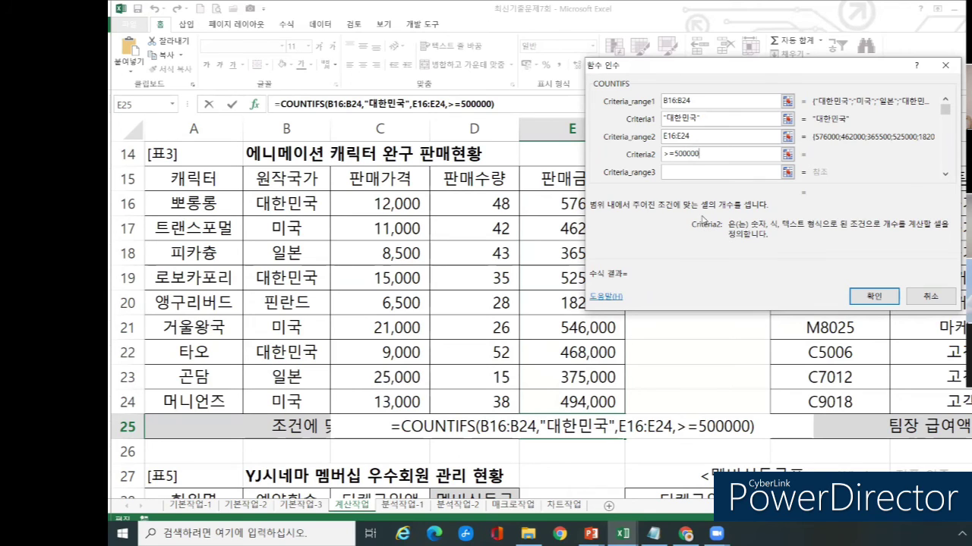
# Step: Add a third COUNTIFS condition on E16:E24 with the criterion <600000 and confirm the function
pyautogui.click(716, 172)
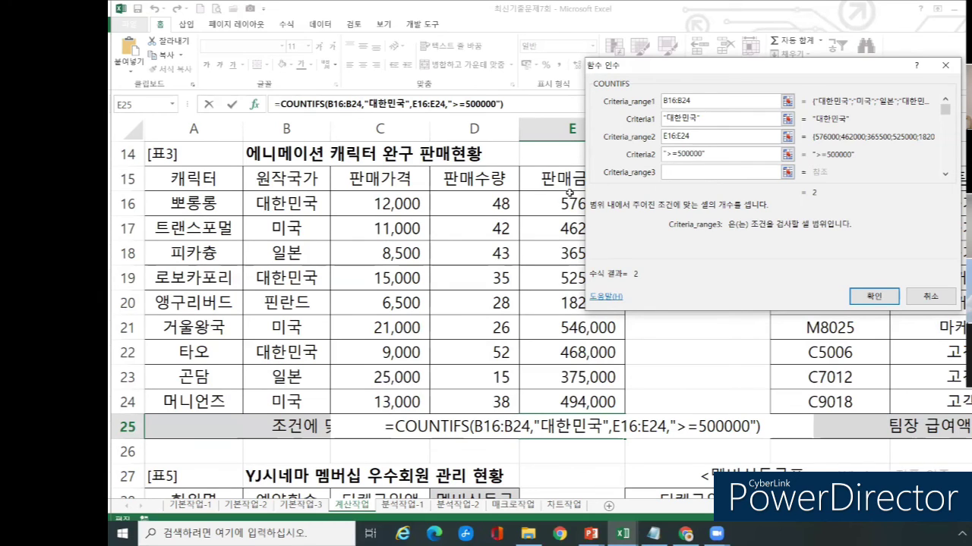
pyautogui.moveTo(557, 203); pyautogui.dragTo(557, 402)
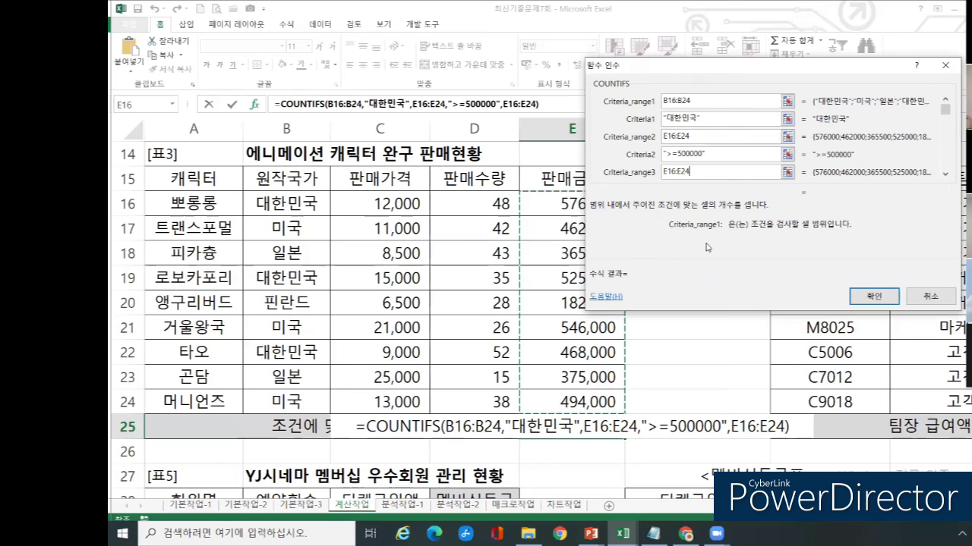
pyautogui.press('Tab')
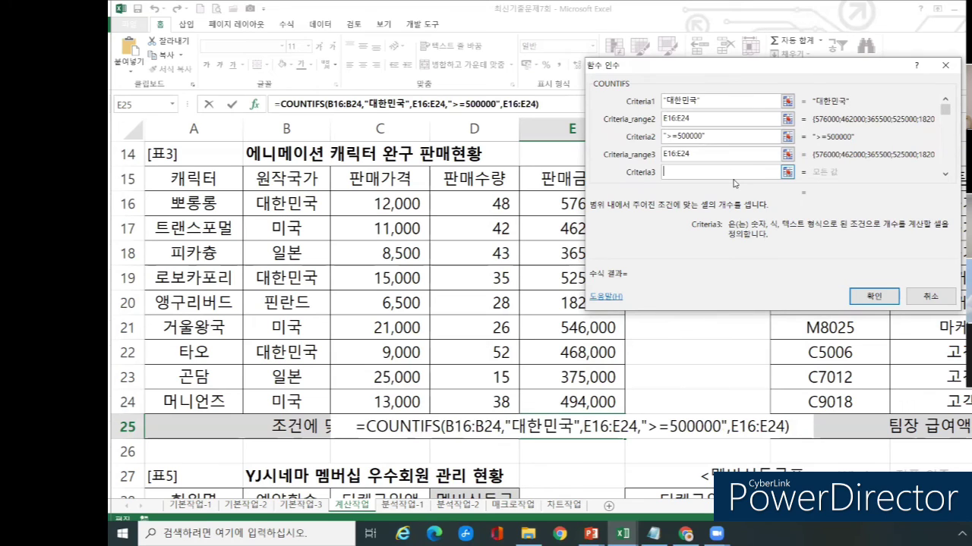
pyautogui.write('<600000')
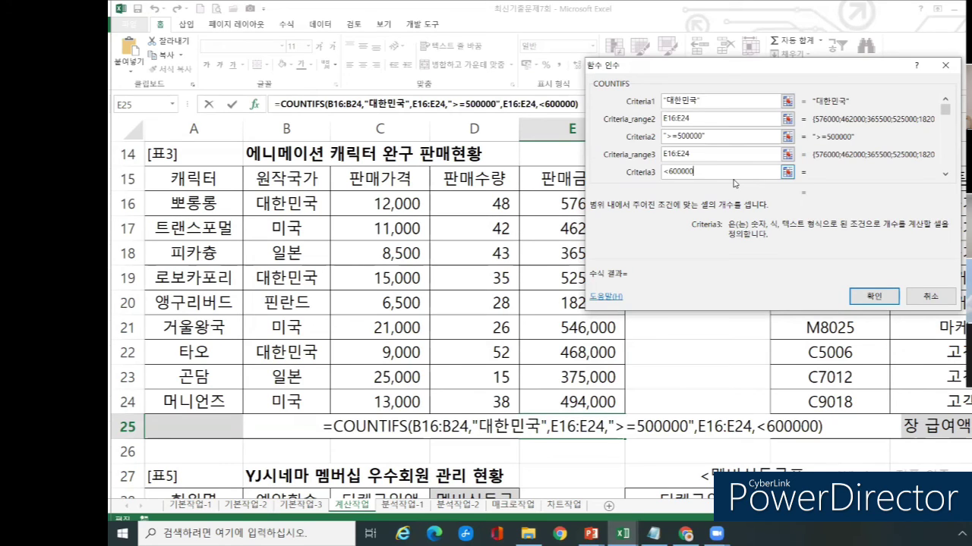
pyautogui.click(874, 297)
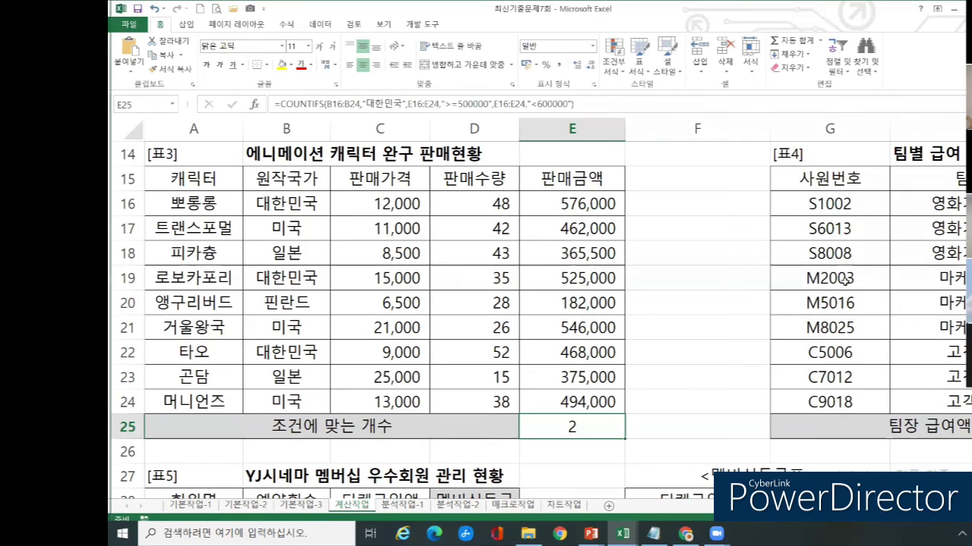
# Step: Append &"개" to the end of the COUNTIFS formula in E25 and commit it
pyautogui.click(595, 104)
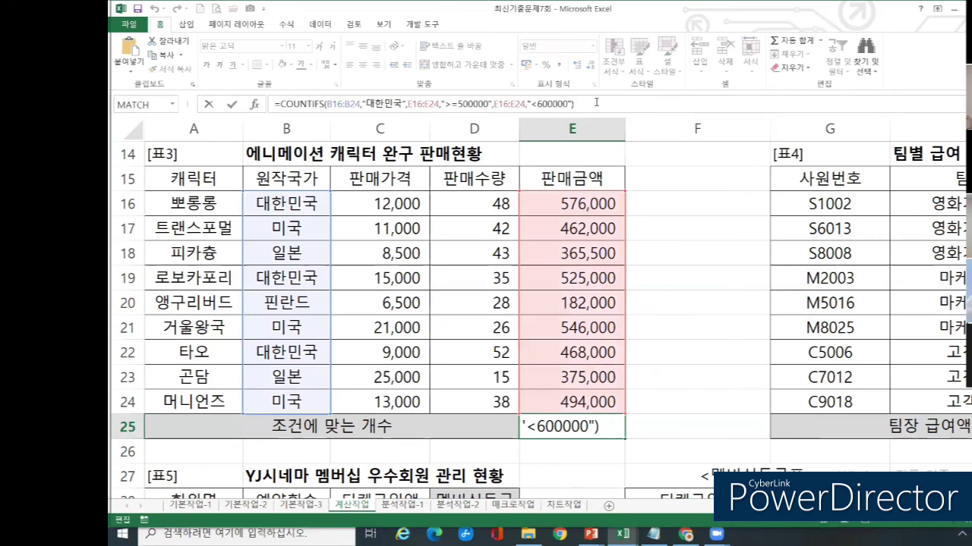
pyautogui.write('&"')
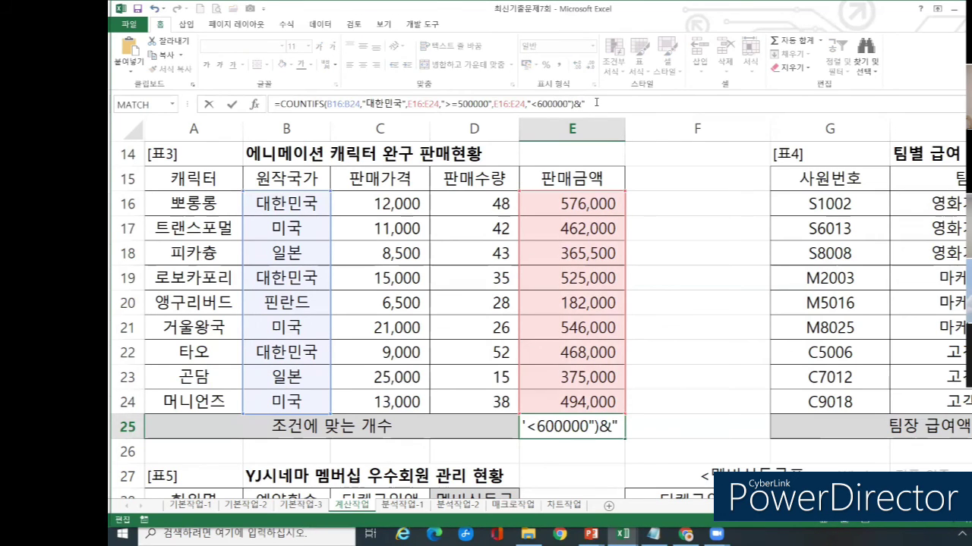
pyautogui.write('개"')
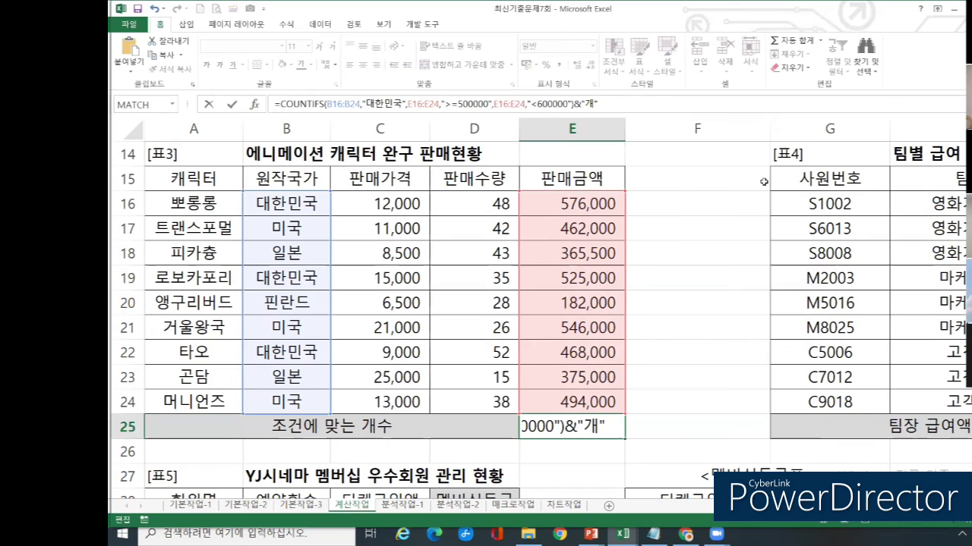
pyautogui.press('Return')
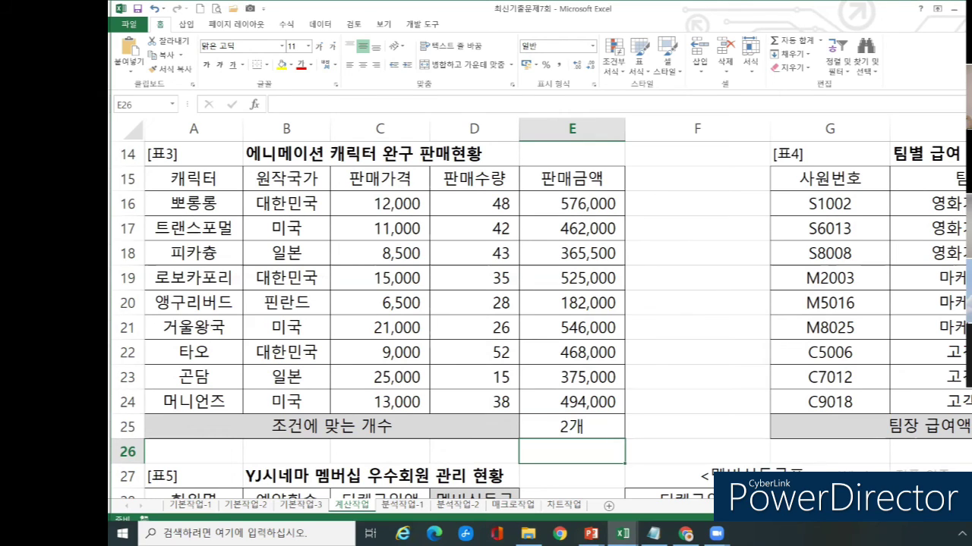
# Step: Select the 팀장 급여액 평균 result cell J25 and switch to PowerPoint to examine the -3 Num_digits column on the ROUND slide
pyautogui.hscroll(3, 778, 397)
pyautogui.click(903, 429)
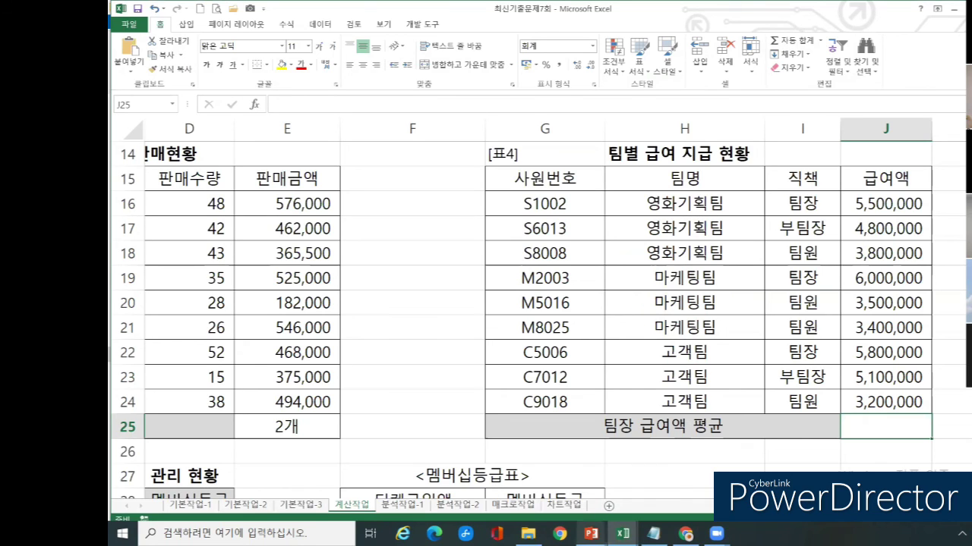
pyautogui.click(591, 534)
pyautogui.click(642, 498)
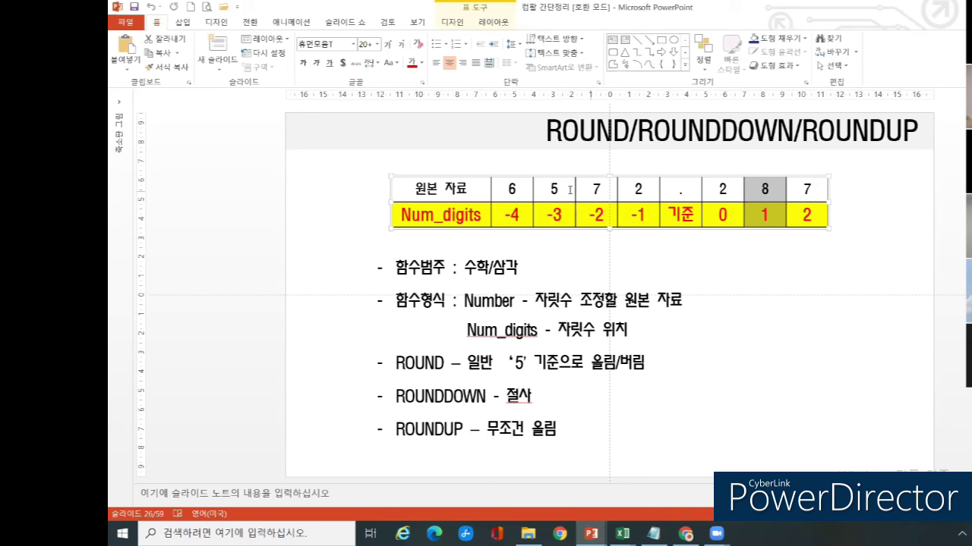
pyautogui.moveTo(569, 190); pyautogui.dragTo(558, 215)
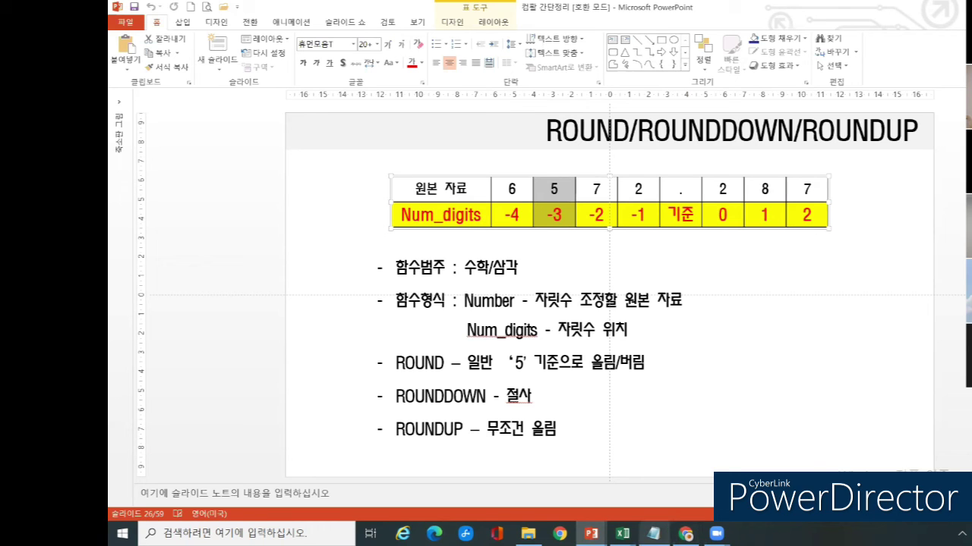
# Step: Switch back to the 최신기출문제7회 workbook in Excel and begin a formula with = in J25
pyautogui.click(623, 534)
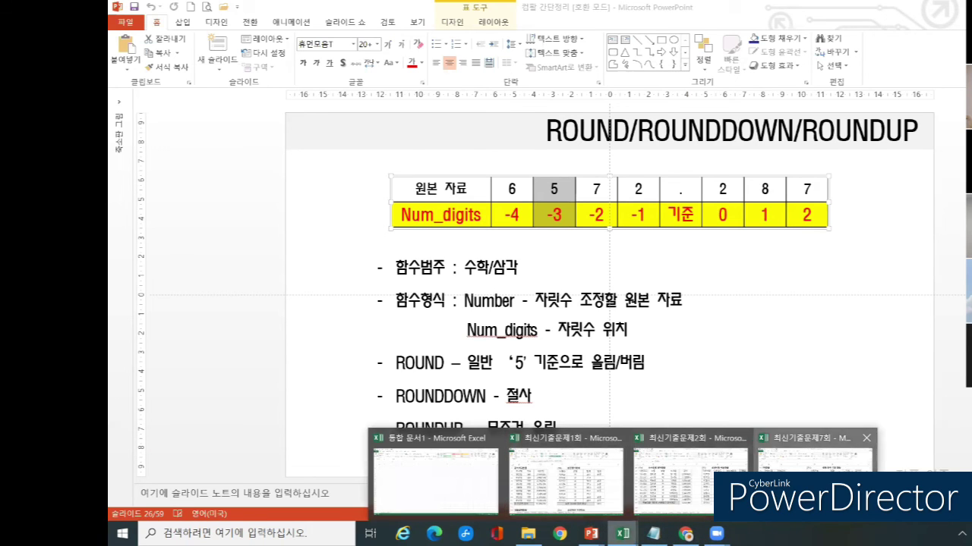
pyautogui.click(862, 432)
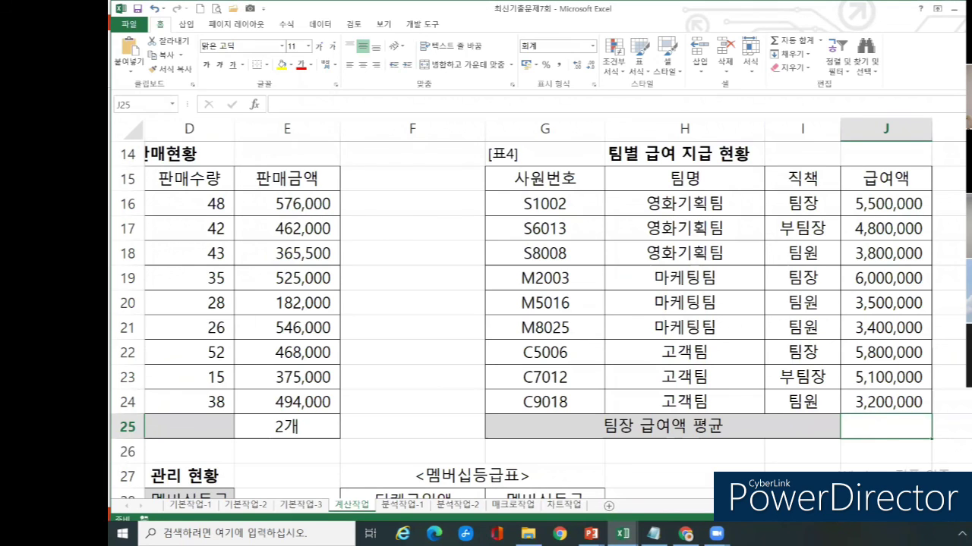
pyautogui.hscroll(3, 557, 308)
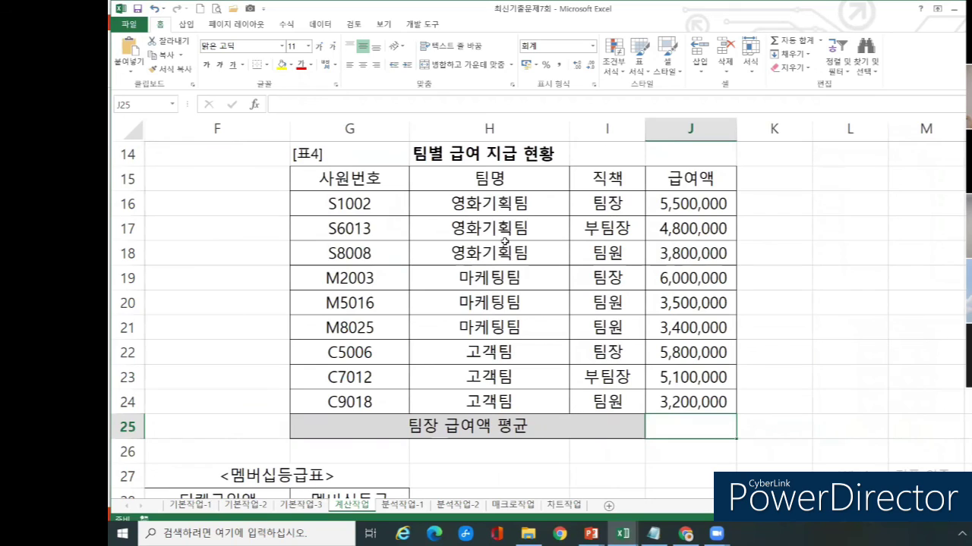
pyautogui.write('=')
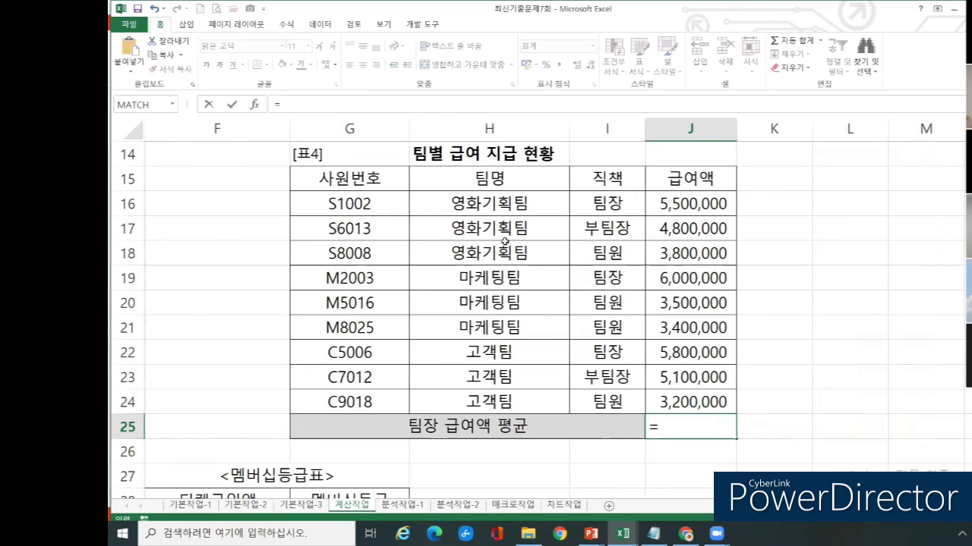
pyautogui.write('ㅇ')
pyautogui.press('BackSpace')
pyautogui.write('da')
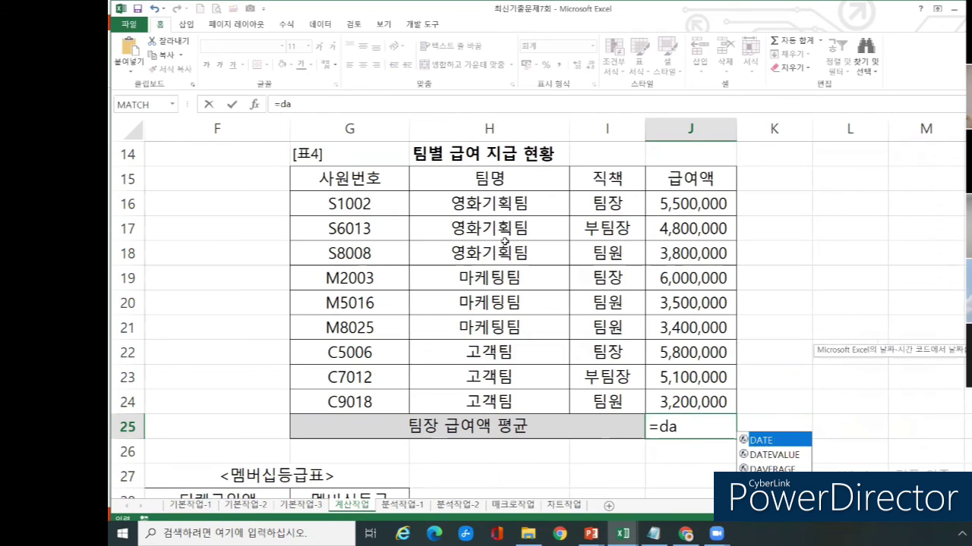
pyautogui.doubleClick(770, 469)
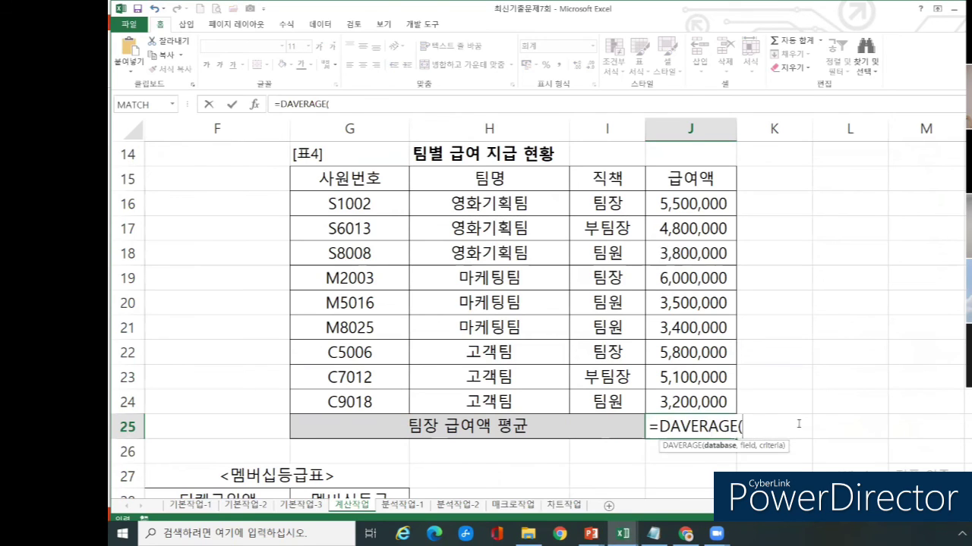
pyautogui.press('BackSpace')
pyautogui.press('BackSpace')
pyautogui.press('BackSpace')
pyautogui.press('BackSpace')
pyautogui.press('BackSpace')
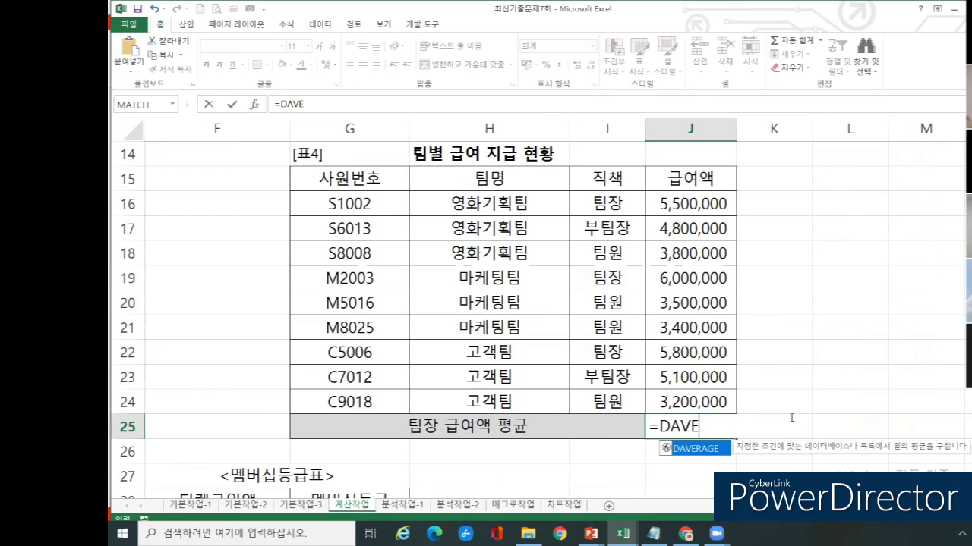
pyautogui.press('BackSpace')
pyautogui.press('BackSpace')
pyautogui.press('BackSpace')
pyautogui.press('BackSpace')
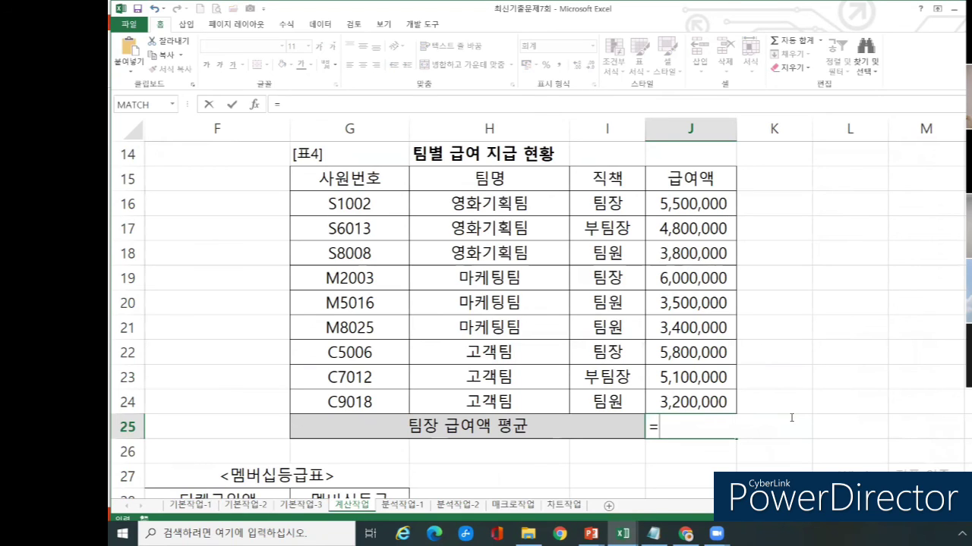
# Step: Make ROUND the outer function in J25 and enter daverage() as its Number argument
pyautogui.write('round')
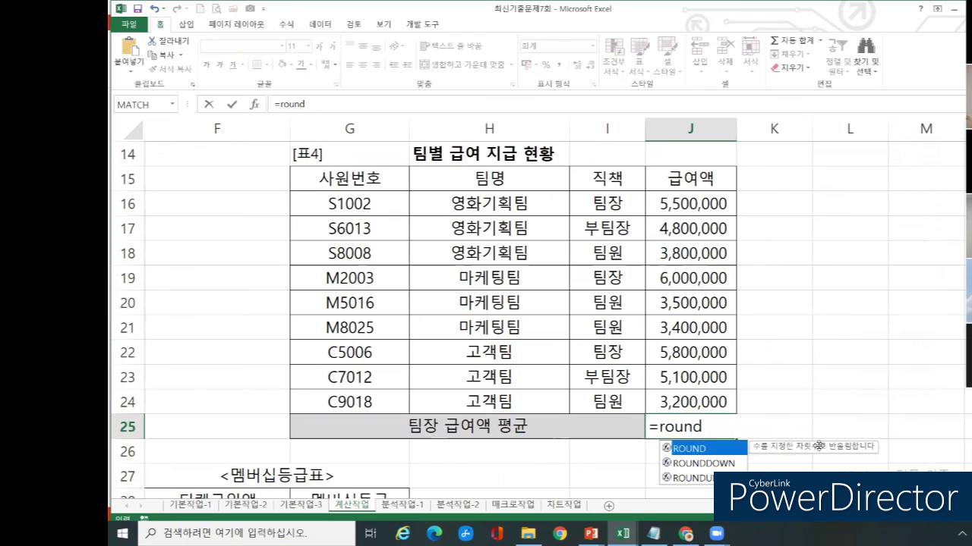
pyautogui.press('Tab')
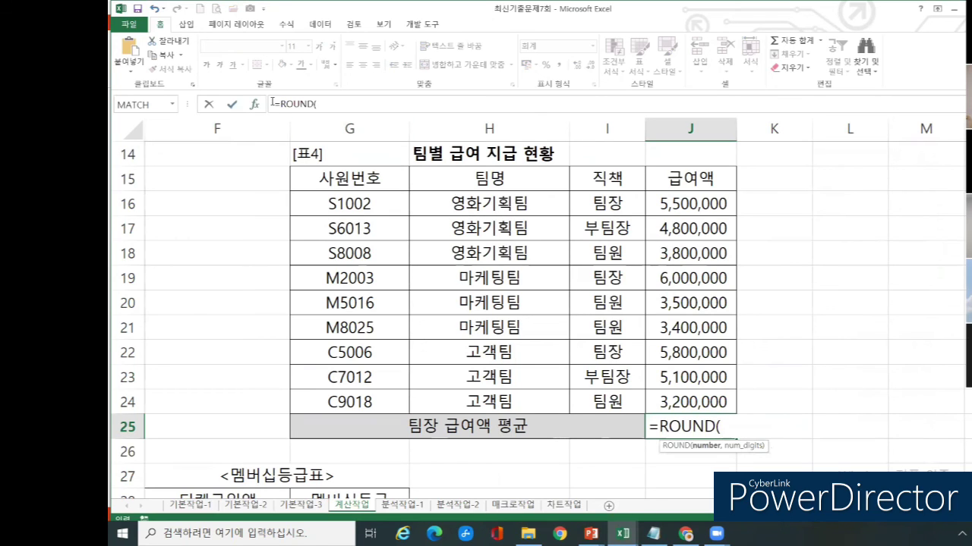
pyautogui.click(254, 104)
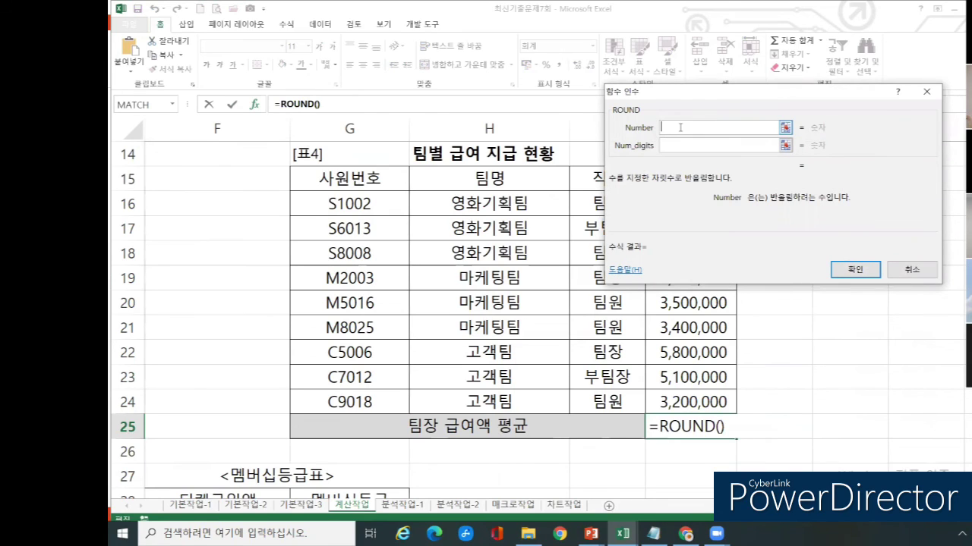
pyautogui.write('daverage()')
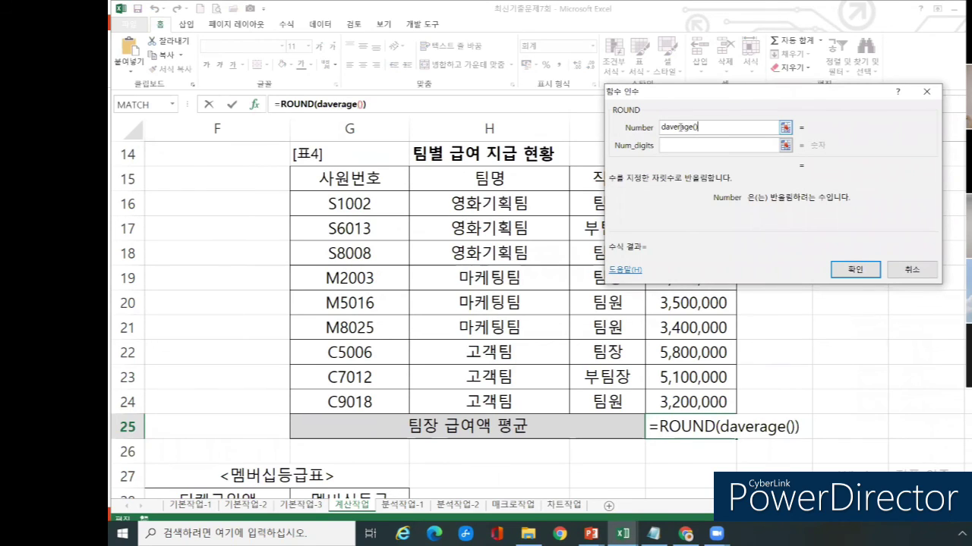
# Step: Open the function arguments of the nested DAVERAGE and place the dialog so the left columns of [표4] stay uncovered
pyautogui.click(337, 105)
pyautogui.click(338, 105)
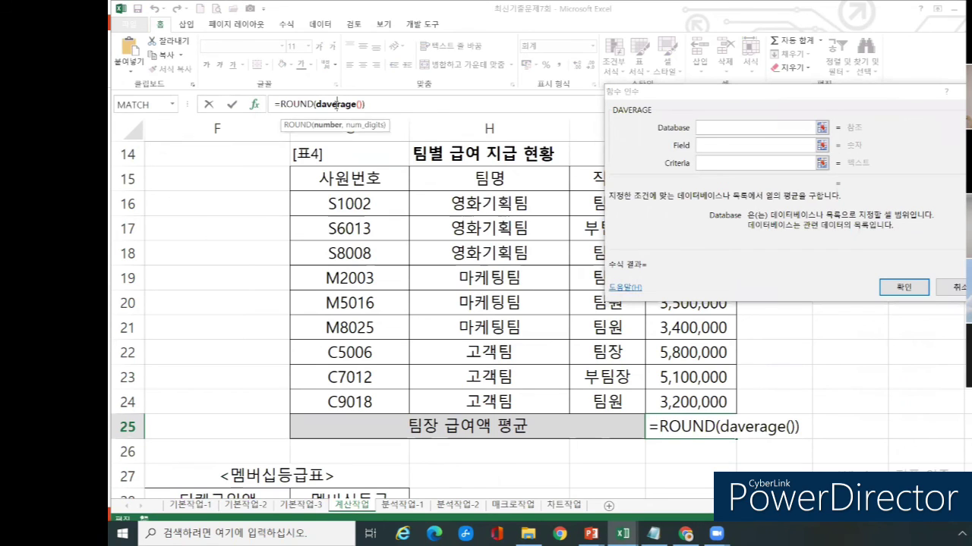
pyautogui.click(336, 105)
pyautogui.click(940, 508)
pyautogui.moveTo(873, 94); pyautogui.dragTo(814, 68)
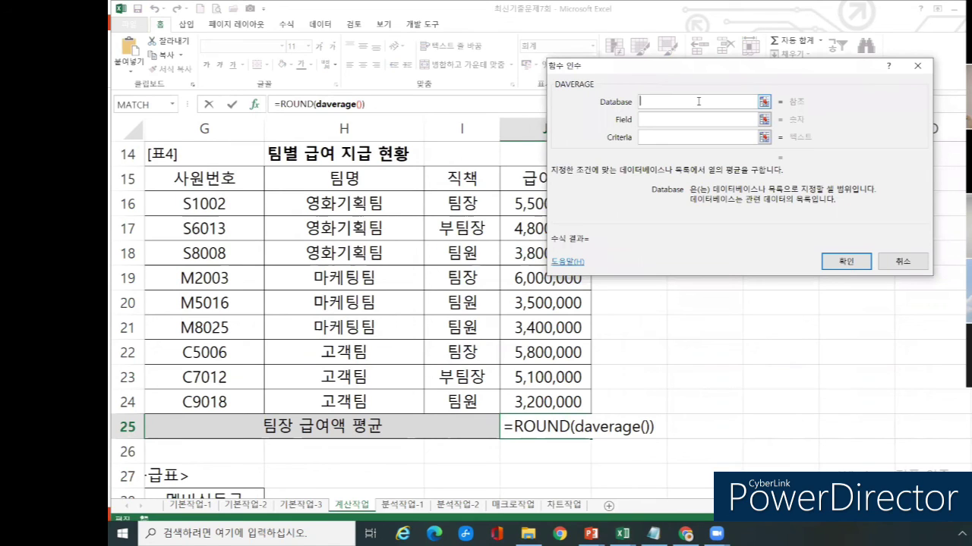
pyautogui.moveTo(646, 206); pyautogui.dragTo(635, 220)
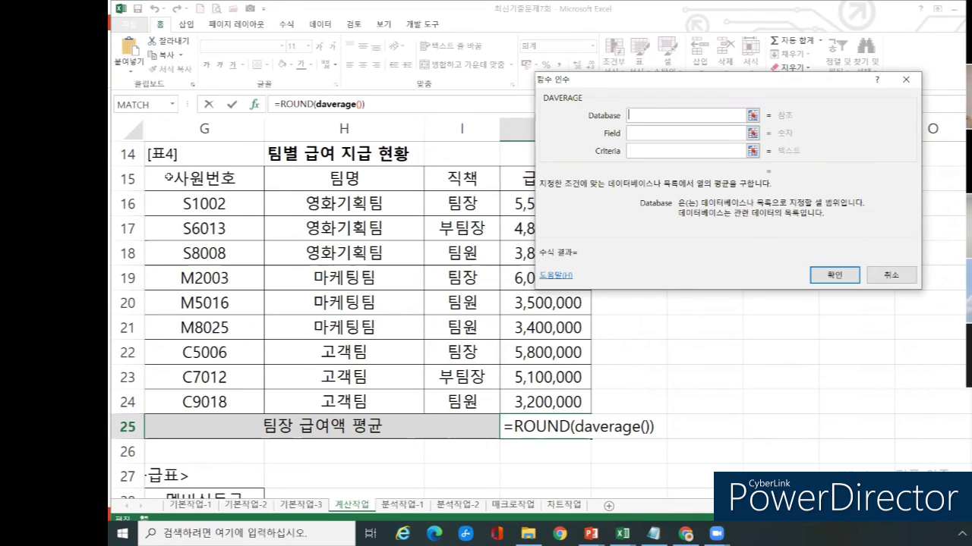
# Step: Set the nested DAVERAGE arguments to Database G15:J24, Field J15 and Criteria I15:I16
pyautogui.moveTo(168, 177); pyautogui.dragTo(540, 399)
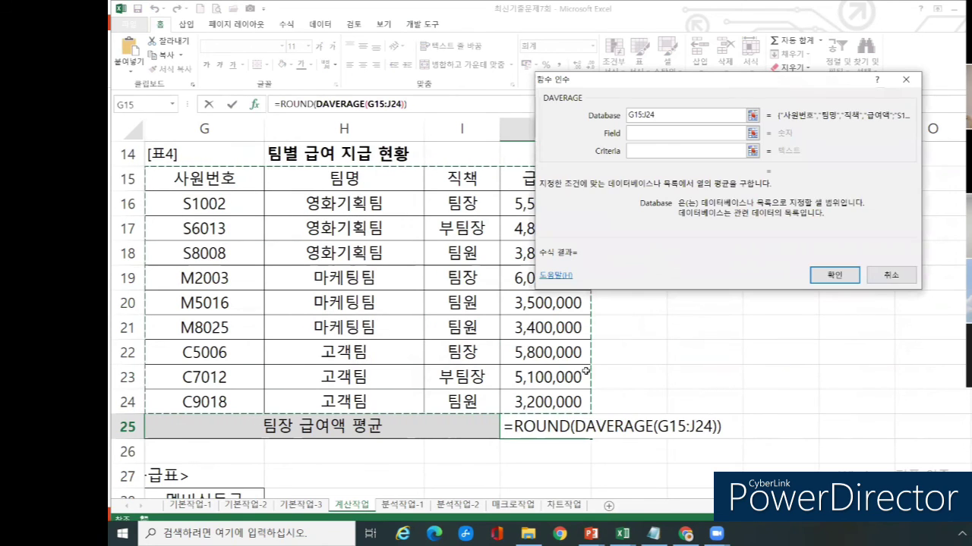
pyautogui.click(657, 131)
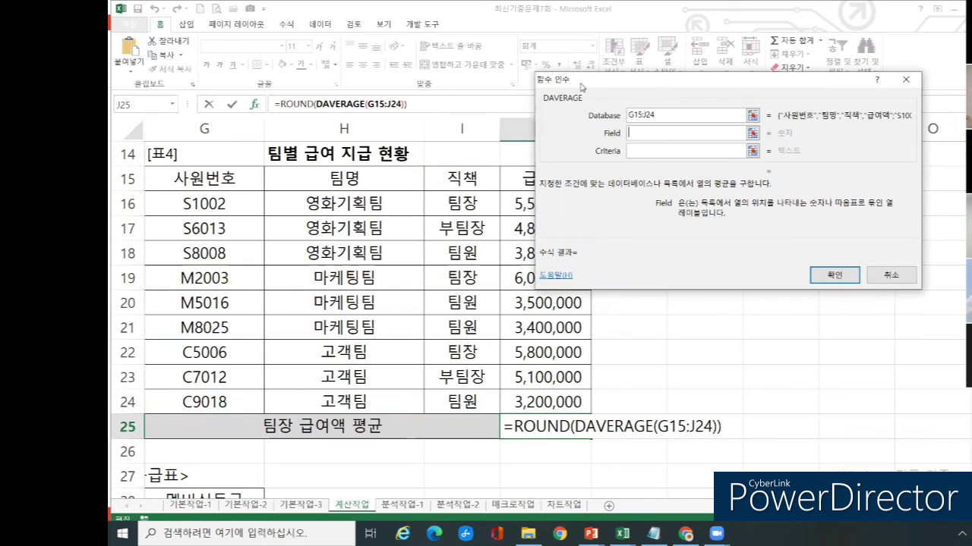
pyautogui.moveTo(582, 88); pyautogui.dragTo(640, 61)
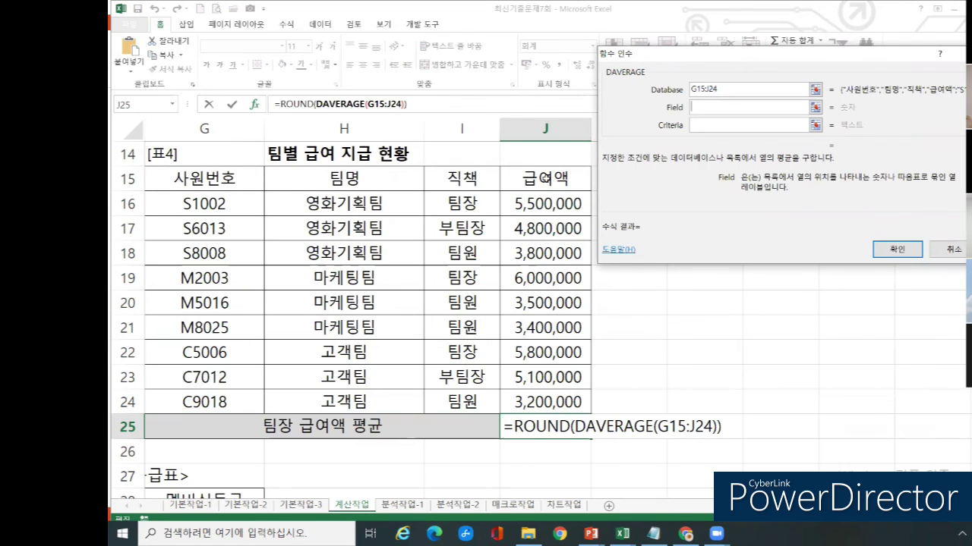
pyautogui.click(545, 180)
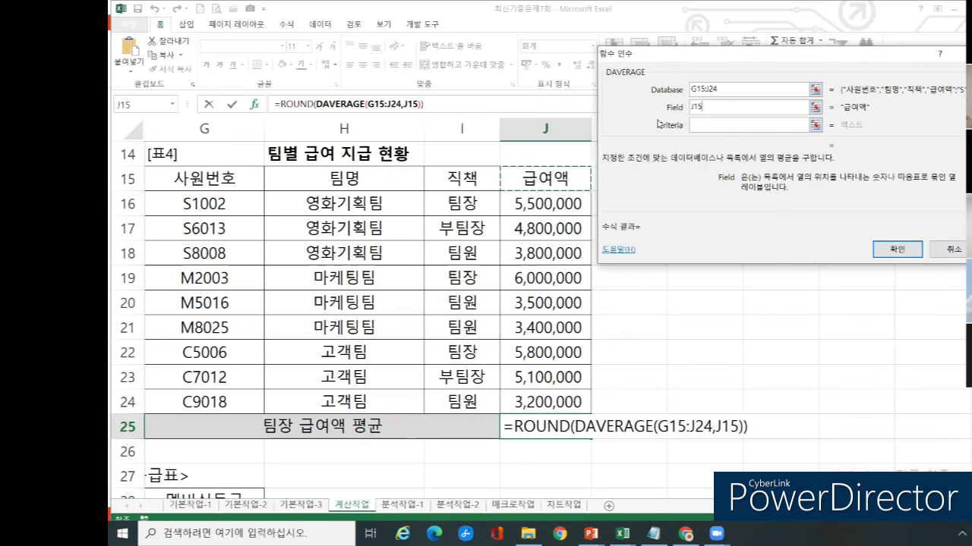
pyautogui.click(720, 126)
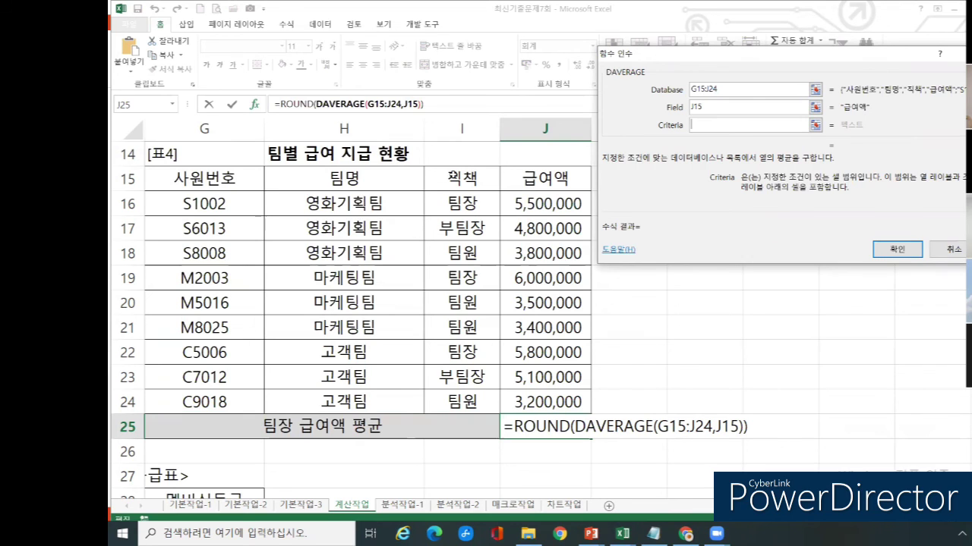
pyautogui.click(454, 179)
pyautogui.moveTo(454, 179); pyautogui.dragTo(458, 207)
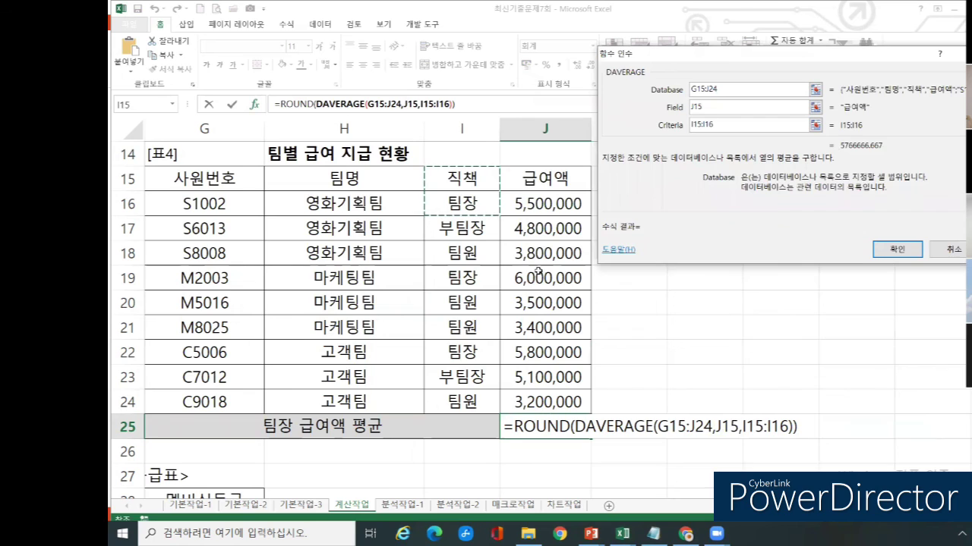
# Step: Return to the outer ROUND function's arguments, set Num_digits to -3 and complete the formula in J25
pyautogui.click(295, 103)
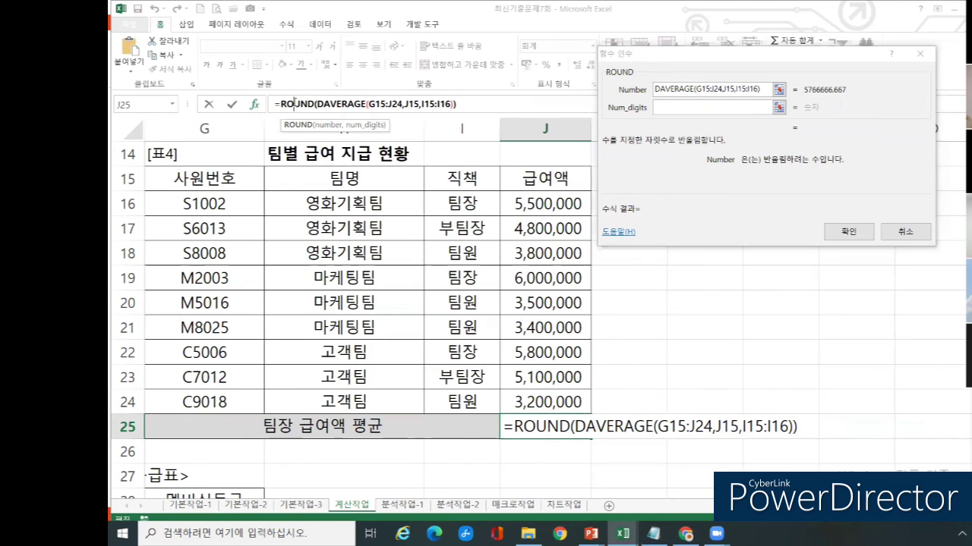
pyautogui.click(666, 106)
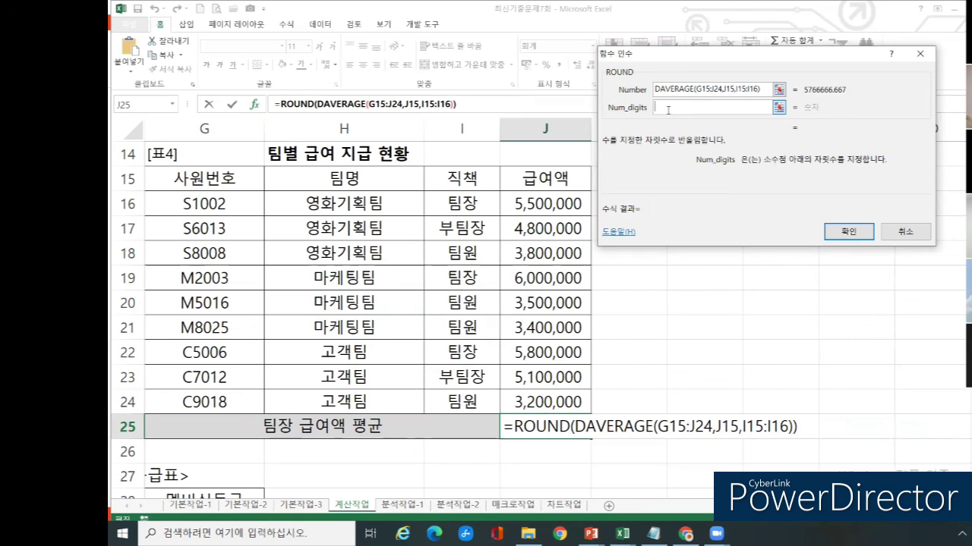
pyautogui.write('-3')
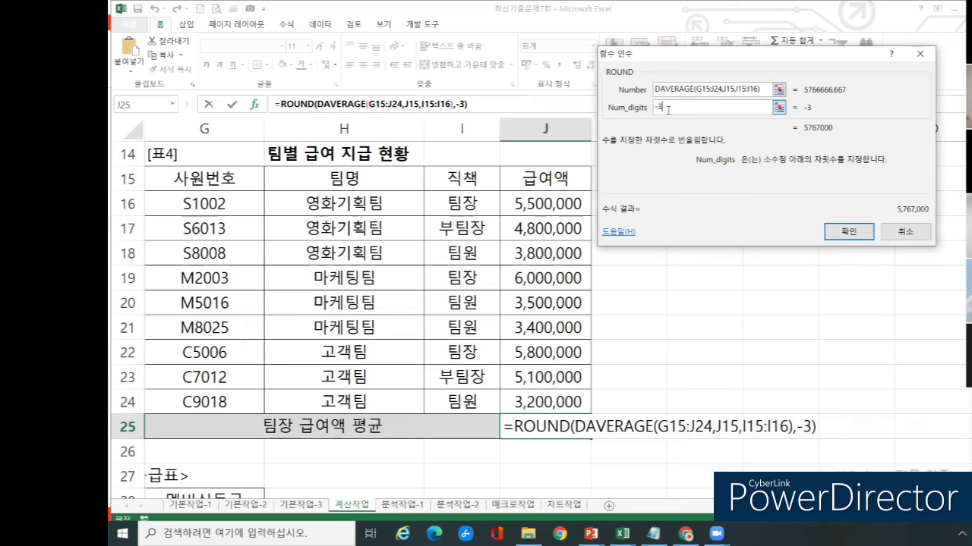
pyautogui.click(863, 237)
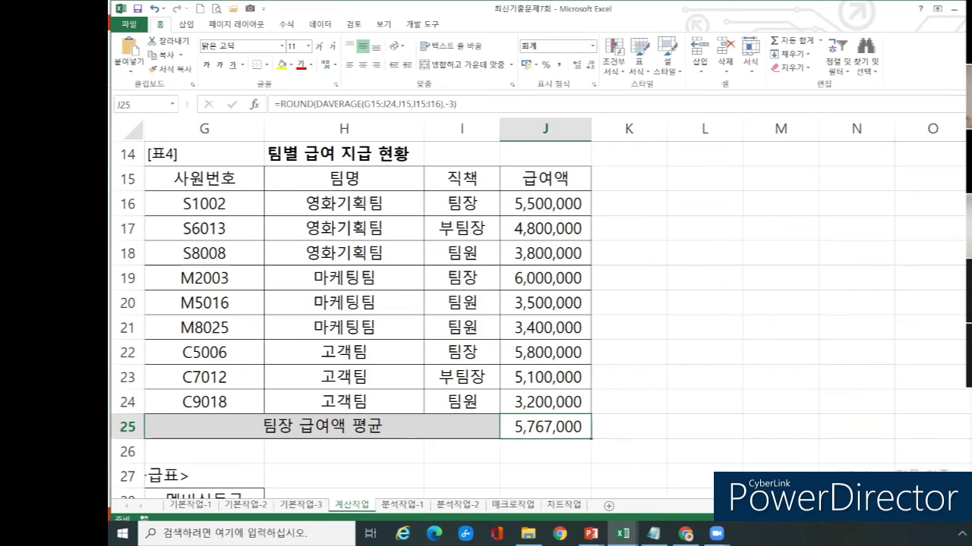
# Step: Go back to [표1] 영화티켓 예약 현황 at the beginning of the 계산작업 sheet
pyautogui.hscroll(-3, 632, 430)
pyautogui.scroll(5, 451, 343)
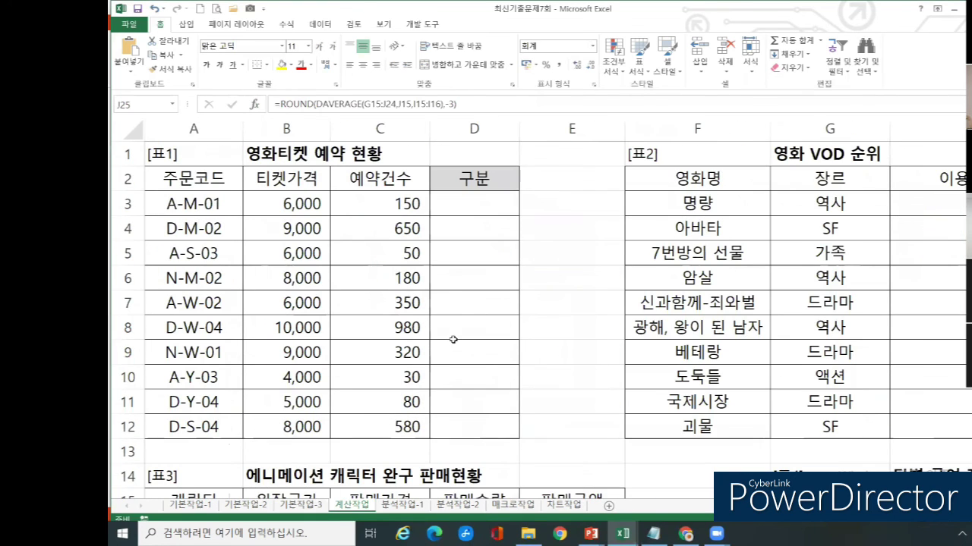